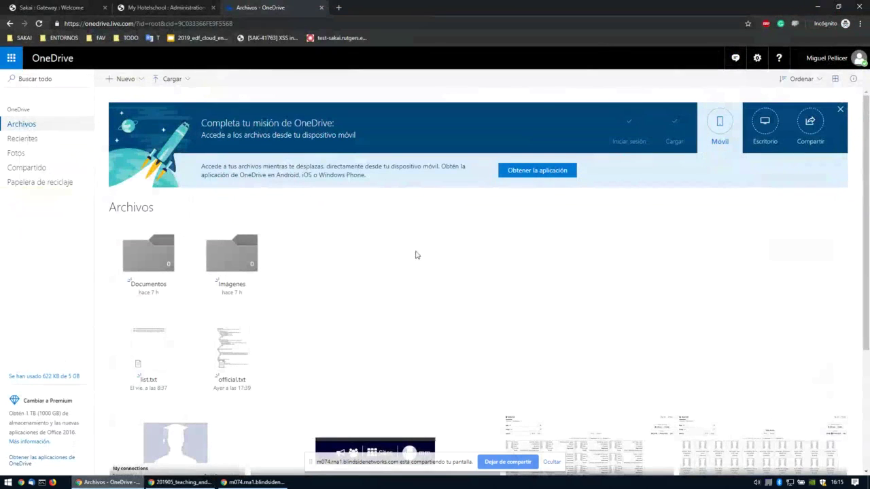
# Step: Dismiss the 'Completa tu misión de OneDrive' banner and return to the Sakai Administration tab
pyautogui.click(841, 107)
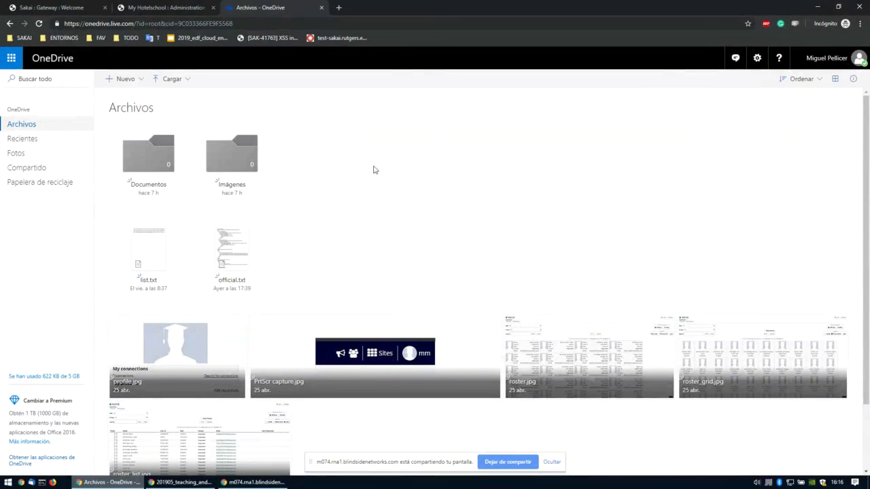
pyautogui.click(179, 6)
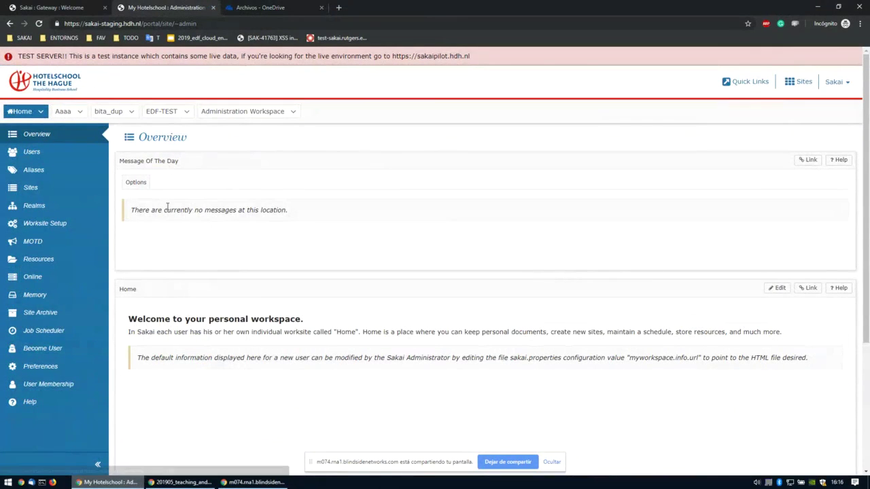
# Step: Start a new announcement in EDF-TEST and open its Add Attachments page
pyautogui.click(156, 113)
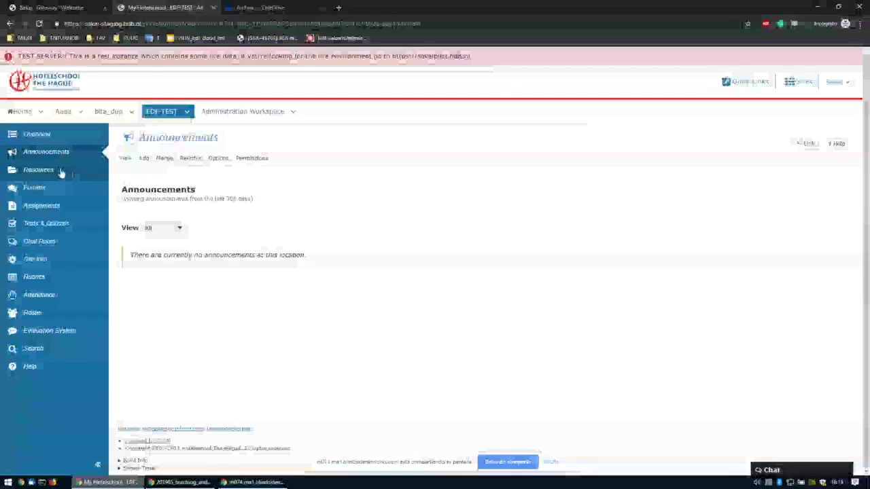
pyautogui.click(144, 159)
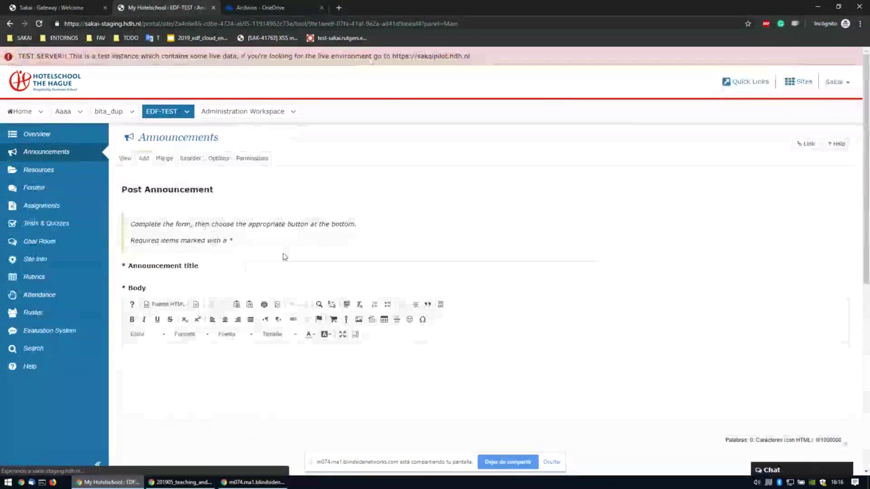
pyautogui.scroll(-5, 286, 253)
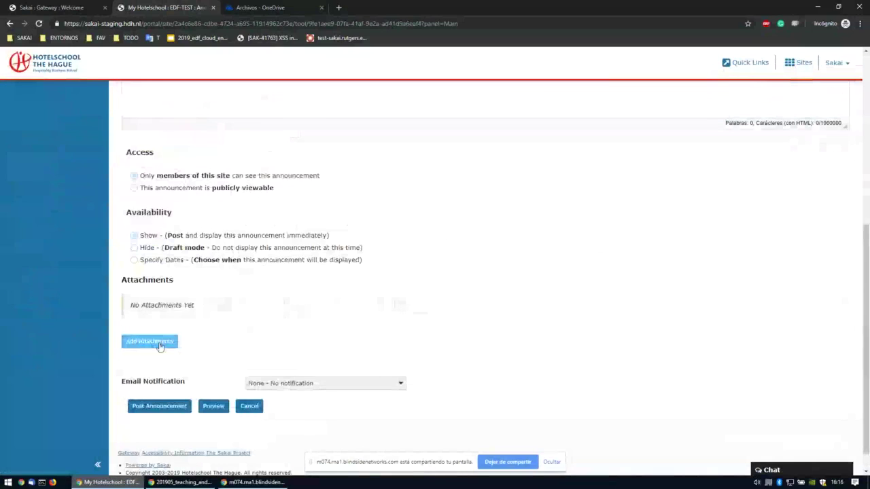
pyautogui.scroll(10, 211, 280)
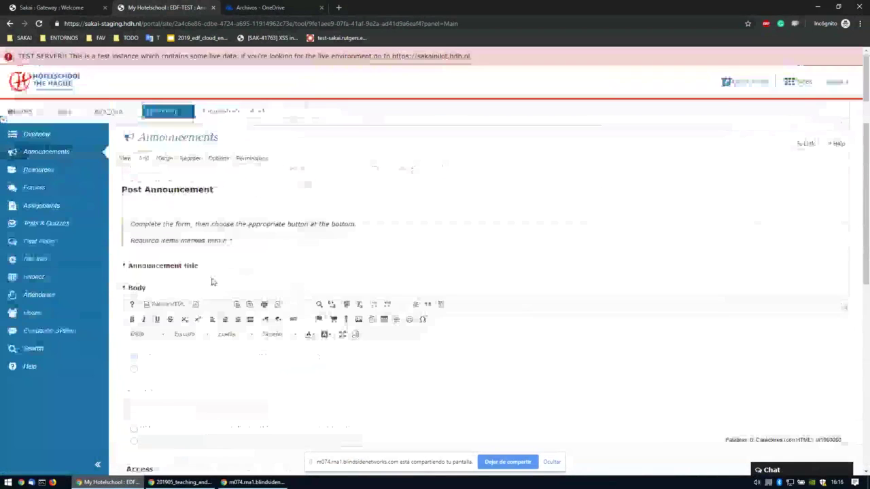
pyautogui.scroll(-10, 204, 292)
pyautogui.click(167, 318)
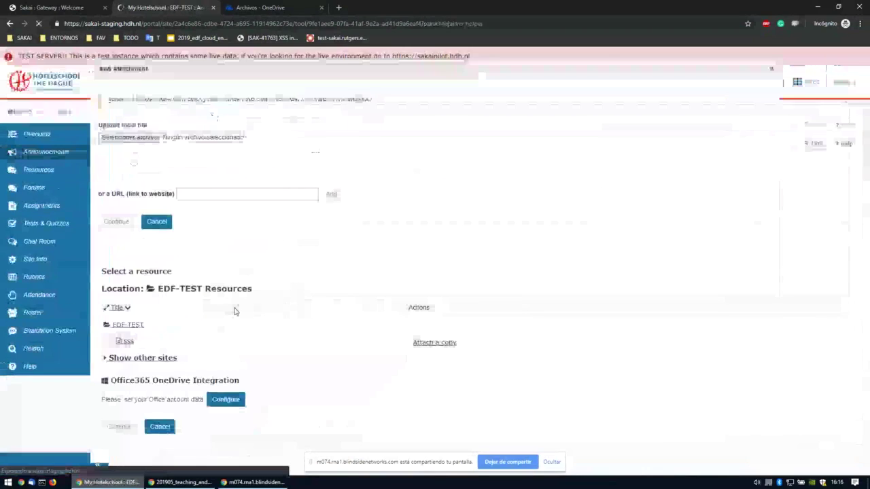
# Step: Try Configure under Office365 OneDrive Integration, then cancel the attachment picker
pyautogui.moveTo(189, 384); pyautogui.dragTo(132, 401)
pyautogui.click(149, 387)
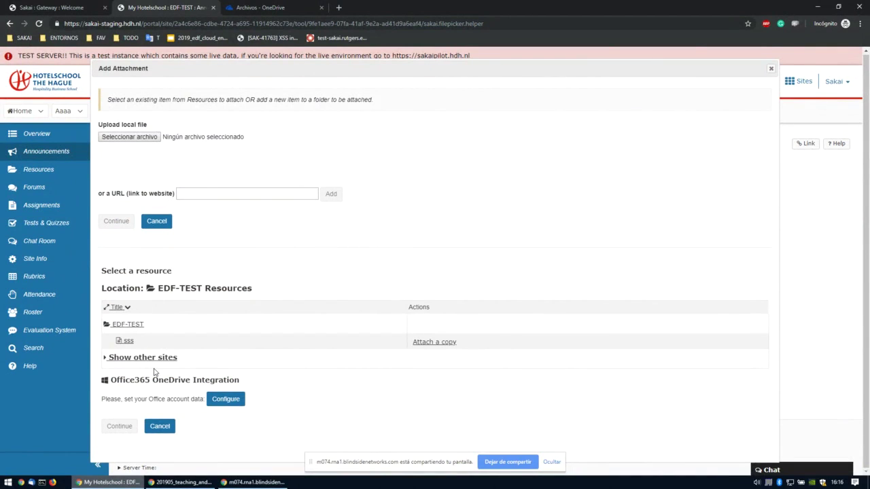
pyautogui.moveTo(100, 402); pyautogui.dragTo(203, 400)
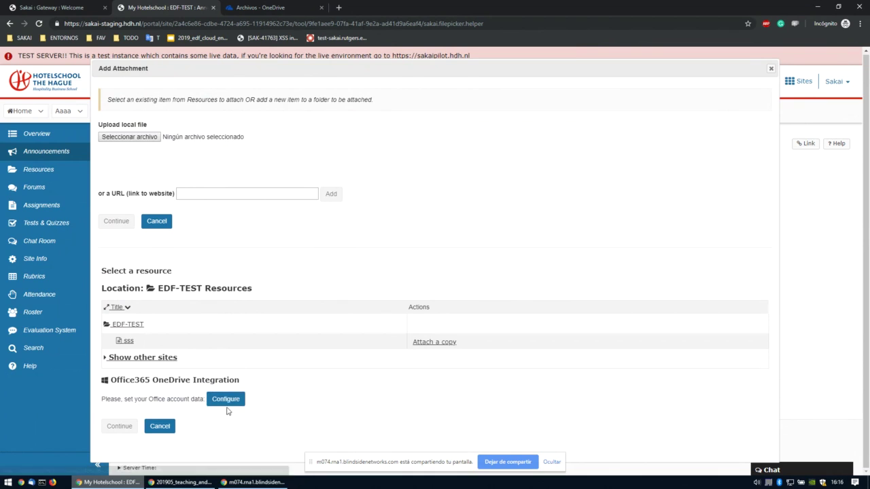
pyautogui.click(227, 404)
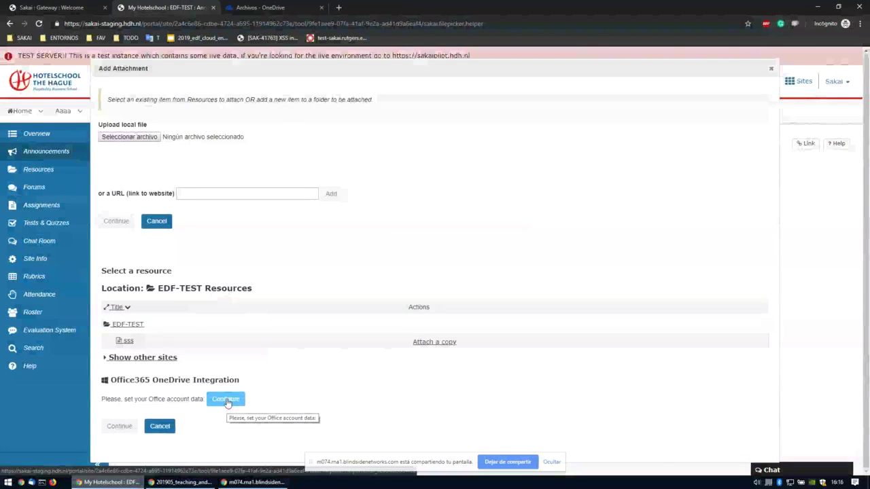
pyautogui.click(171, 426)
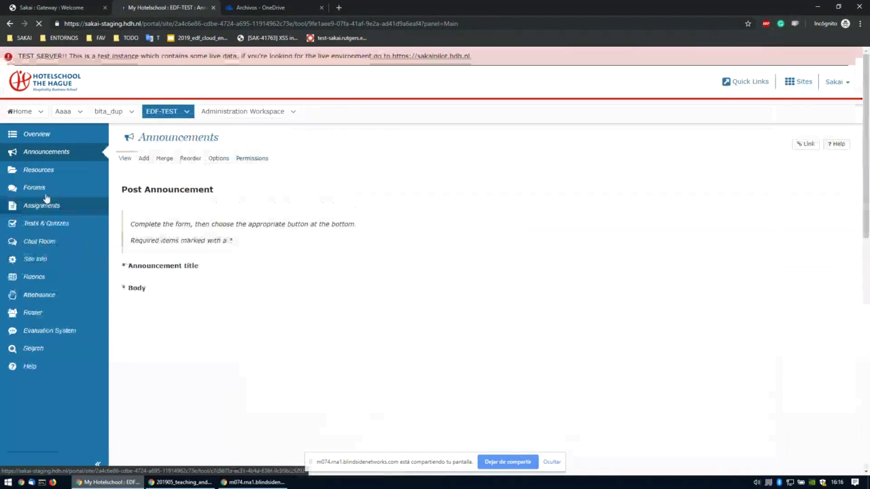
# Step: Start a new EDF-TEST assignment and try Add Attachments, dismissing the repeated sign-in prompts
pyautogui.click(47, 203)
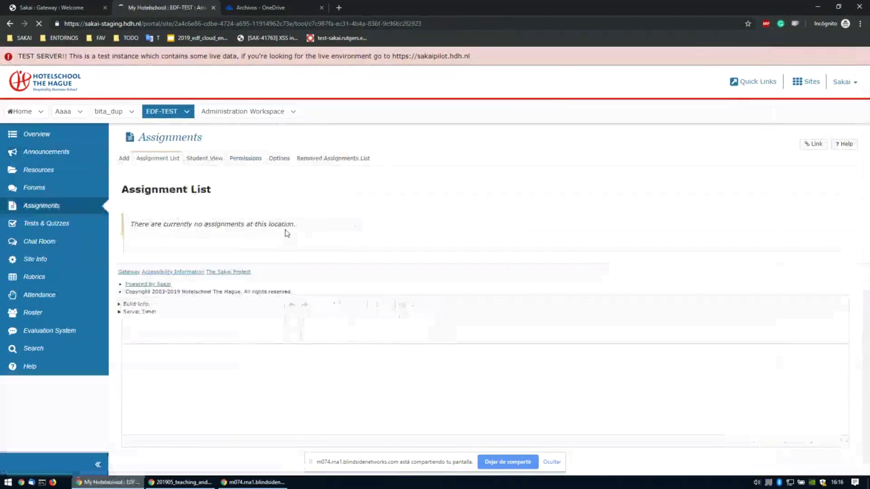
pyautogui.click(124, 159)
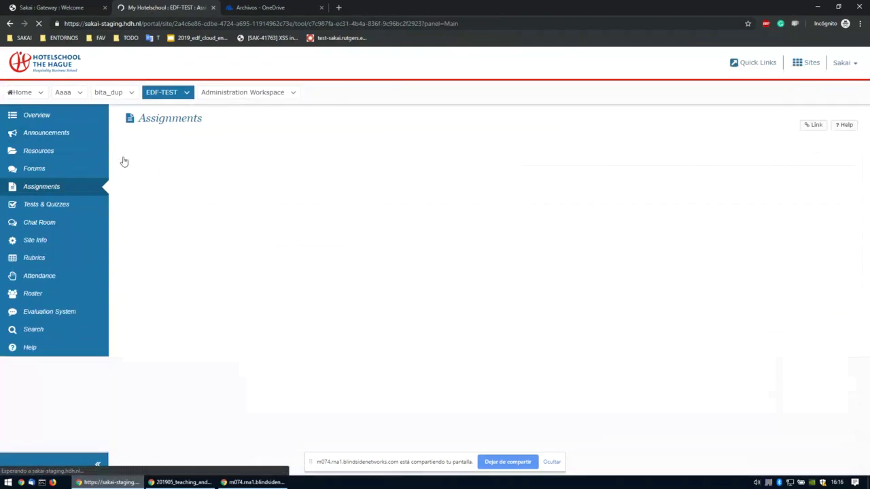
pyautogui.scroll(-1, 211, 224)
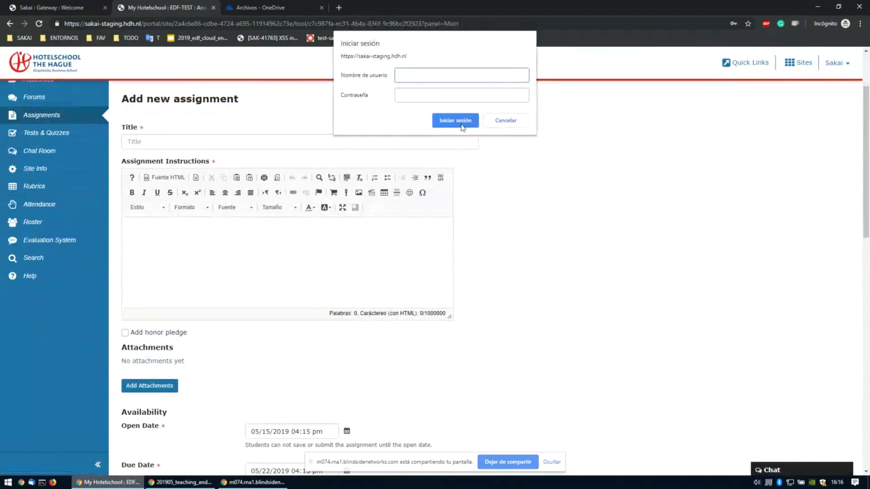
pyautogui.click(503, 123)
pyautogui.click(503, 121)
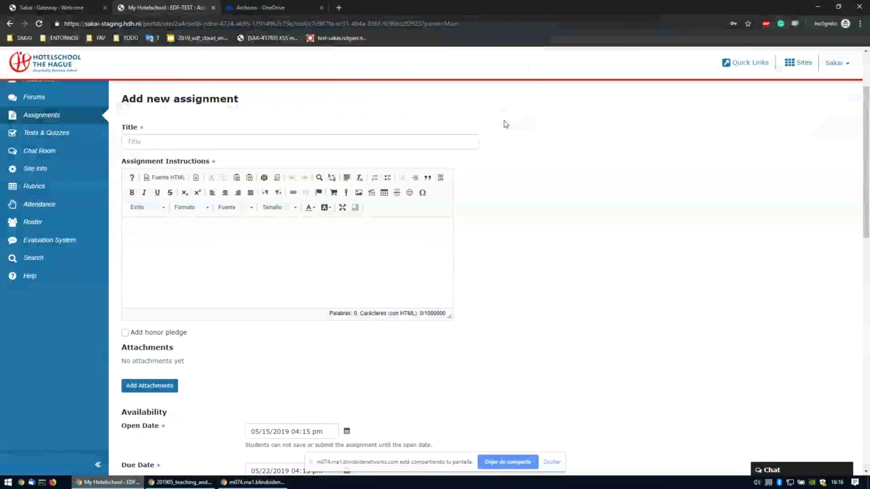
pyautogui.click(513, 123)
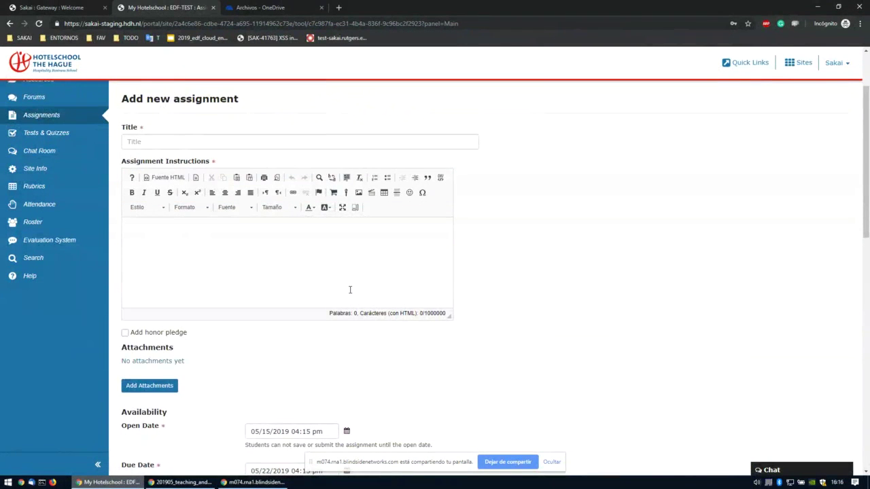
pyautogui.scroll(-2, 350, 289)
pyautogui.click(150, 255)
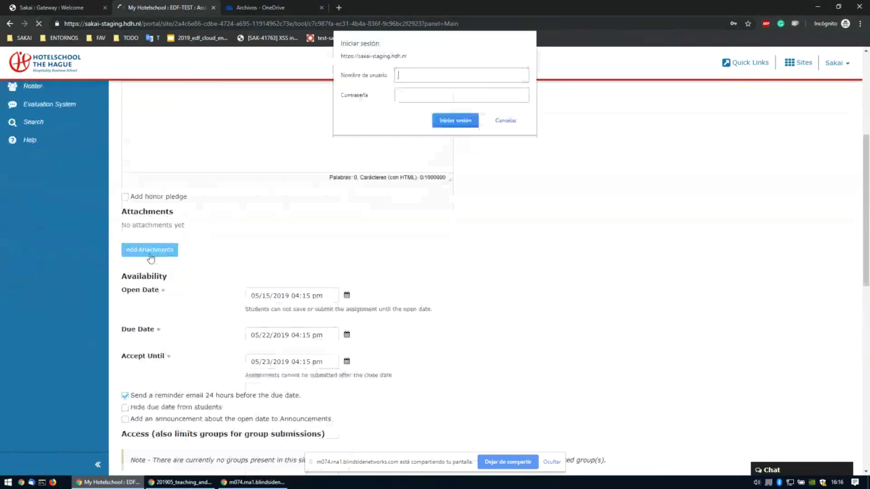
pyautogui.press('Escape')
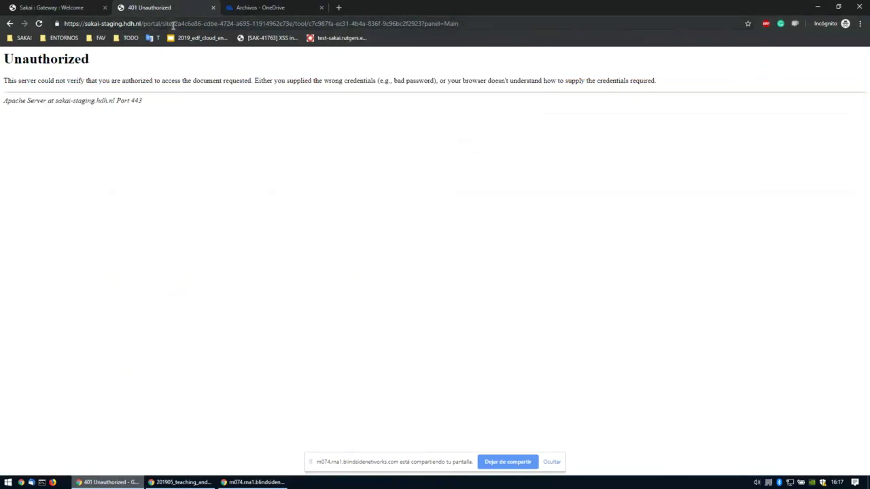
# Step: Trim the address to the sakai-staging portal, sign in, and reopen EDF-TEST past repeated login prompts
pyautogui.moveTo(161, 24); pyautogui.dragTo(627, 34)
pyautogui.press('BackSpace')
pyautogui.press('Return')
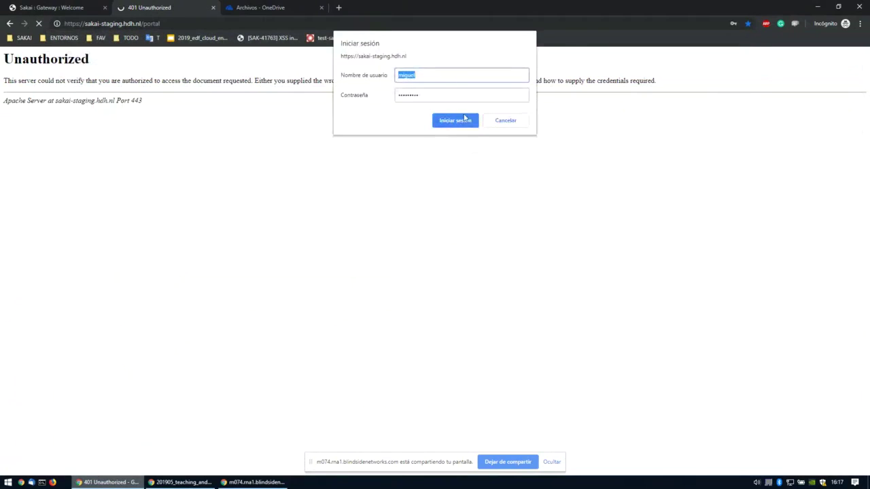
pyautogui.click(464, 121)
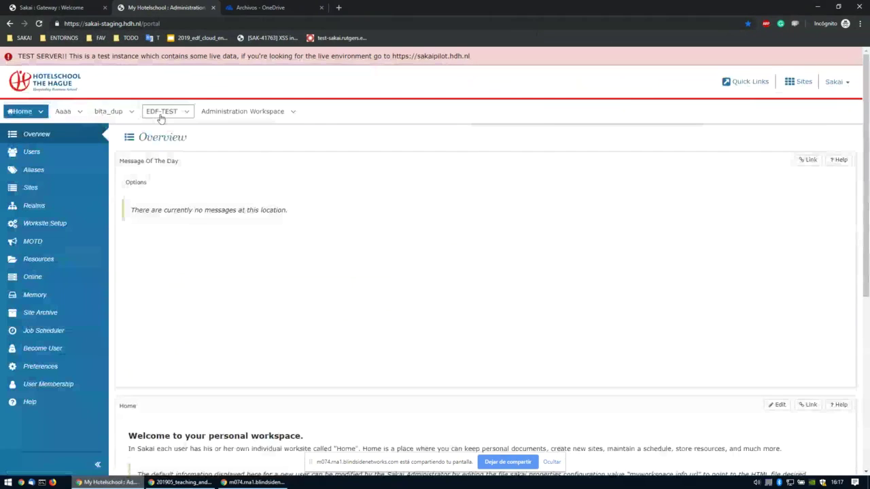
pyautogui.click(161, 111)
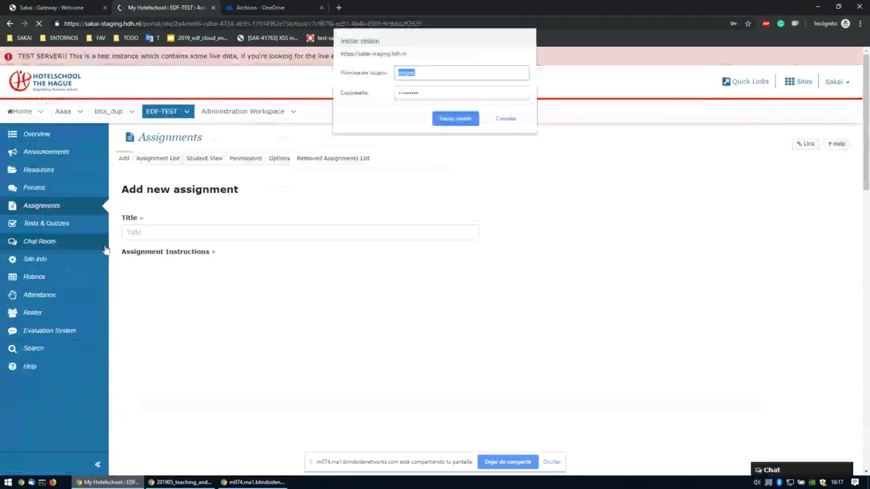
pyautogui.click(503, 120)
pyautogui.click(507, 121)
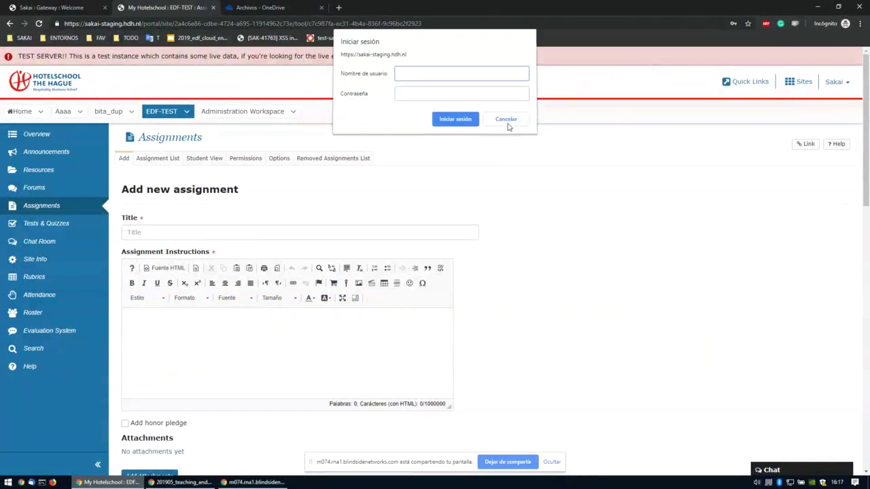
pyautogui.click(507, 121)
pyautogui.click(518, 123)
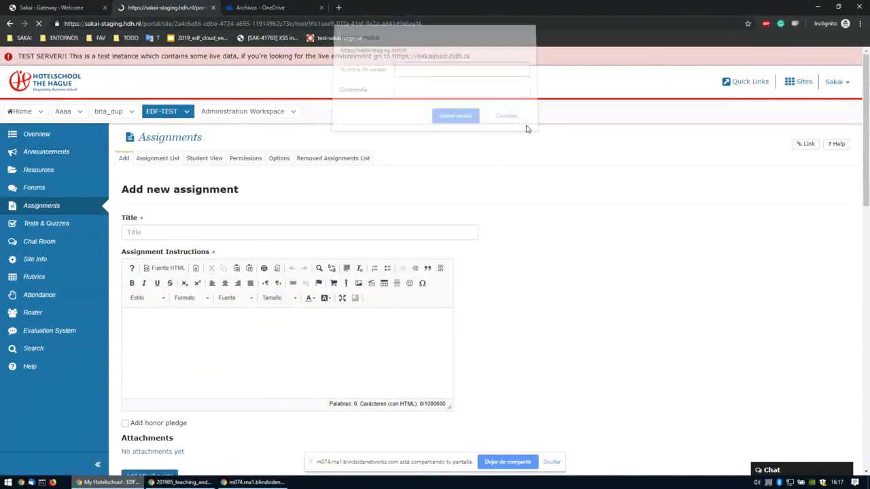
# Step: Reload the shortened portal address, sign in again, copy the portal URL, and close the tab
pyautogui.moveTo(163, 24); pyautogui.dragTo(588, 32)
pyautogui.press('BackSpace')
pyautogui.press('Return')
pyautogui.click(460, 120)
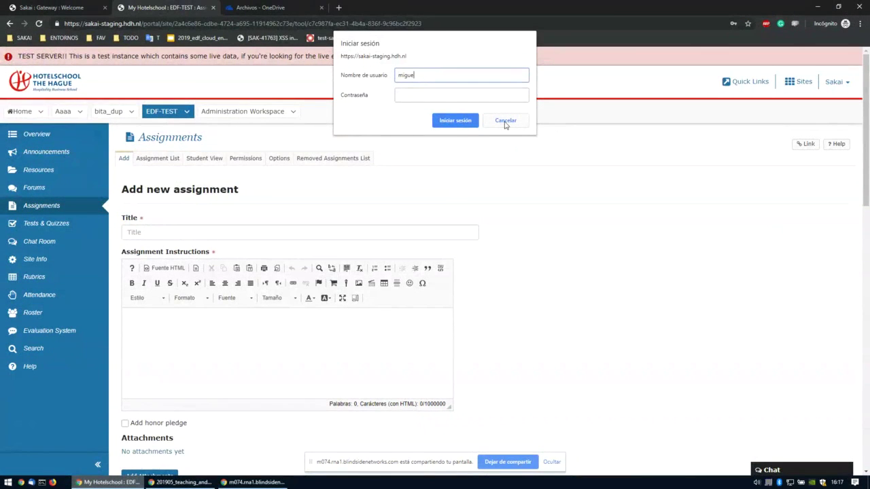
pyautogui.click(151, 21)
pyautogui.click(166, 26)
pyautogui.moveTo(160, 24); pyautogui.dragTo(2, 19)
pyautogui.hotkey('ctrl', 'c')
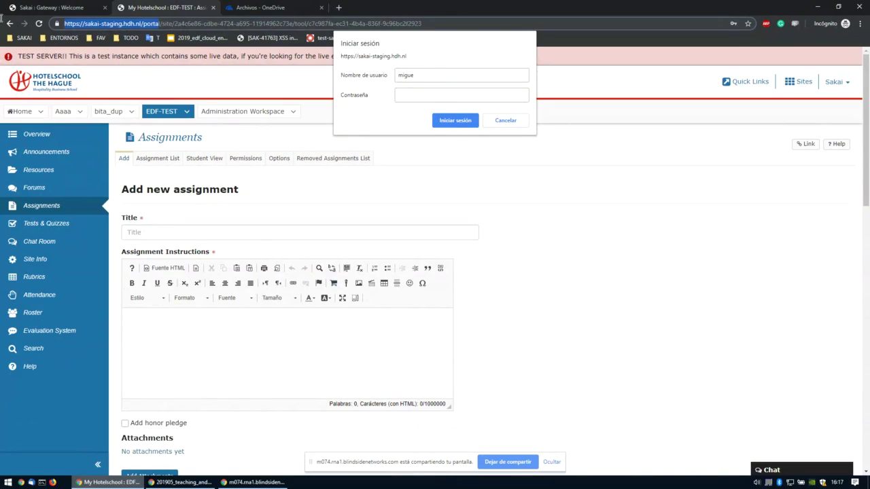
pyautogui.click(214, 8)
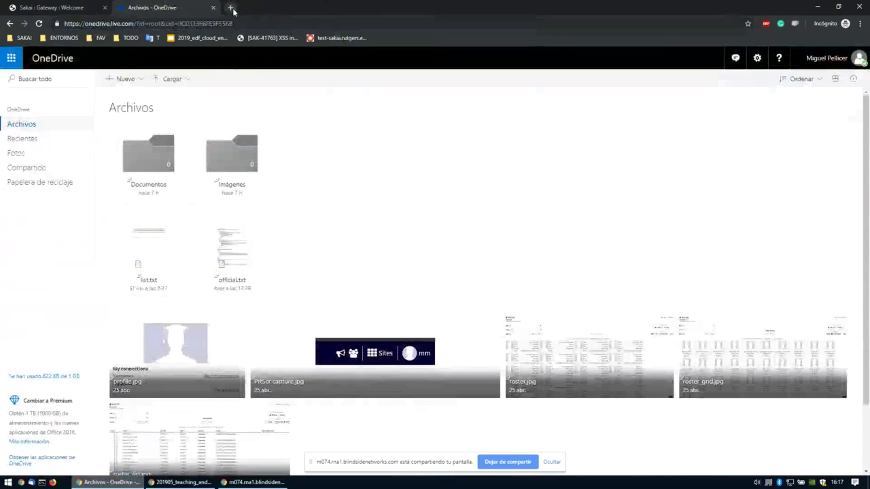
# Step: Load the pasted portal URL in a new tab and sign in to the staging server again
pyautogui.click(229, 7)
pyautogui.hotkey('ctrl', 'v')
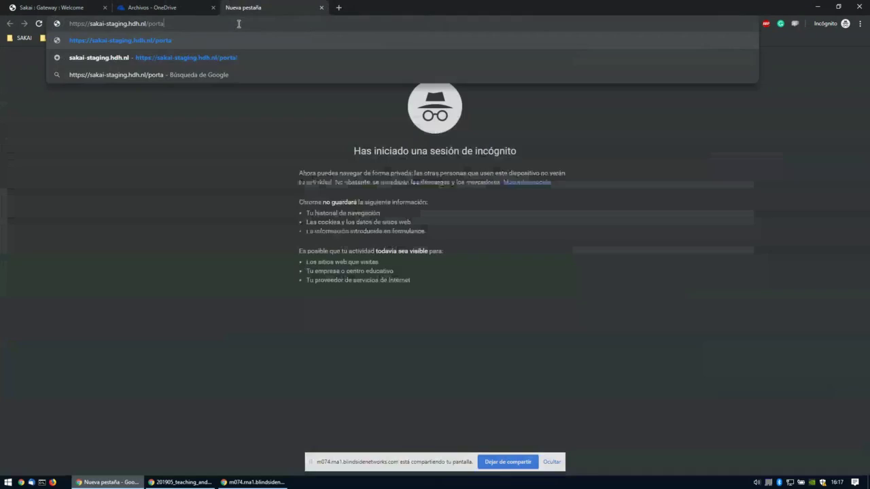
pyautogui.press('Return')
pyautogui.click(522, 124)
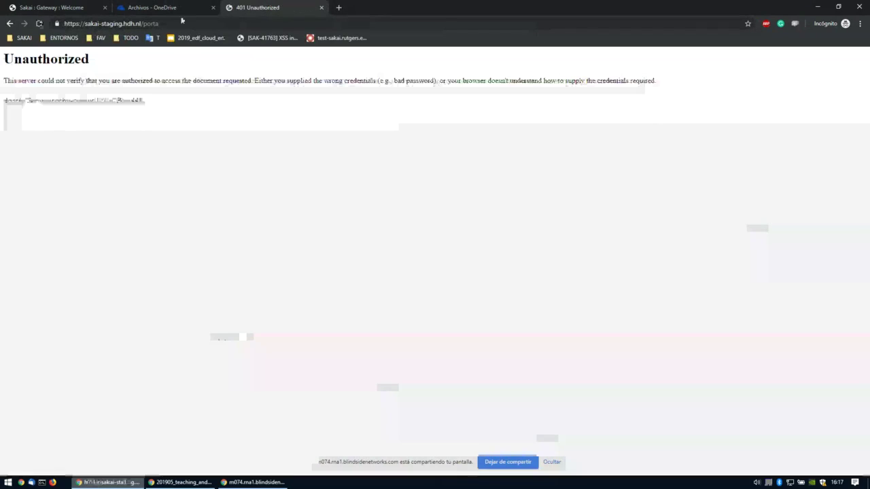
pyautogui.press('Return')
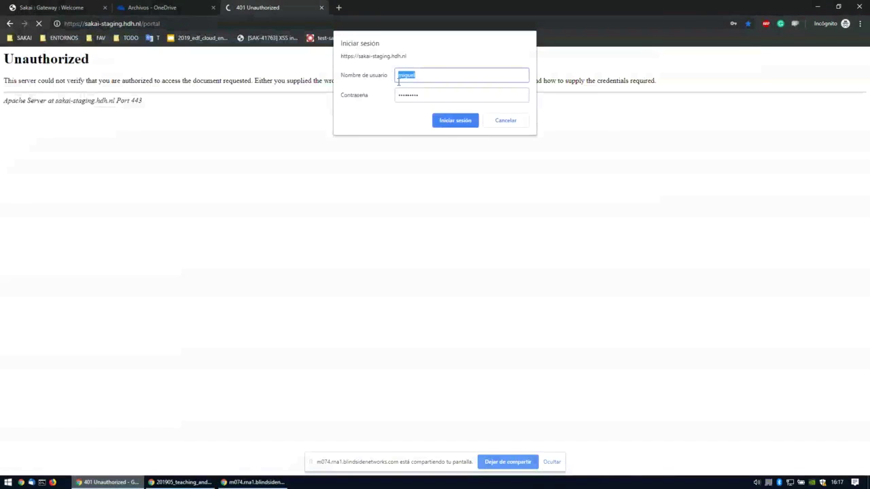
pyautogui.click(465, 125)
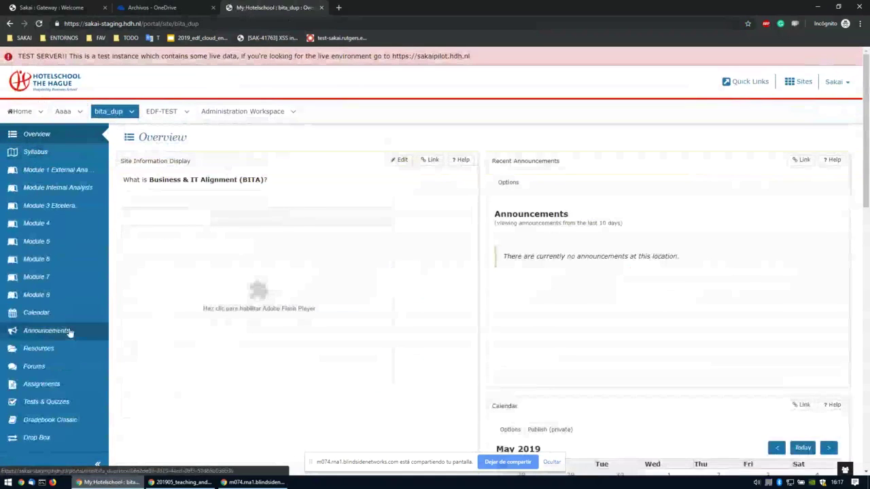
# Step: Draft a bita_dup announcement titled 'ffsgd d' with body 'dd dg dg' and open Add Attachments
pyautogui.click(69, 331)
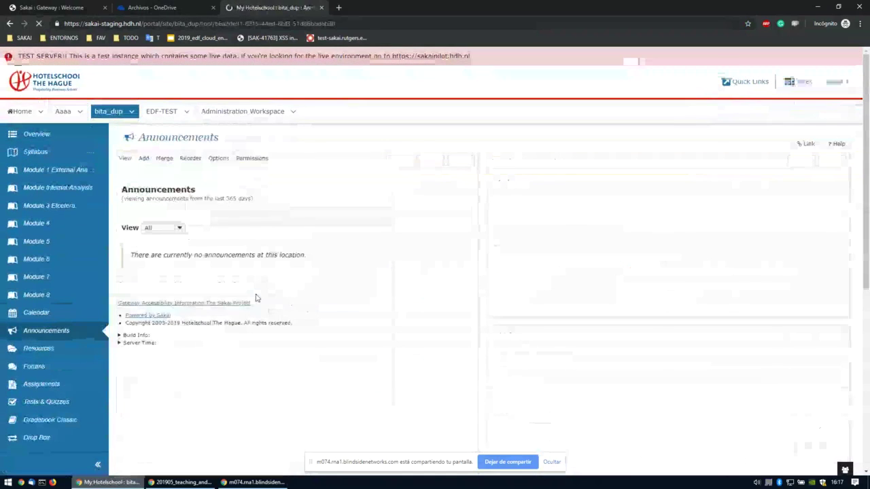
pyautogui.click(144, 157)
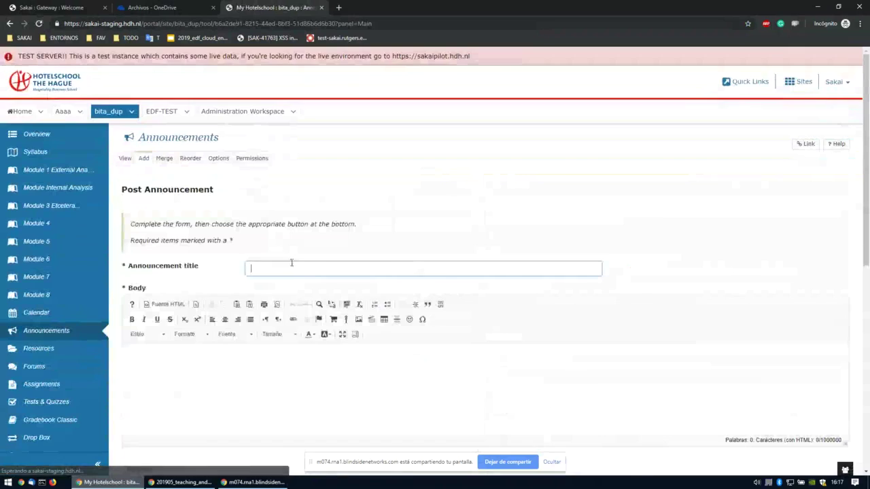
pyautogui.write('ffsgd d')
pyautogui.click(293, 323)
pyautogui.write('dd dg dg')
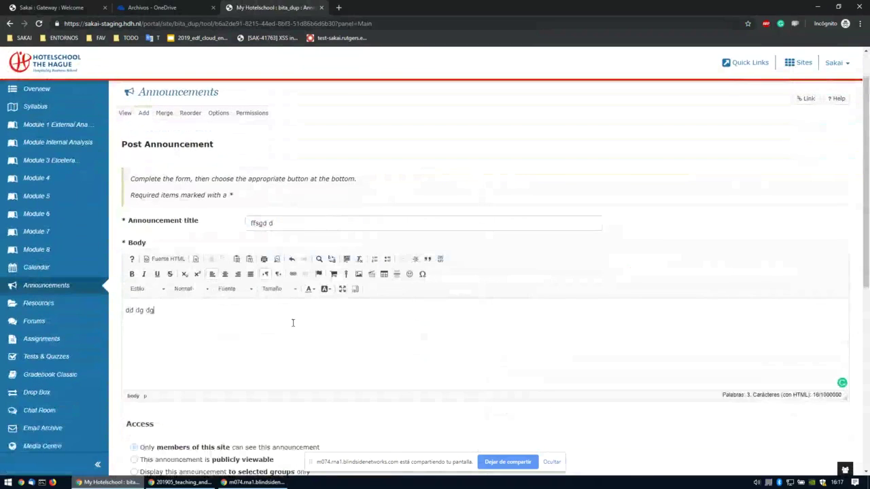
pyautogui.scroll(-3, 268, 372)
pyautogui.click(150, 398)
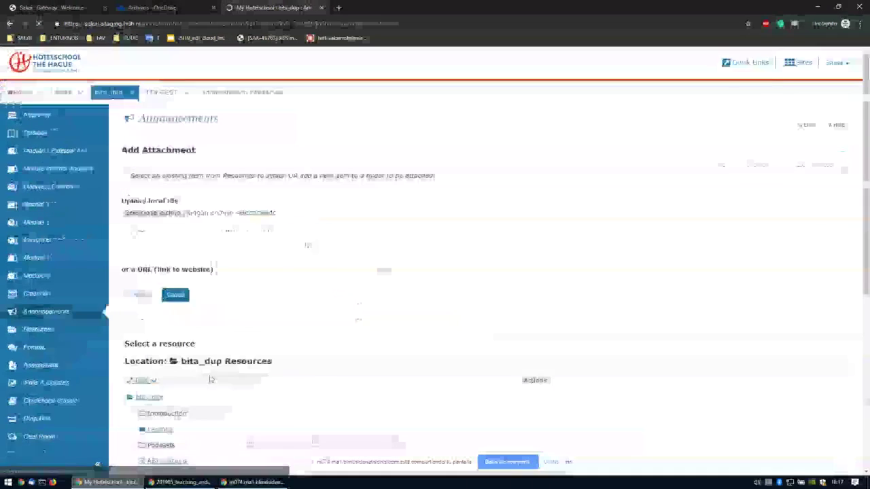
# Step: Connect the Office365 OneDrive account through Configure, then view OneDrive's Archivos listing
pyautogui.scroll(-3, 267, 345)
pyautogui.click(222, 299)
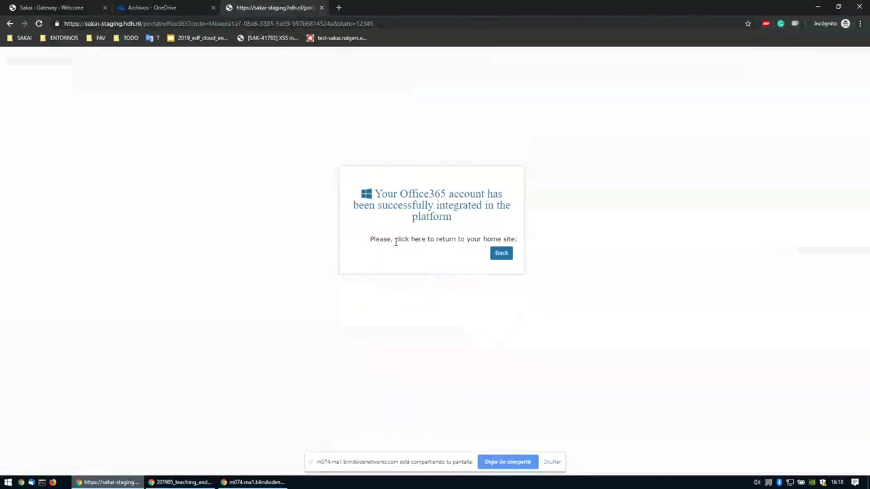
pyautogui.click(129, 5)
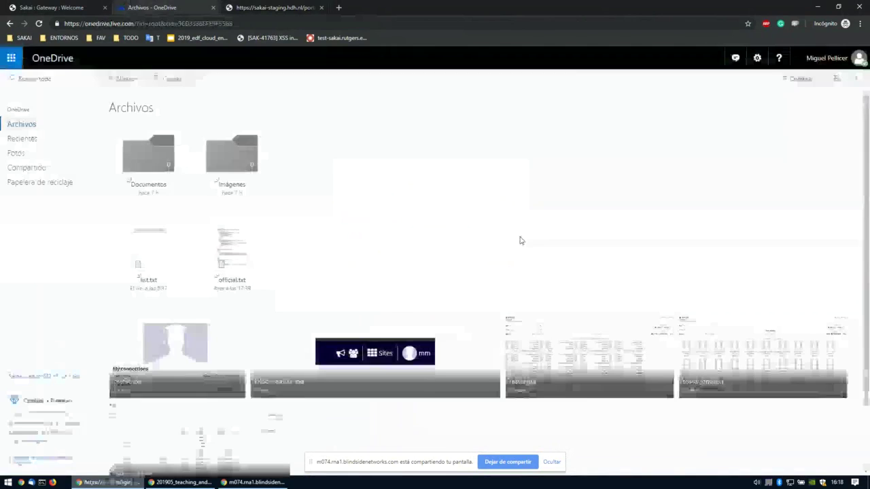
# Step: Scroll through the OneDrive files, then go back to Sakai's integration confirmation tab
pyautogui.scroll(-2, 319, 273)
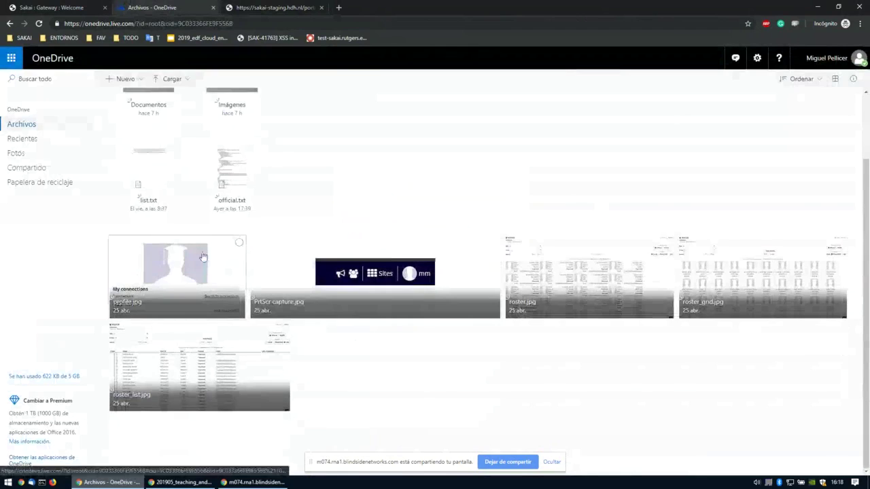
pyautogui.scroll(1, 172, 272)
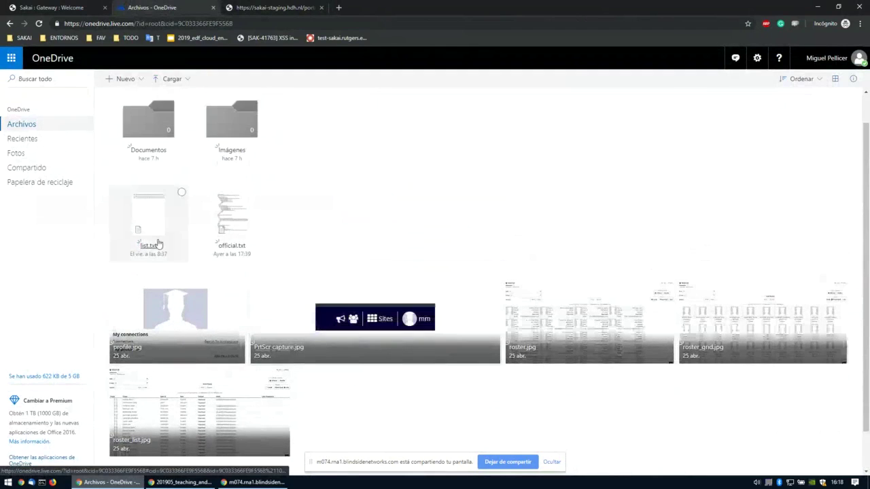
pyautogui.click(272, 7)
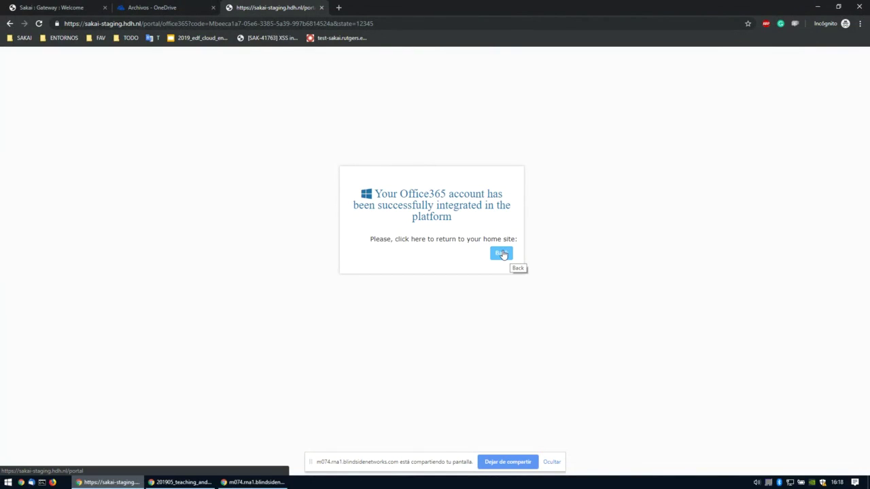
# Step: Return to the bita_dup attachment picker, scroll to the listed OneDrive files, then compare with OneDrive
pyautogui.click(507, 257)
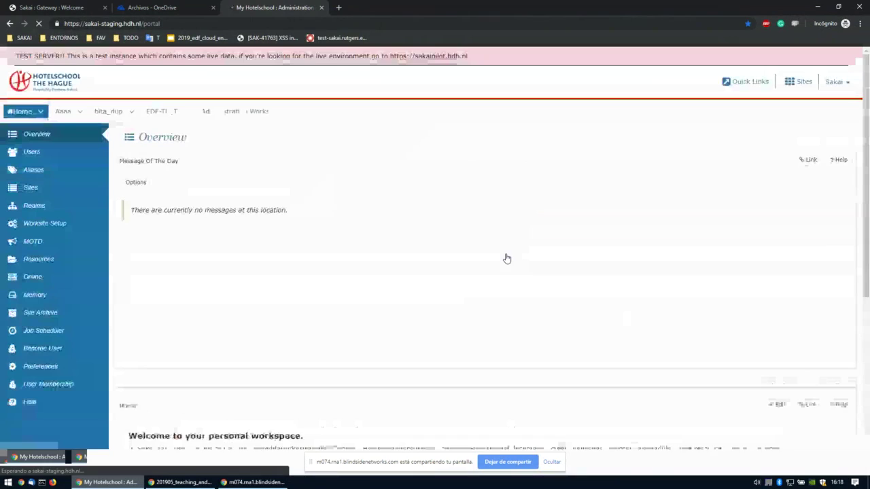
pyautogui.click(112, 111)
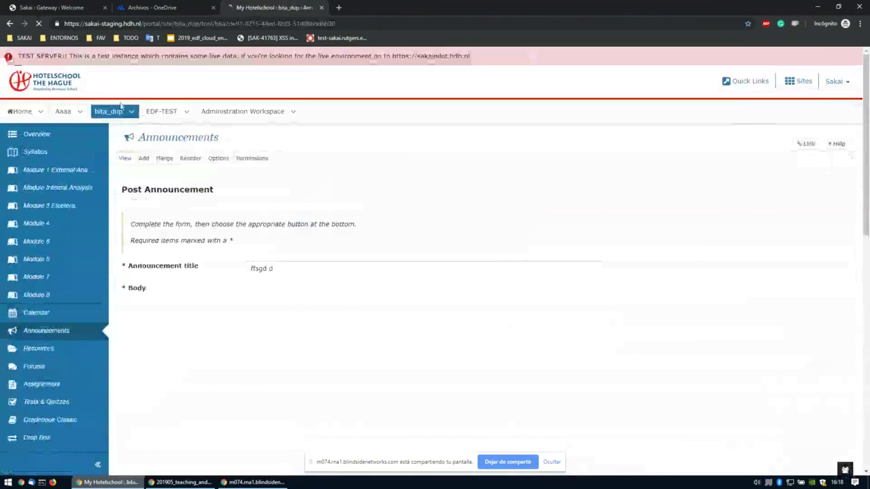
pyautogui.scroll(-6, 203, 221)
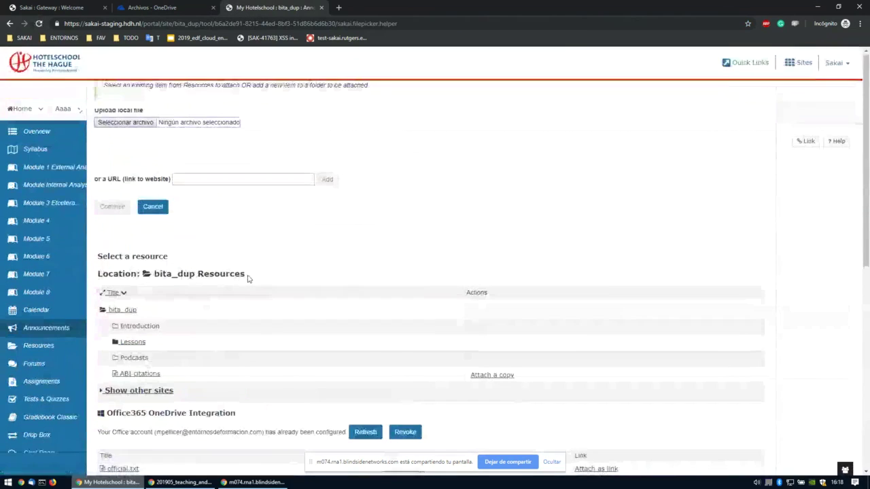
pyautogui.scroll(-3, 277, 330)
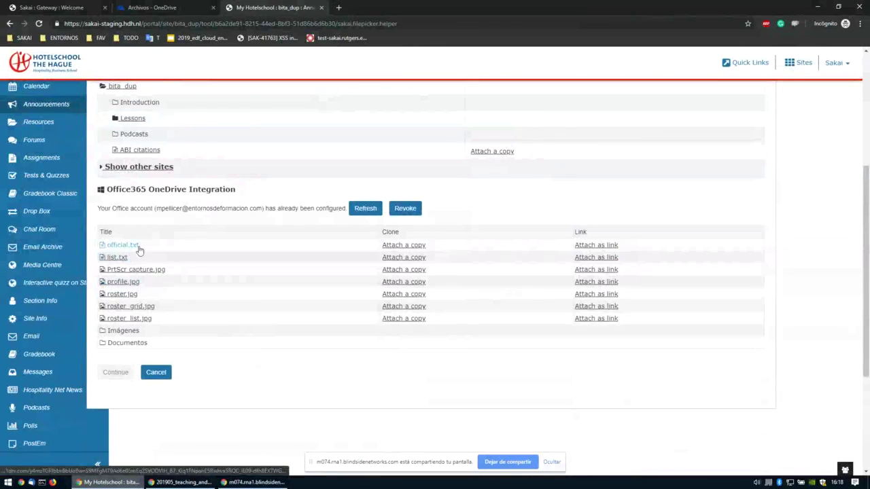
pyautogui.click(168, 6)
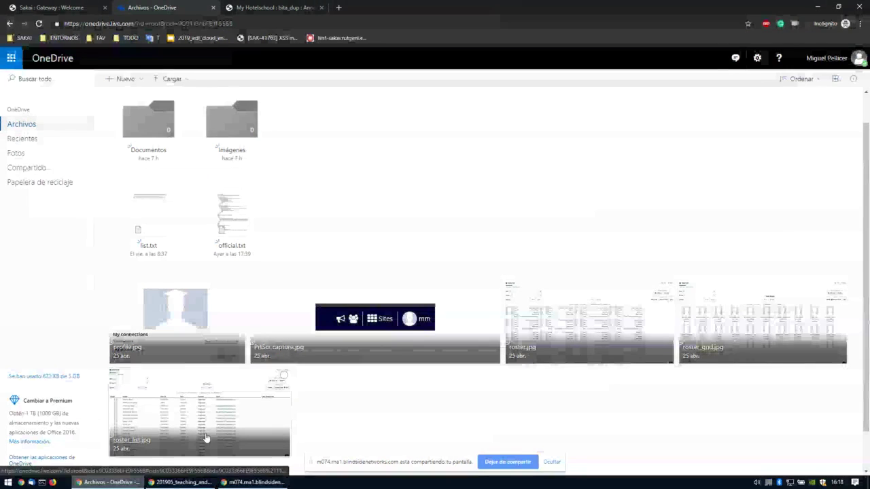
# Step: Switch back to the Sakai attachment picker listing the OneDrive files
pyautogui.hotkey('ctrl', 'Tab')
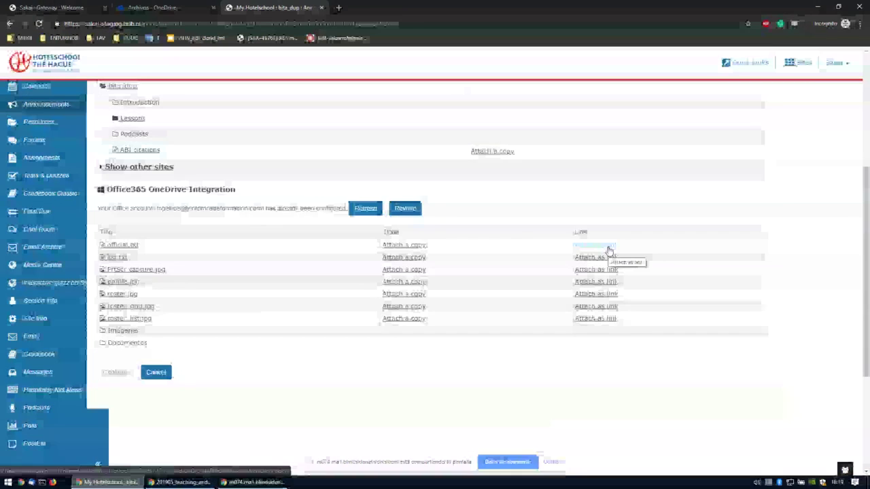
# Step: Attach official.txt from OneDrive twice, once as a copy and once as a link
pyautogui.click(407, 248)
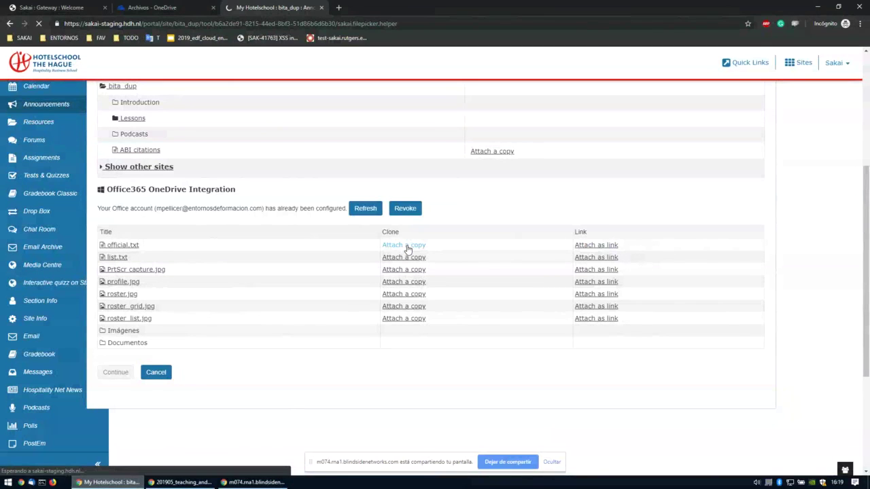
pyautogui.scroll(-2, 511, 244)
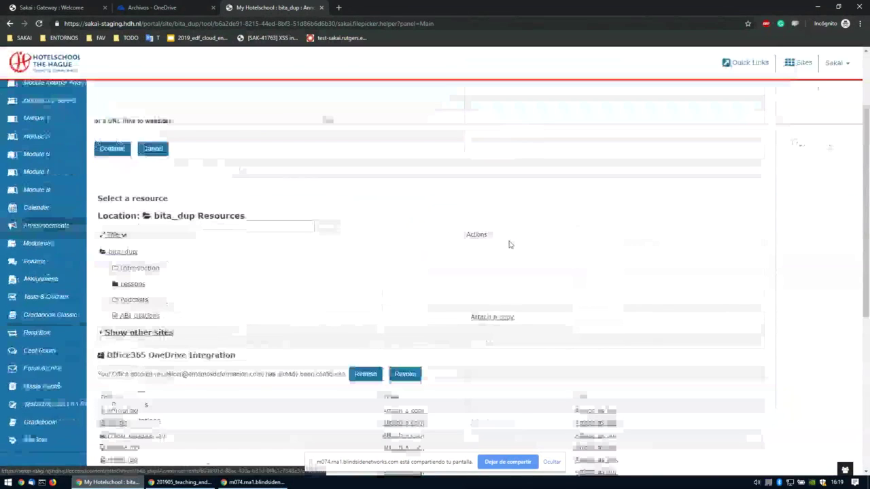
pyautogui.scroll(-1, 511, 244)
pyautogui.click(592, 344)
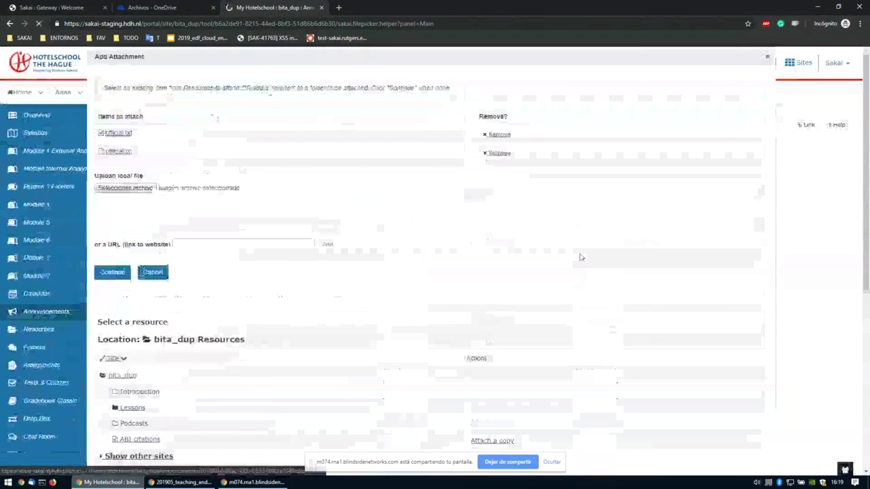
# Step: Attach PrtScr capture.jpg as a link and roster.jpg, then confirm the attachments
pyautogui.scroll(-4, 581, 257)
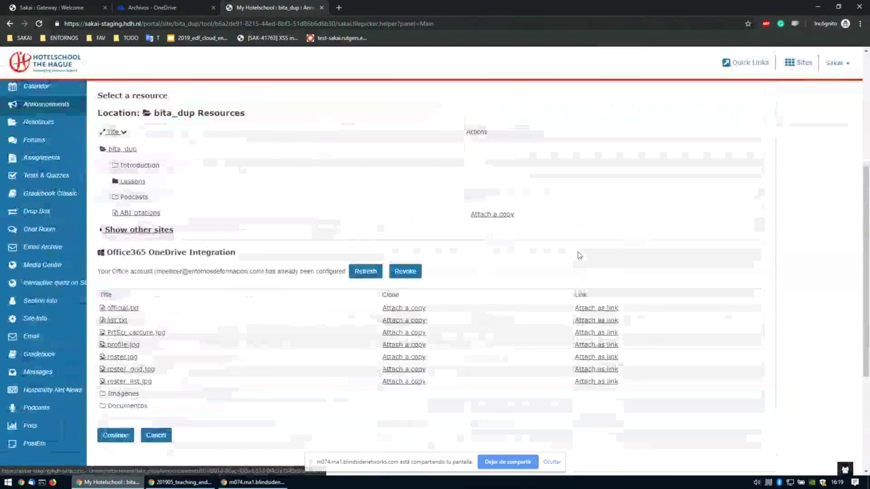
pyautogui.click(584, 334)
pyautogui.scroll(-5, 591, 333)
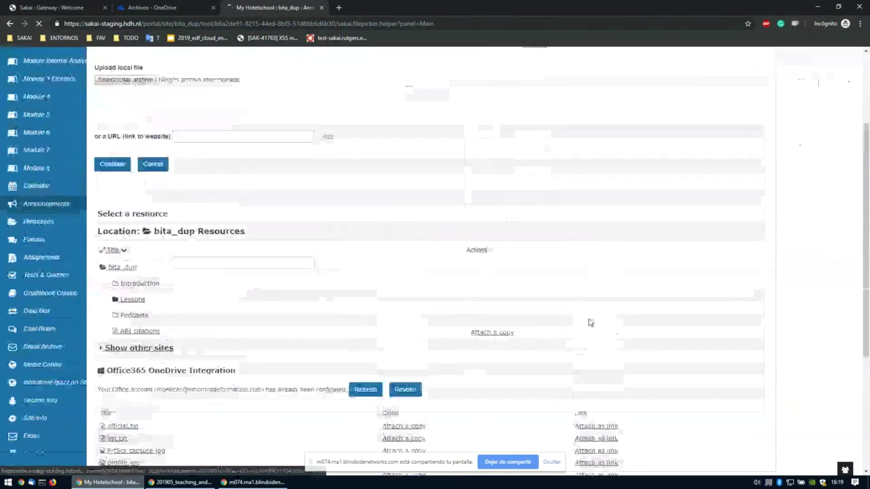
pyautogui.click(598, 310)
pyautogui.scroll(-2, 577, 260)
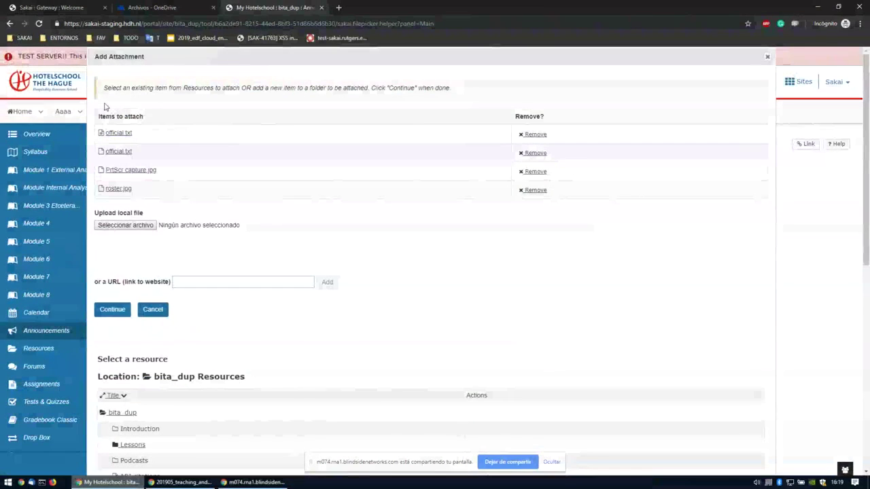
pyautogui.scroll(-6, 233, 179)
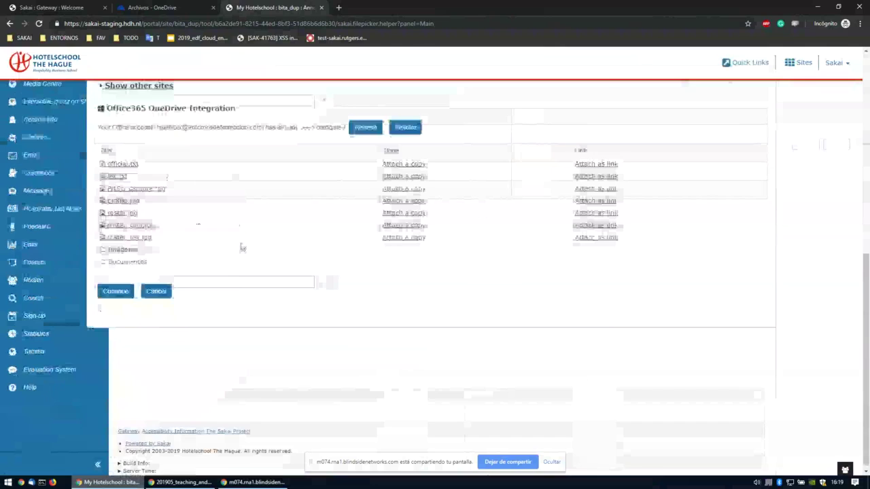
pyautogui.click(123, 286)
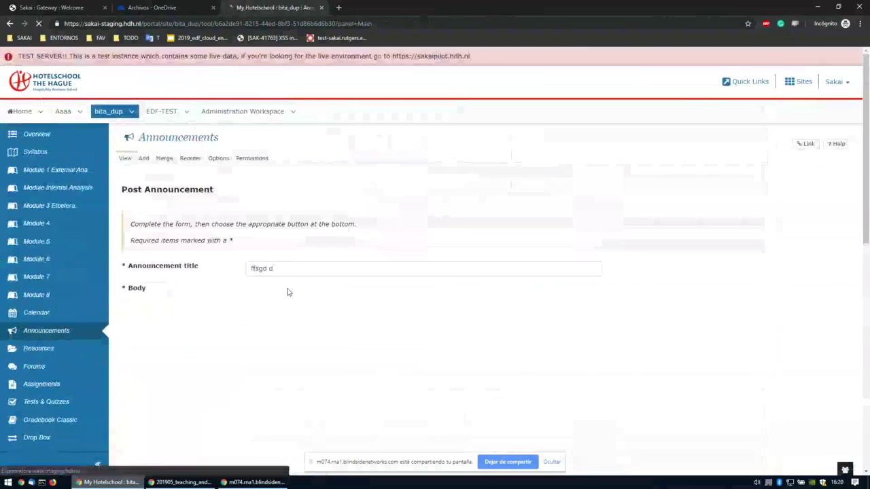
# Step: Review the four attachments, then post the 'ffsgd d' announcement
pyautogui.scroll(-5, 295, 284)
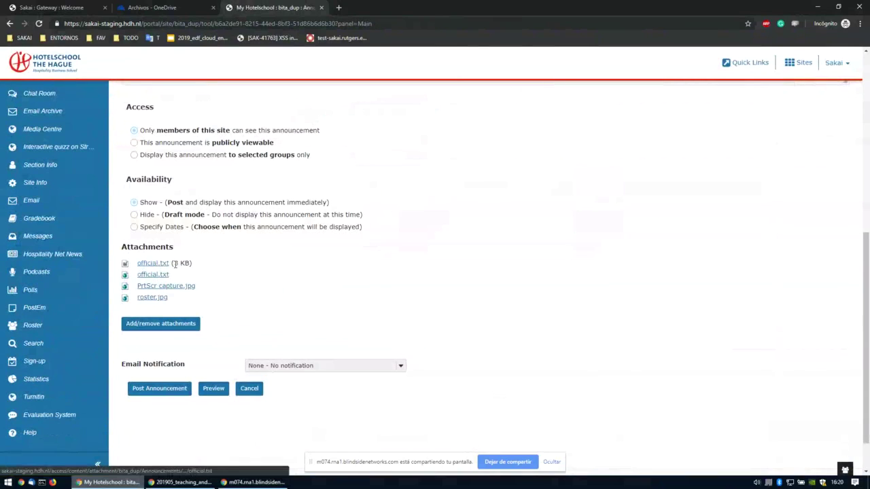
pyautogui.moveTo(173, 262); pyautogui.dragTo(198, 264)
pyautogui.click(204, 267)
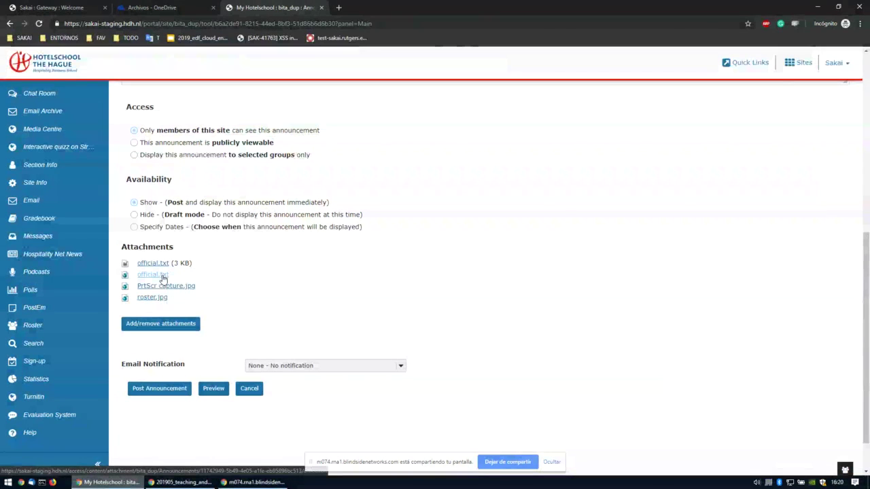
pyautogui.click(162, 388)
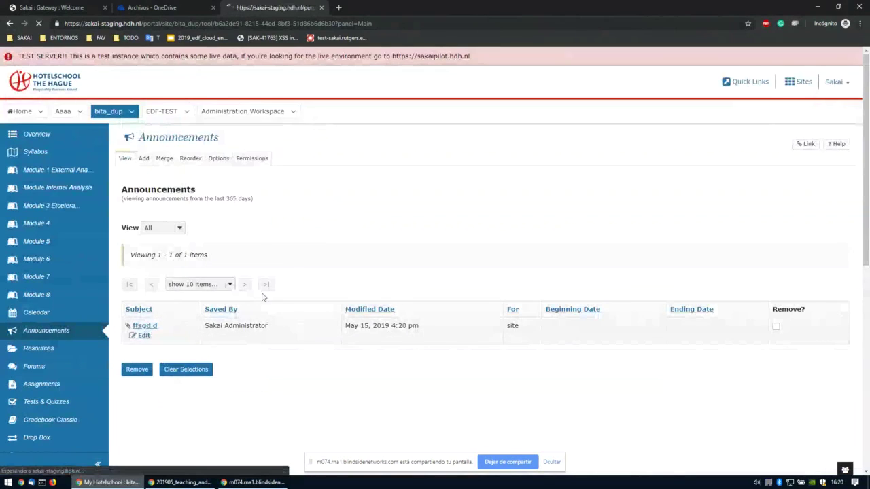
# Step: Open 'ffsgd d', open official.txt, then download and view PrtScr capture.jpg
pyautogui.scroll(-3, 283, 270)
pyautogui.click(162, 285)
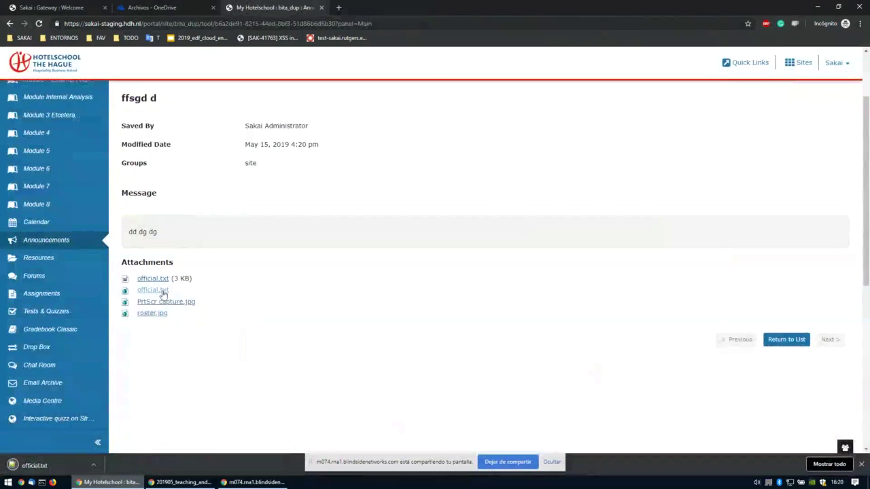
pyautogui.click(162, 291)
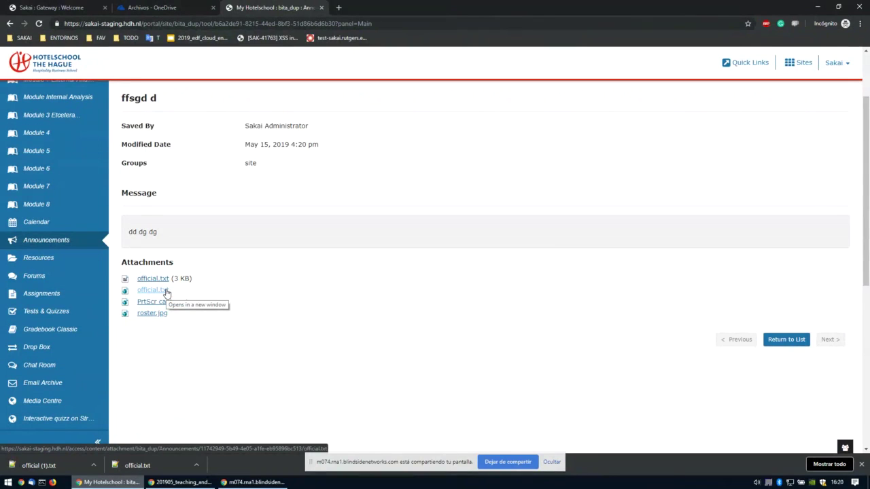
pyautogui.click(174, 302)
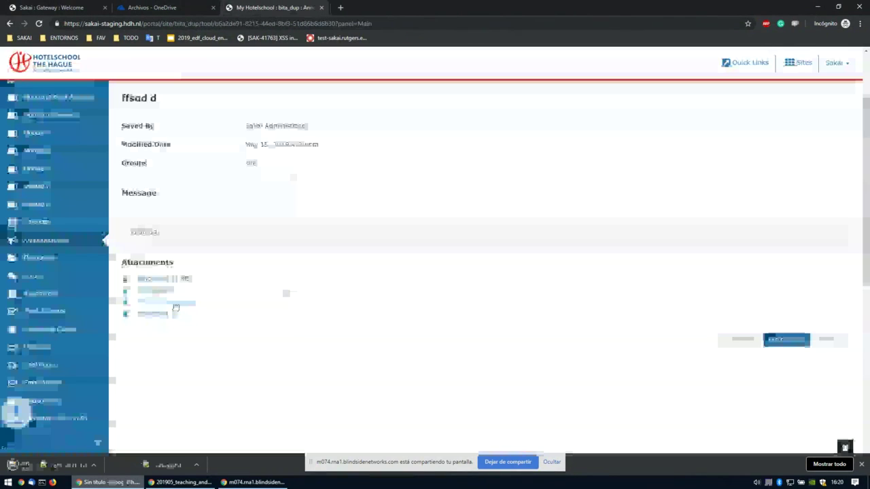
pyautogui.click(68, 466)
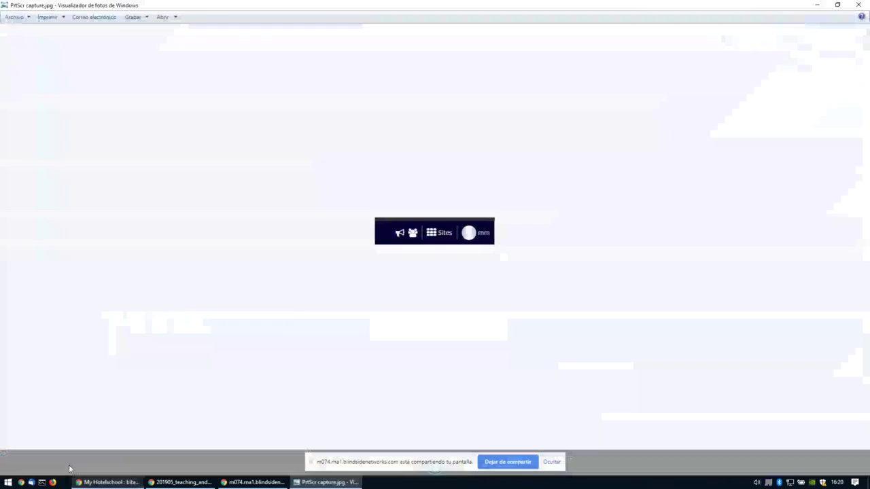
pyautogui.click(858, 5)
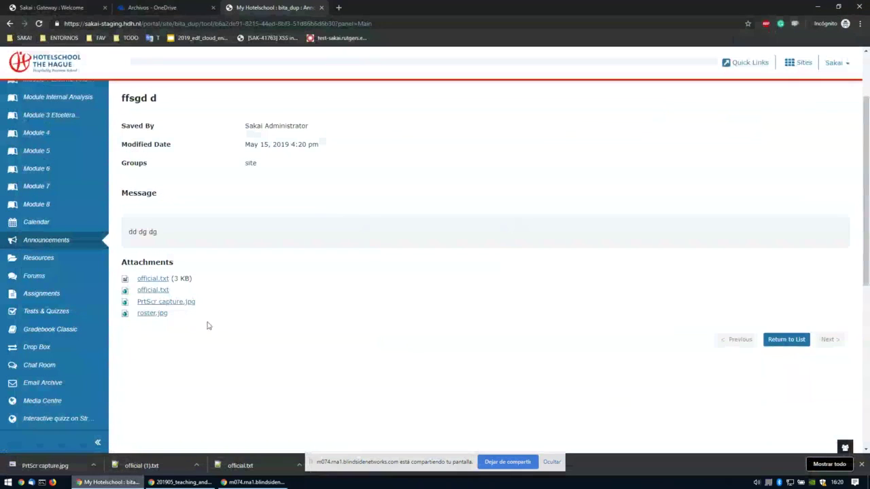
# Step: Highlight the attachment names, official.txt through roster.jpg, to check the listed files
pyautogui.moveTo(208, 324); pyautogui.dragTo(140, 290)
pyautogui.click(259, 299)
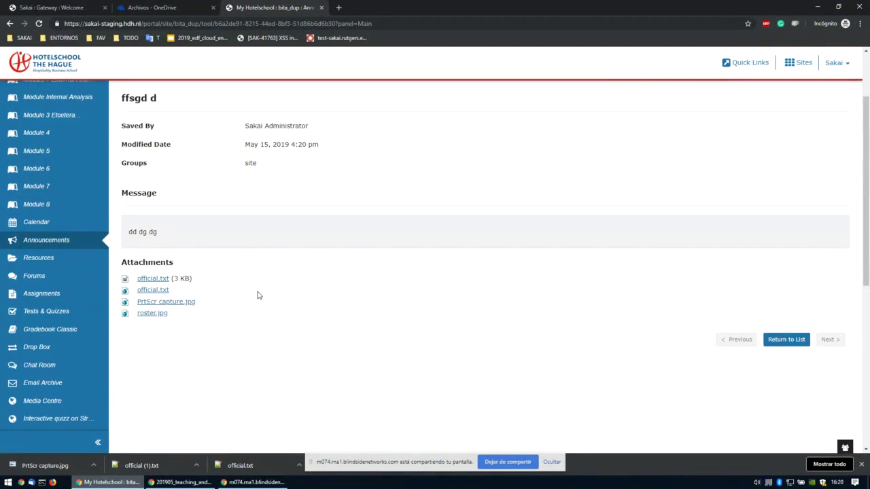
pyautogui.moveTo(215, 285); pyautogui.dragTo(128, 275)
pyautogui.click(219, 277)
pyautogui.moveTo(217, 278); pyautogui.dragTo(126, 280)
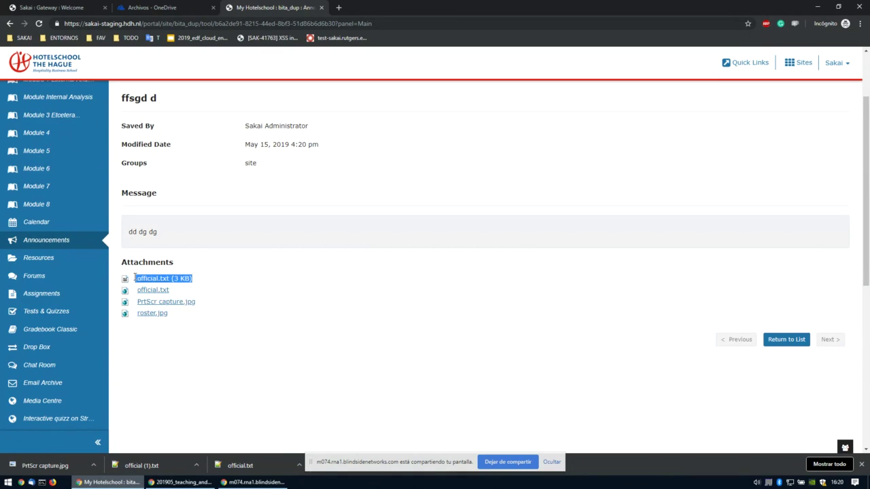
pyautogui.click(219, 279)
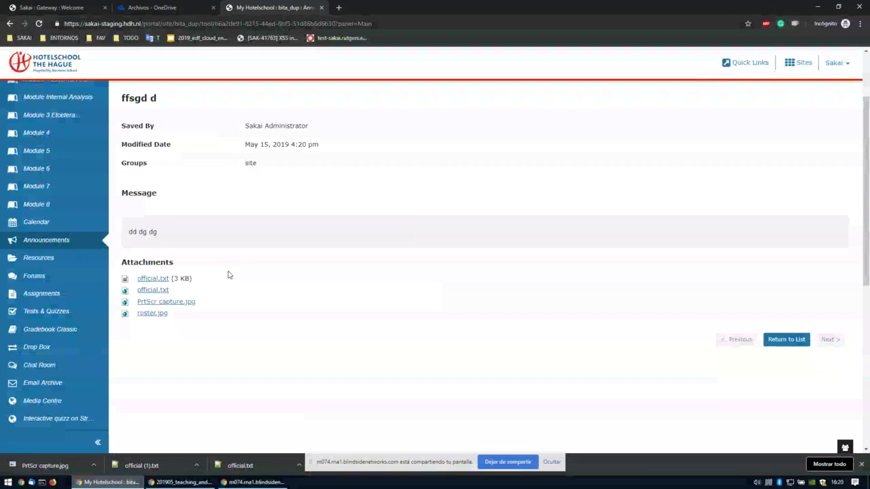
# Step: Drag security_xss.txt from the desktop into the OneDrive Archivos folder to upload it
pyautogui.click(151, 8)
pyautogui.scroll(-2, 352, 219)
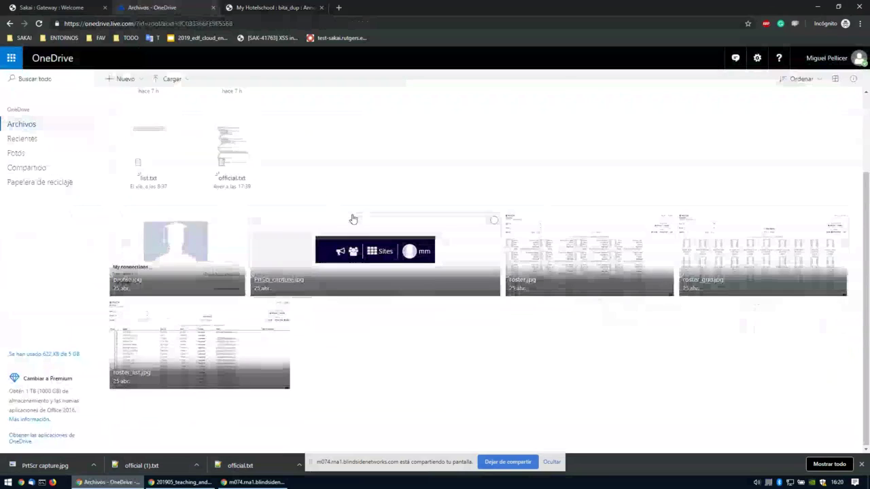
pyautogui.press('super+d')
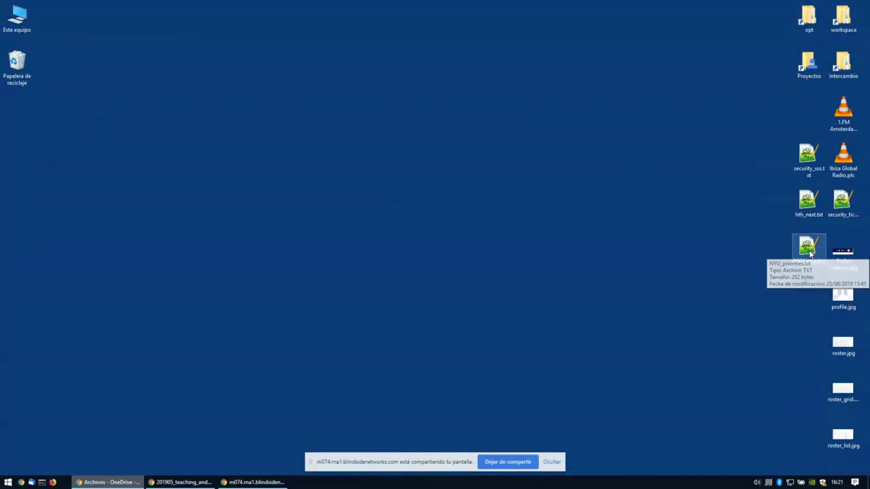
pyautogui.moveTo(807, 167); pyautogui.dragTo(243, 479)
pyautogui.click(193, 481)
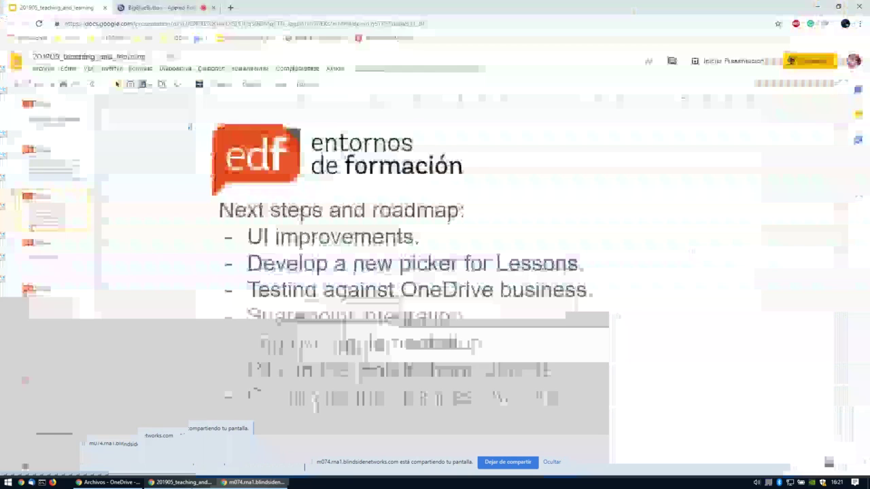
pyautogui.moveTo(259, 472); pyautogui.dragTo(346, 373)
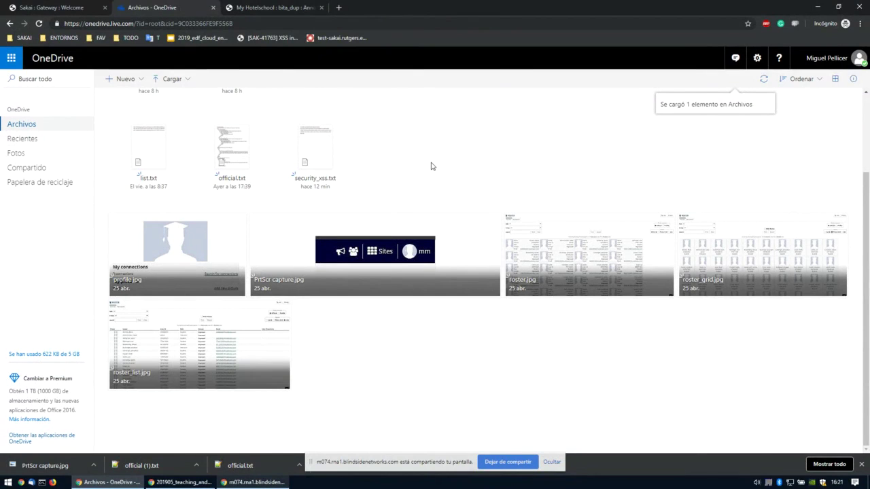
# Step: Go back to the 'ffsgd d' announcement page and dismiss Chrome's downloads bar
pyautogui.click(267, 9)
pyautogui.scroll(1, 281, 104)
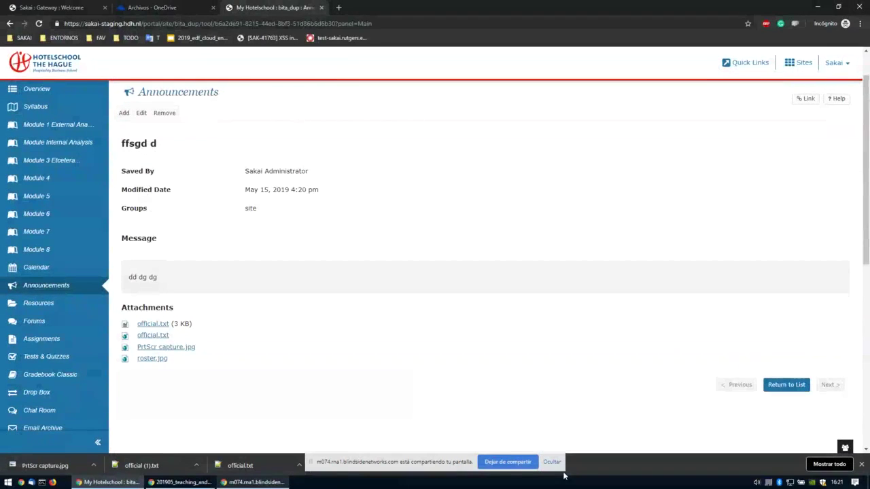
pyautogui.click(860, 463)
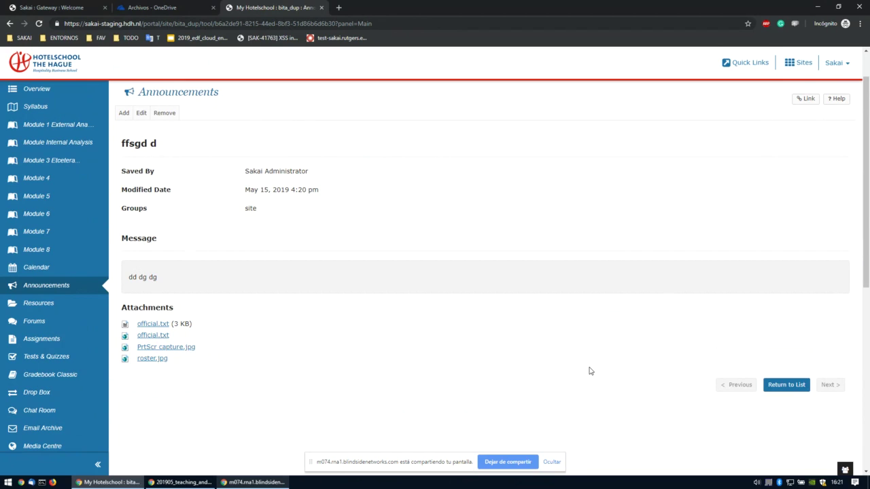
pyautogui.click(164, 8)
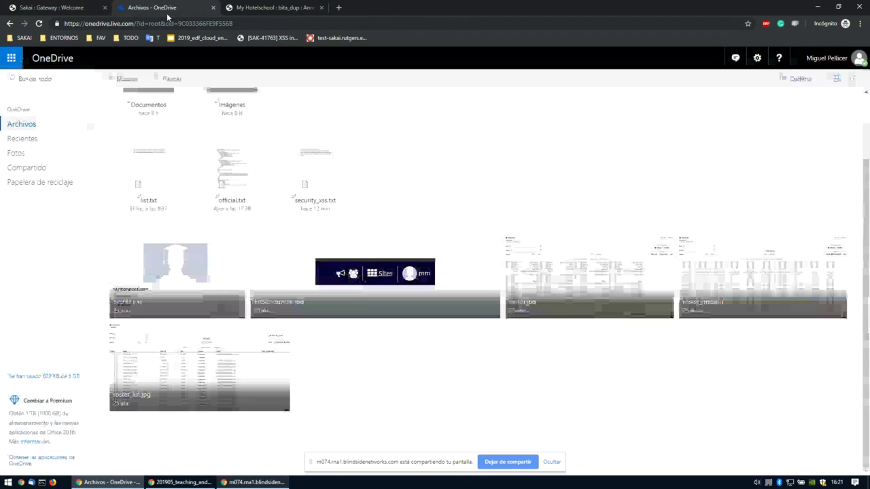
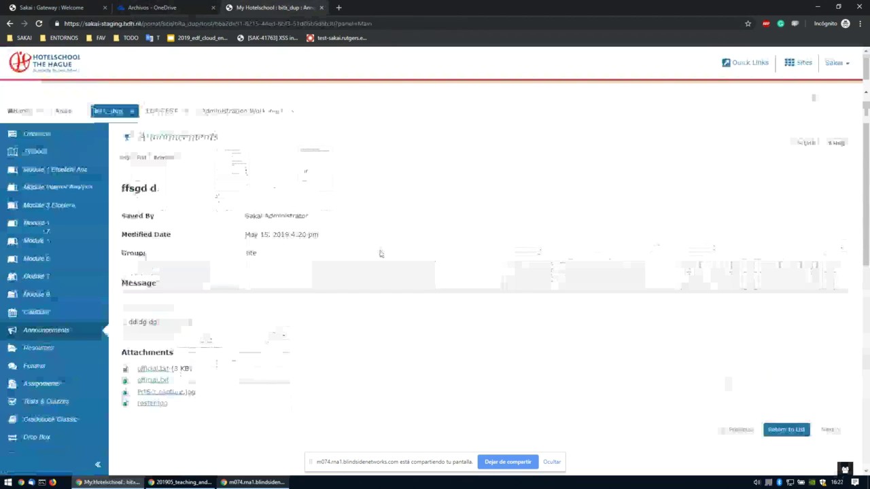
# Step: Start a new announcement titled 'ffff' with body 'fffff', then scroll down to Attachments
pyautogui.click(786, 430)
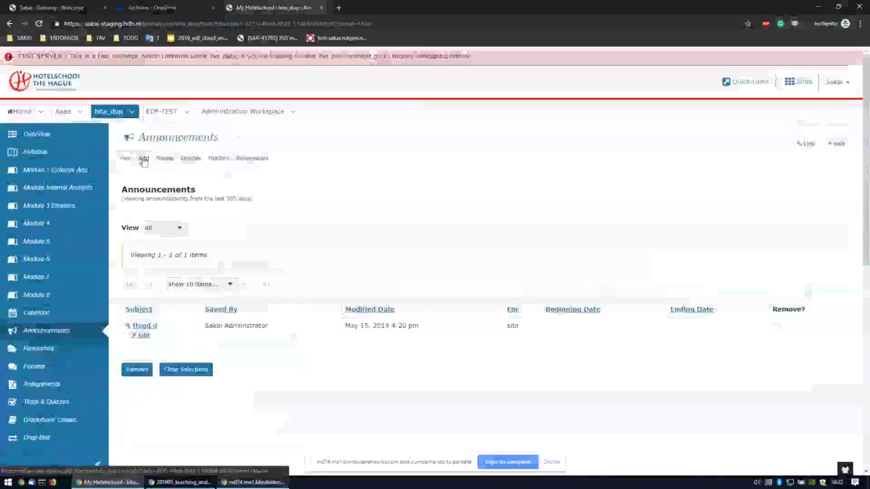
pyautogui.click(144, 161)
pyautogui.click(279, 267)
pyautogui.write('ffff')
pyautogui.click(254, 365)
pyautogui.write('fffff')
pyautogui.scroll(-3, 206, 405)
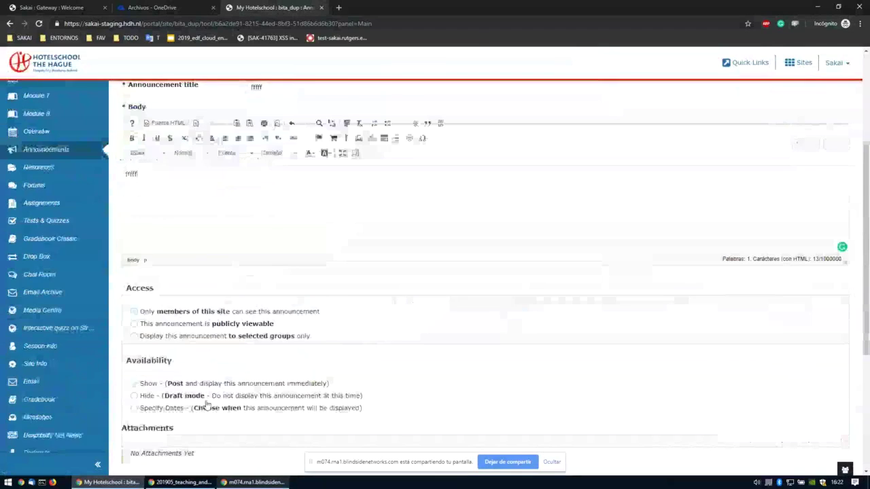
pyautogui.scroll(-1, 208, 404)
# Step: Open the attachment picker and refresh the Office365 OneDrive file list until security_xss.txt appears
pyautogui.click(149, 399)
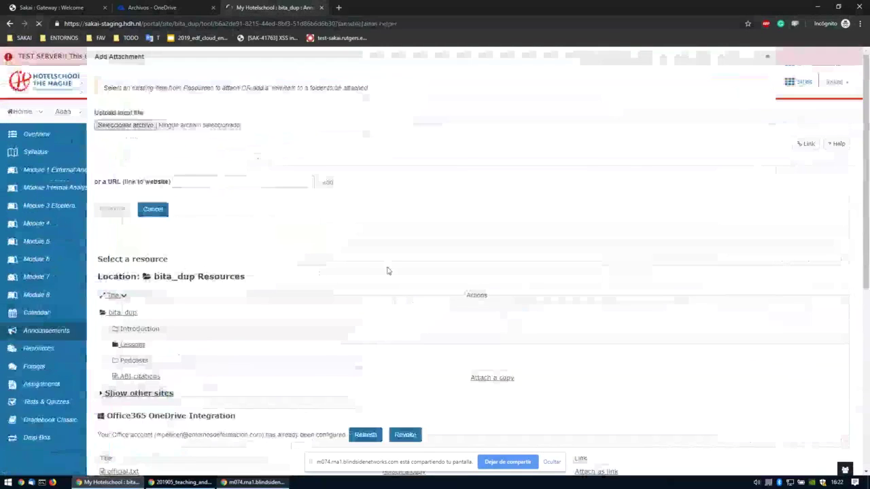
pyautogui.scroll(-1, 388, 269)
pyautogui.scroll(-1, 388, 271)
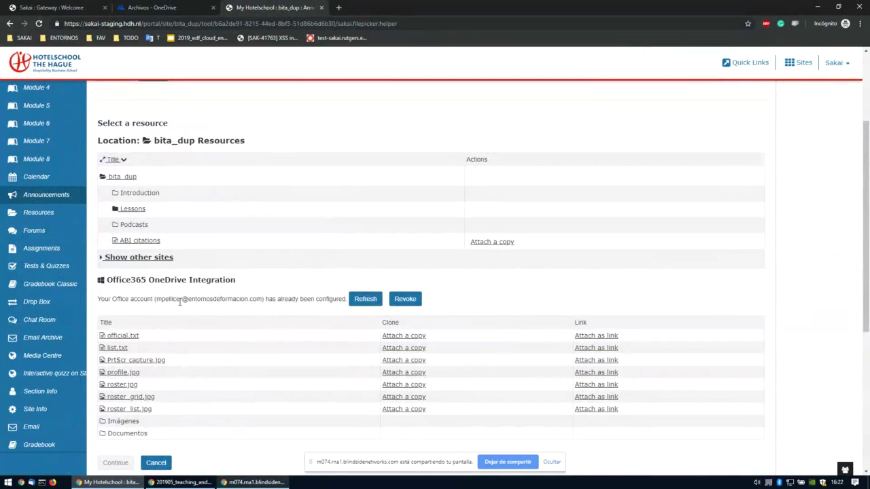
pyautogui.scroll(-1, 204, 292)
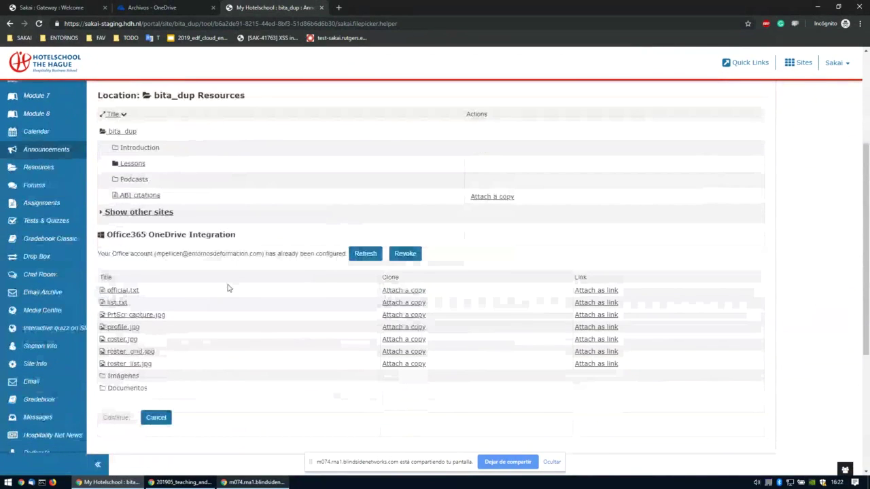
pyautogui.click(365, 256)
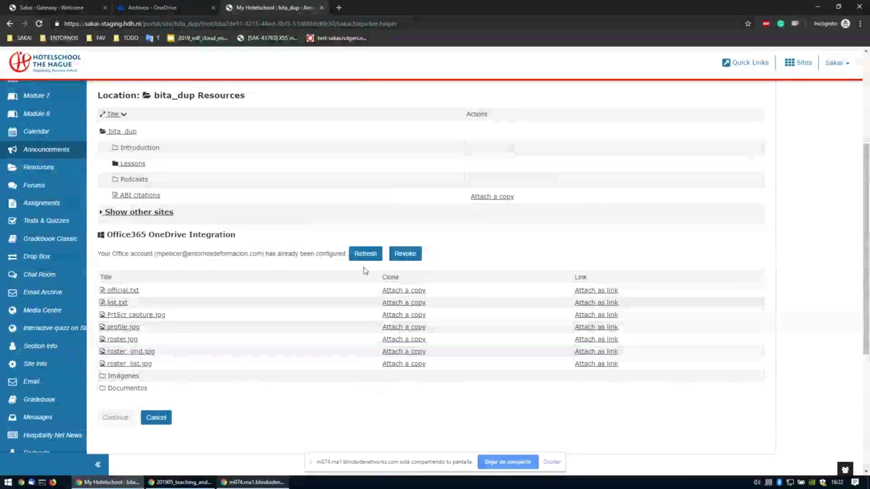
pyautogui.click(365, 257)
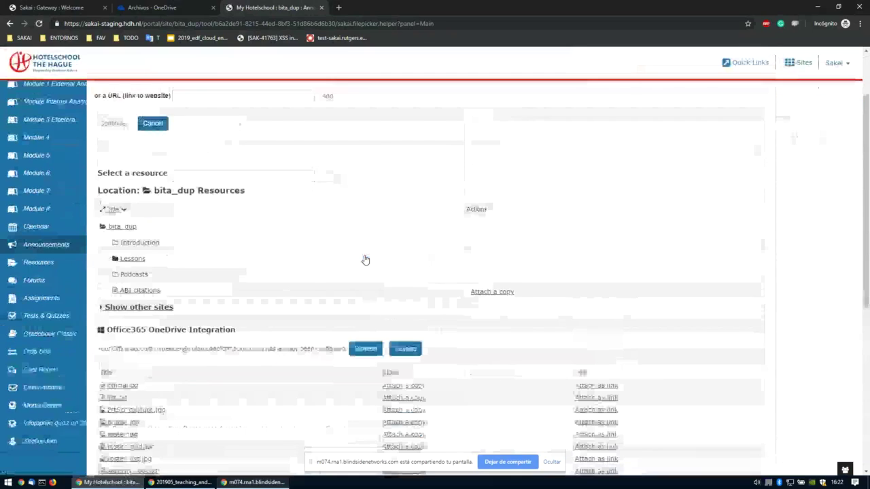
pyautogui.scroll(-3, 361, 254)
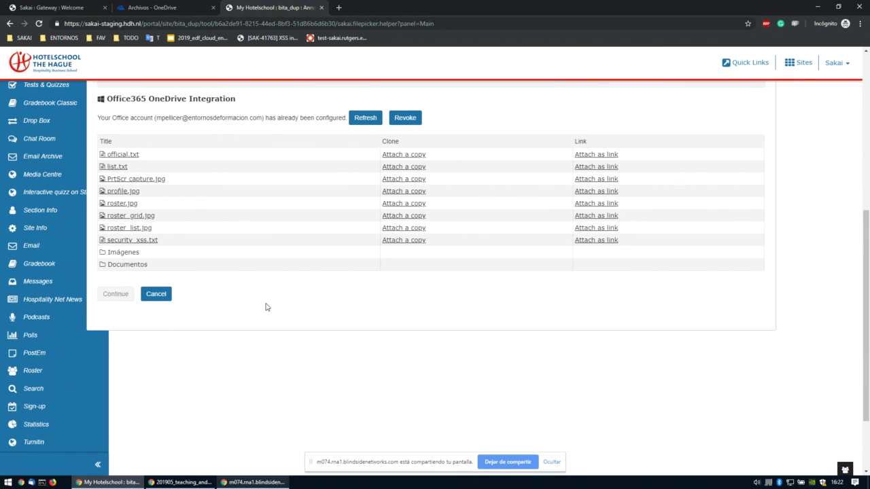
# Step: Cancel out of the attachment picker and reopen it
pyautogui.click(155, 295)
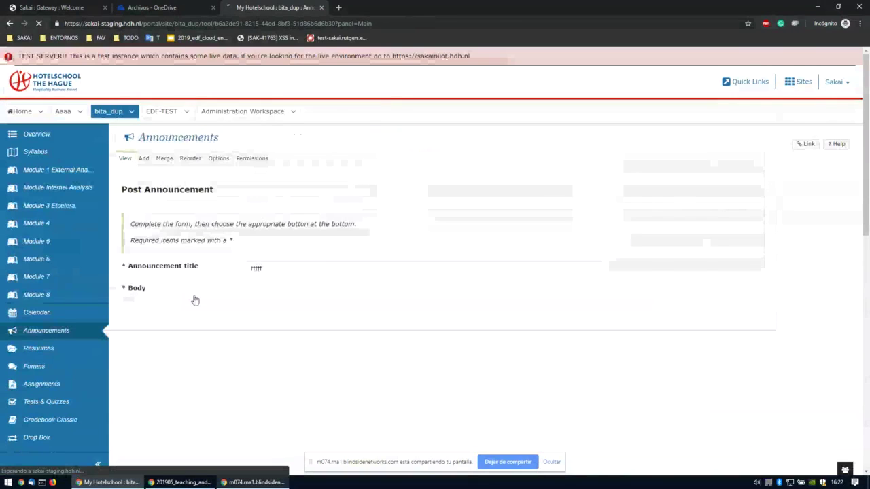
pyautogui.click(150, 258)
pyautogui.scroll(-3, 227, 261)
# Step: Revoke the OneDrive account so the section asks for Office account setup, then cancel
pyautogui.click(407, 106)
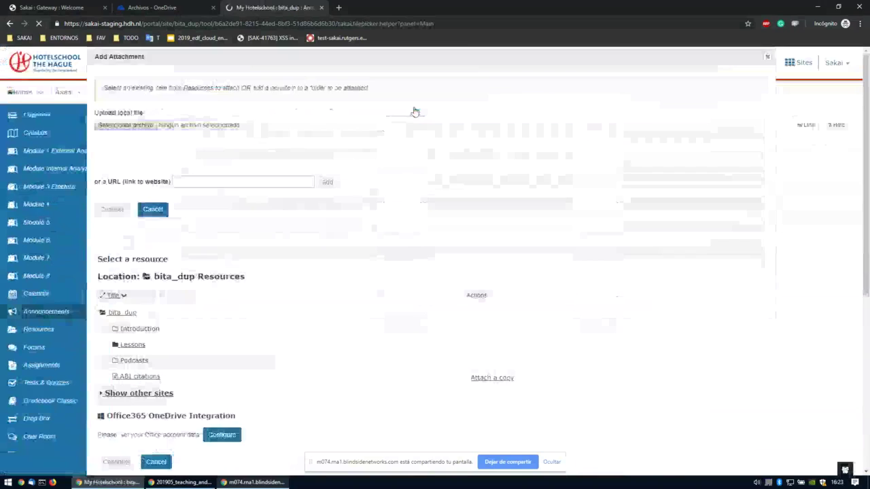
pyautogui.scroll(-2, 414, 145)
pyautogui.moveTo(97, 299); pyautogui.dragTo(201, 299)
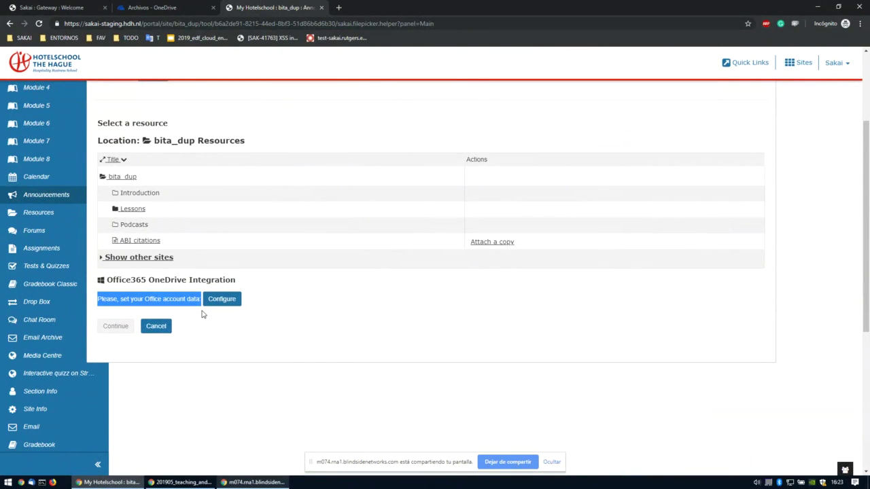
pyautogui.click(168, 328)
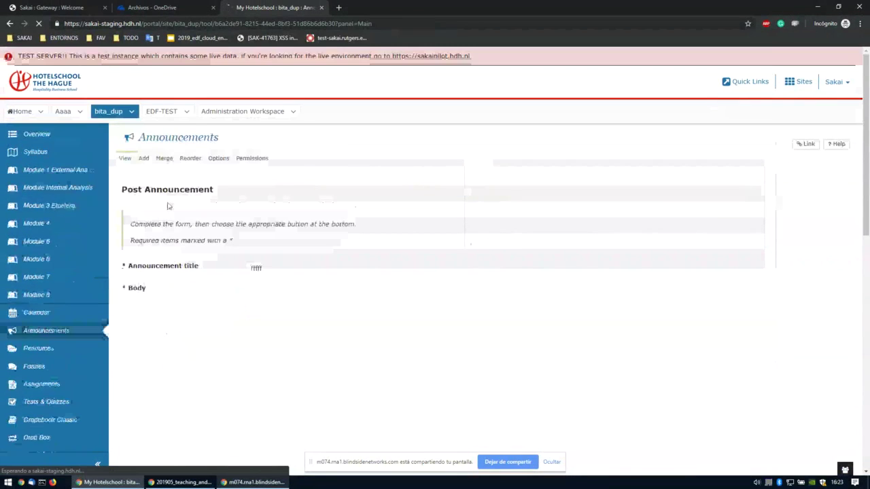
# Step: Abandon the 'fffff' draft and return to the Announcements list
pyautogui.click(165, 140)
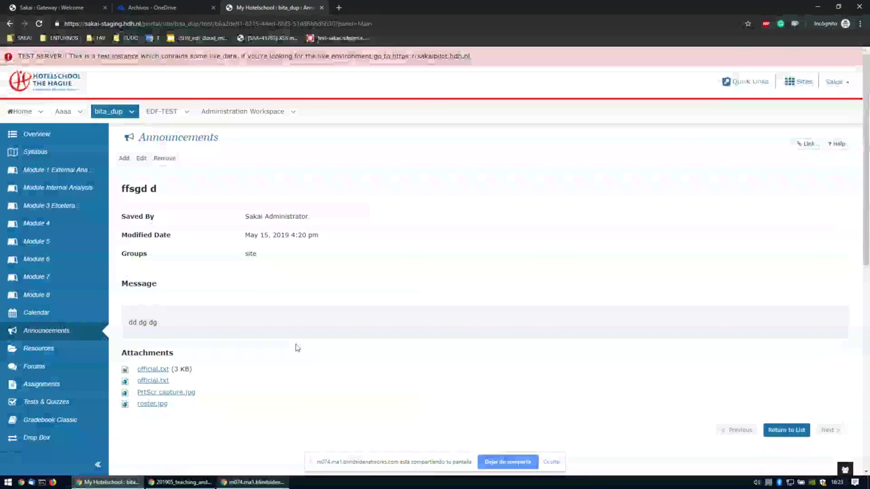
# Step: Download the official.txt attachment of 'ffsgd d', then close Chrome's downloads bar
pyautogui.click(153, 381)
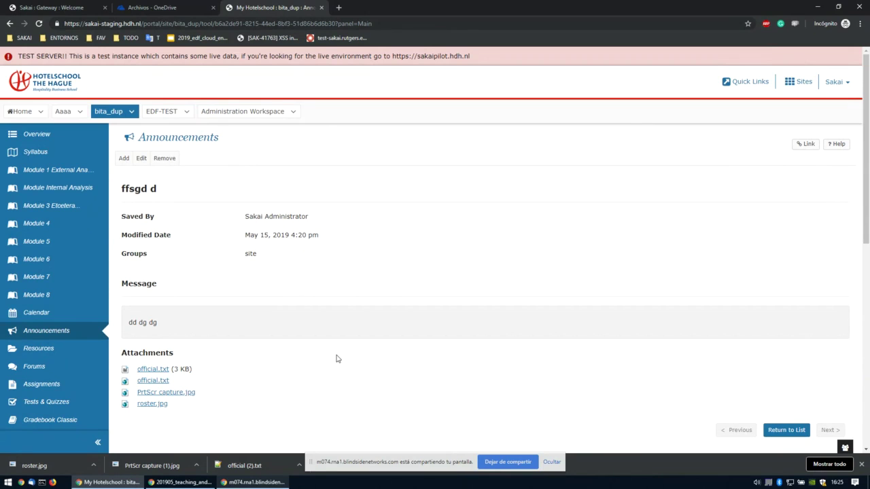
pyautogui.click(862, 465)
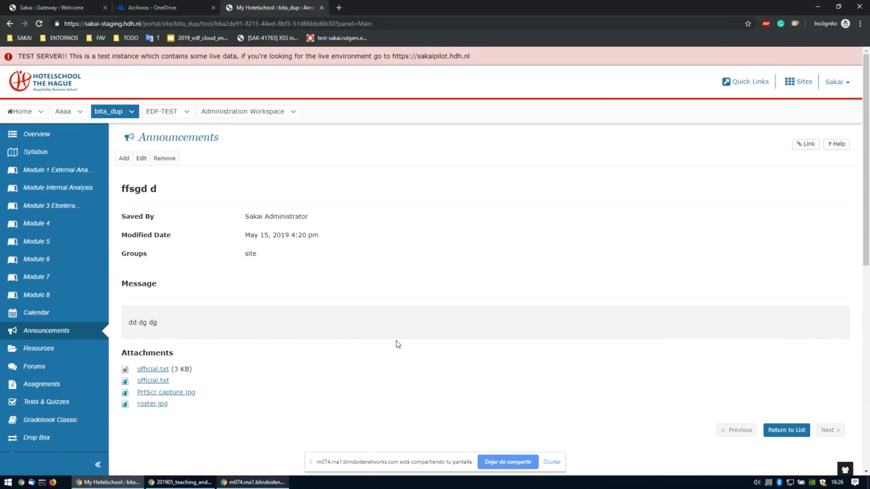
# Step: View the OneDrive file list, then return to the ffsgd d announcement and its four attachments
pyautogui.click(172, 8)
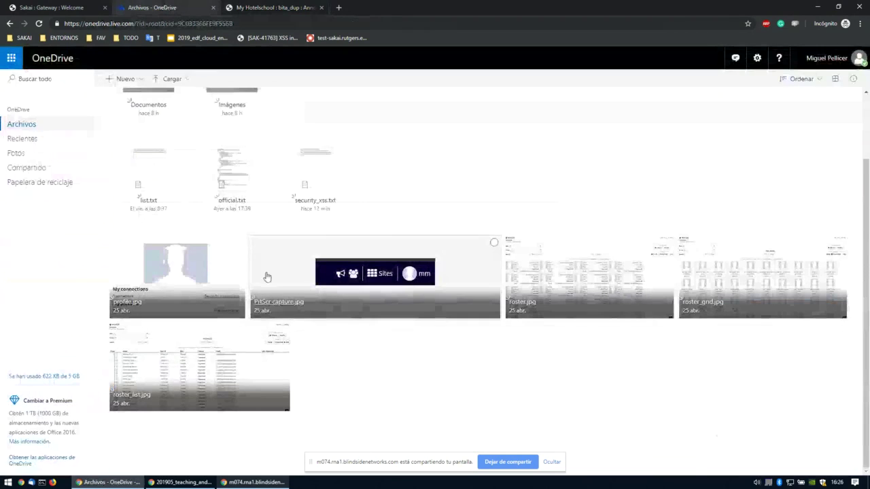
pyautogui.click(277, 8)
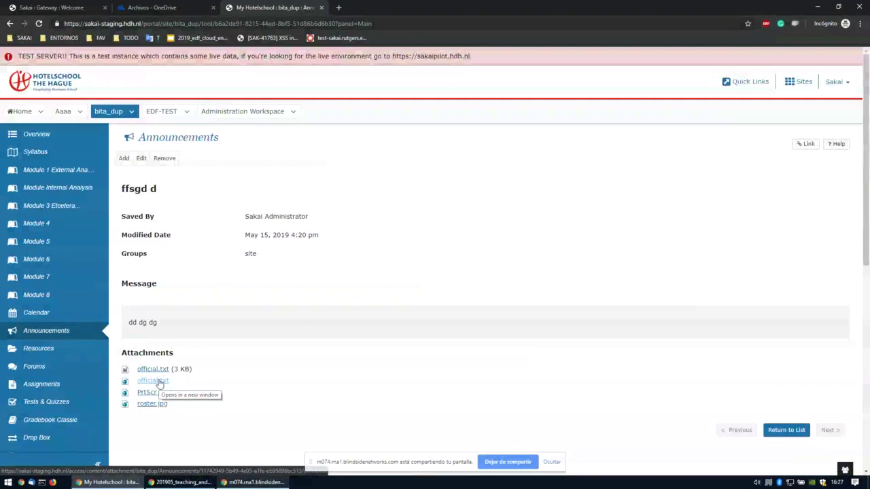
pyautogui.scroll(-1, 158, 383)
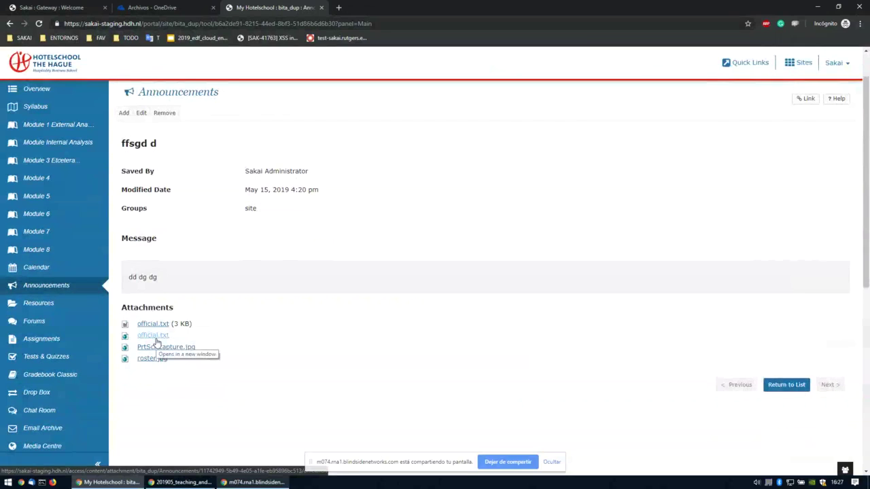
pyautogui.click(158, 336)
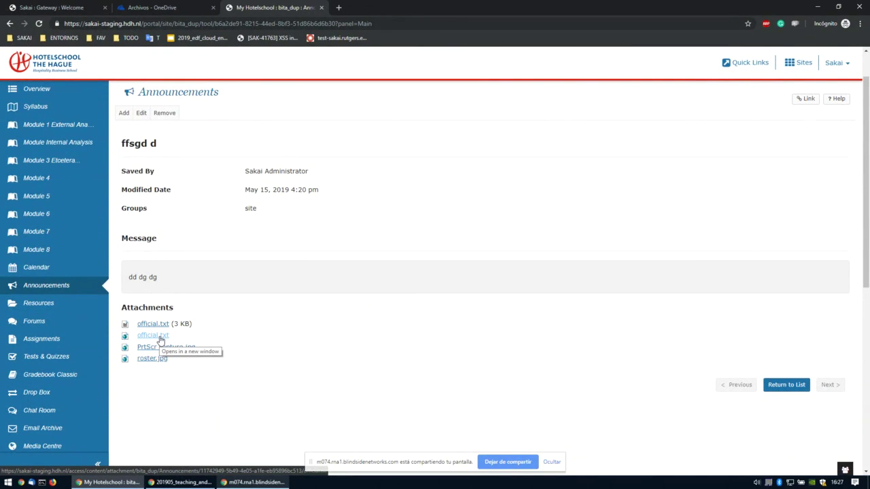
pyautogui.click(58, 304)
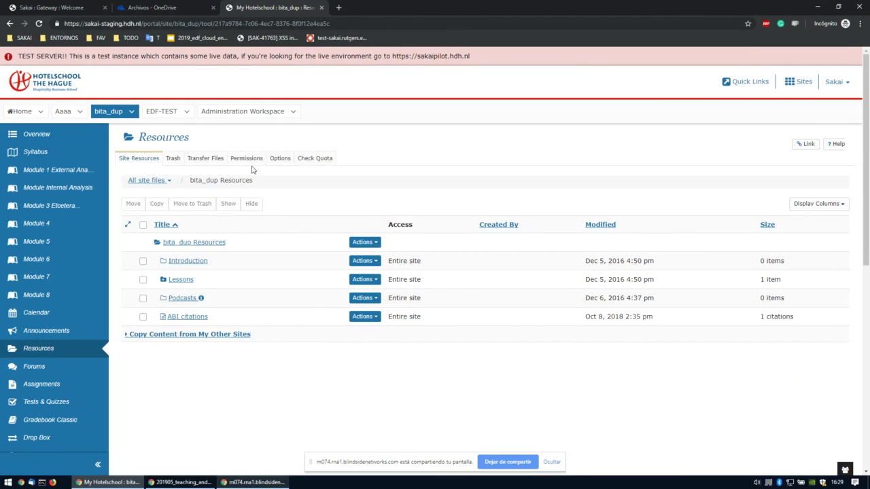
pyautogui.click(42, 330)
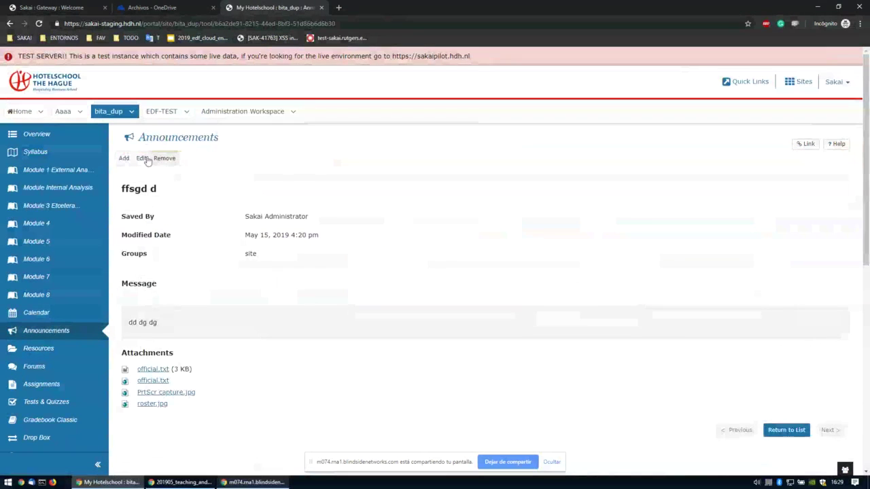
# Step: Start a new announcement and scroll the Post Announcement form down to its Attachments section
pyautogui.click(123, 158)
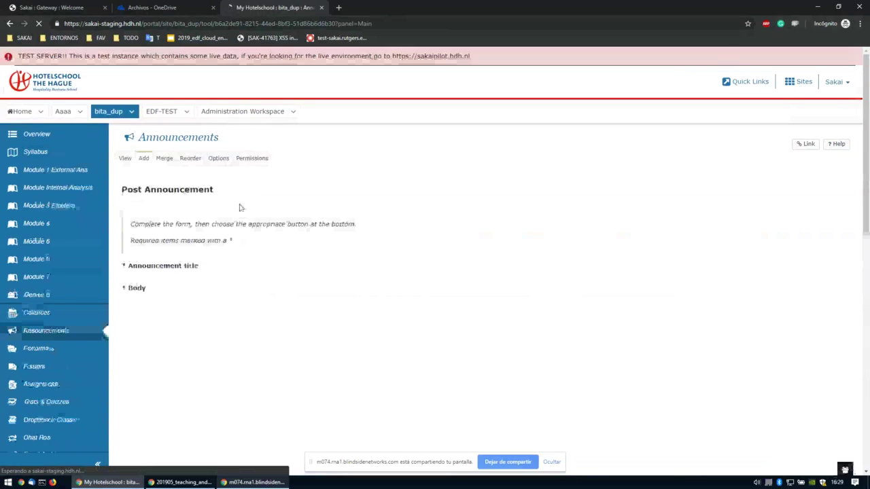
pyautogui.scroll(-1, 291, 268)
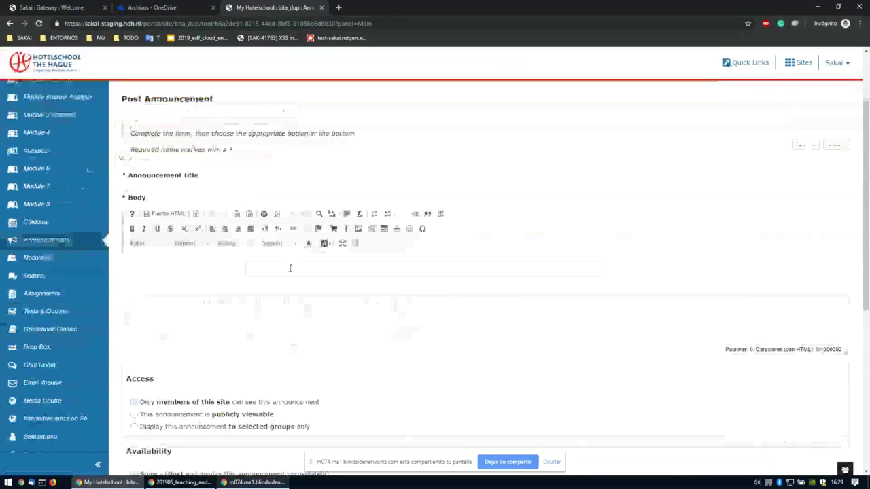
pyautogui.scroll(-1, 301, 268)
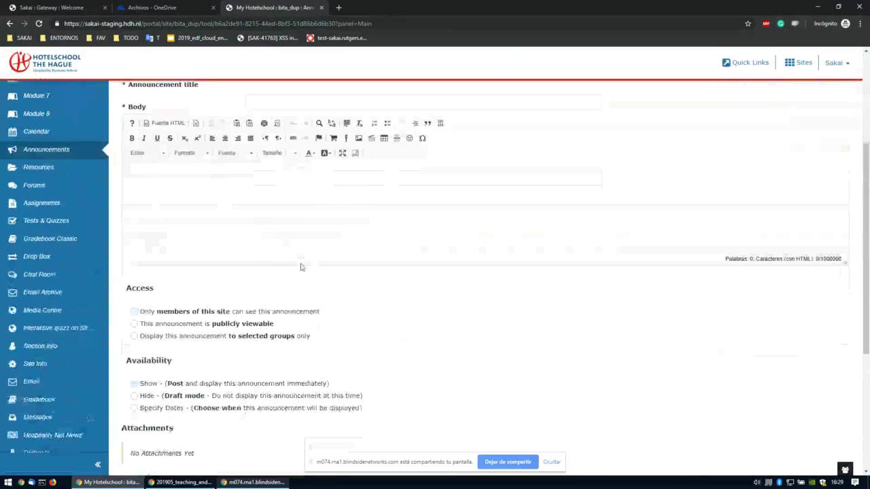
pyautogui.scroll(1, 317, 208)
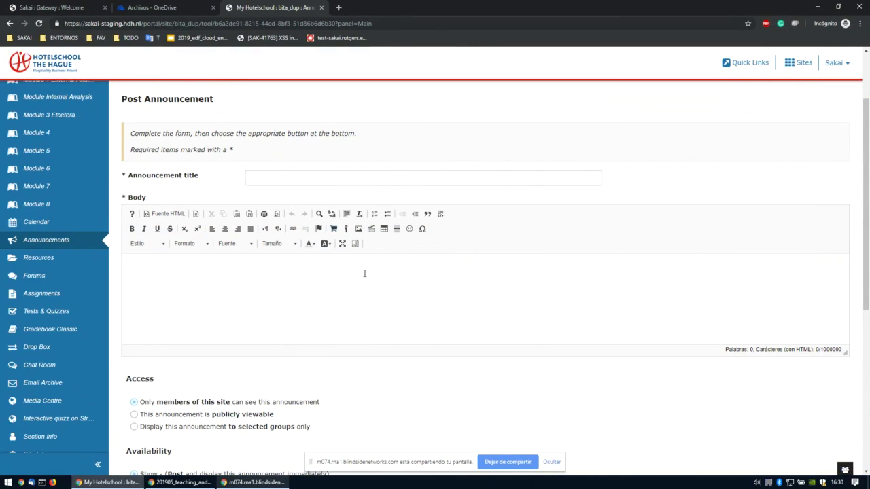
pyautogui.scroll(-2, 344, 276)
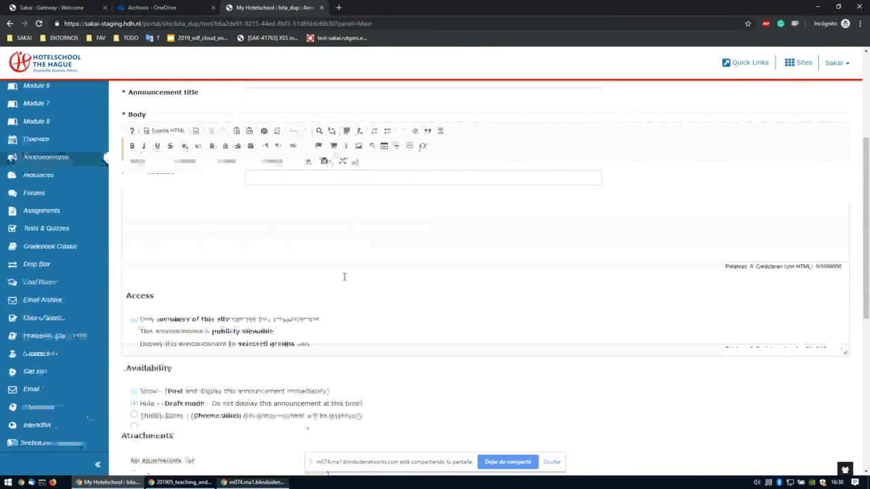
pyautogui.scroll(-2, 344, 277)
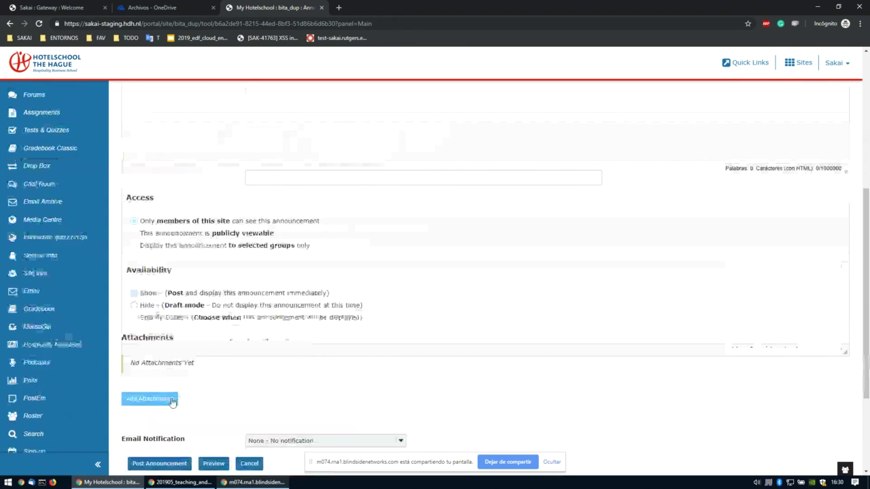
# Step: Open the attachment picker and scroll to Office365 OneDrive Integration, briefly checking the Google Slides window
pyautogui.click(172, 401)
pyautogui.scroll(-2, 241, 310)
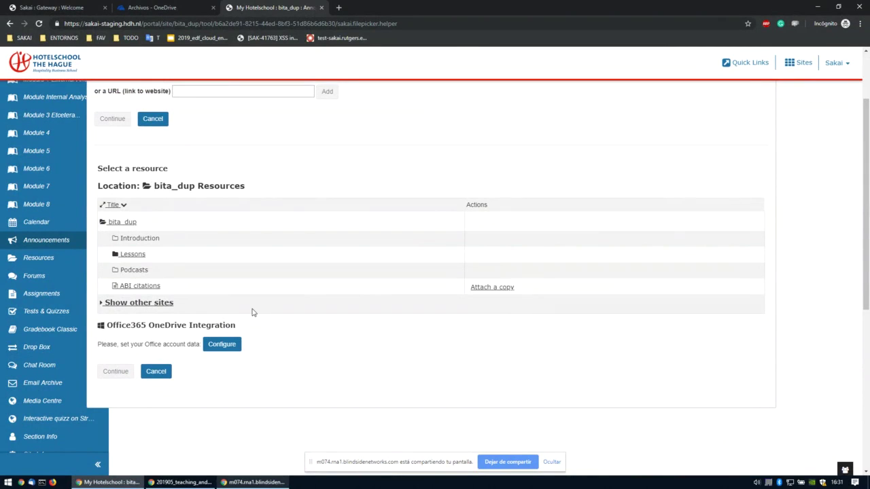
pyautogui.click(185, 483)
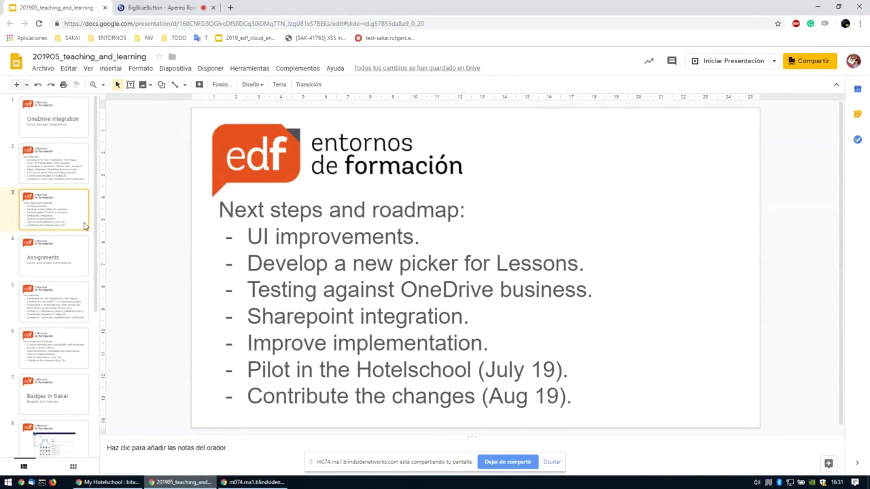
pyautogui.click(114, 482)
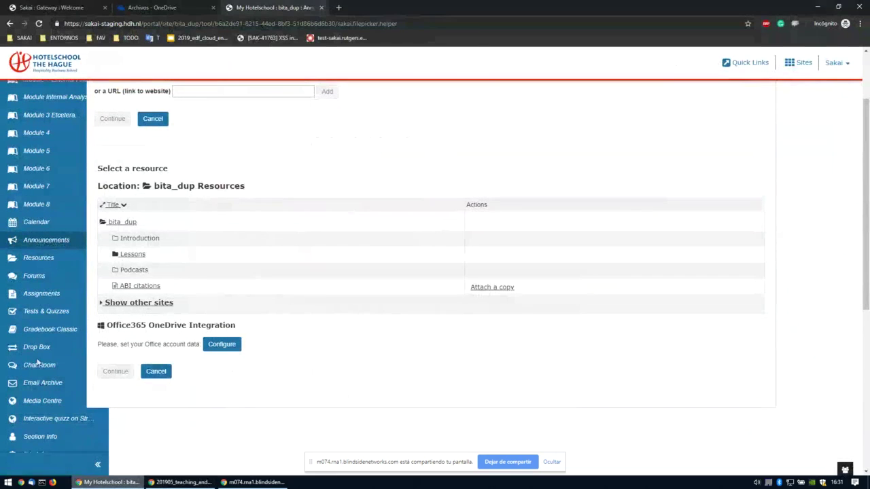
# Step: Cancel the Add Attachment picker without attaching any file
pyautogui.scroll(2, 38, 136)
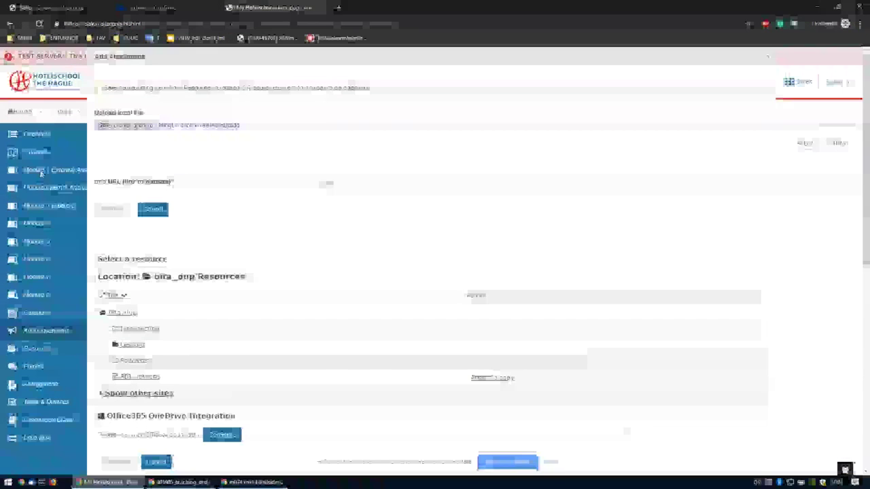
pyautogui.click(156, 462)
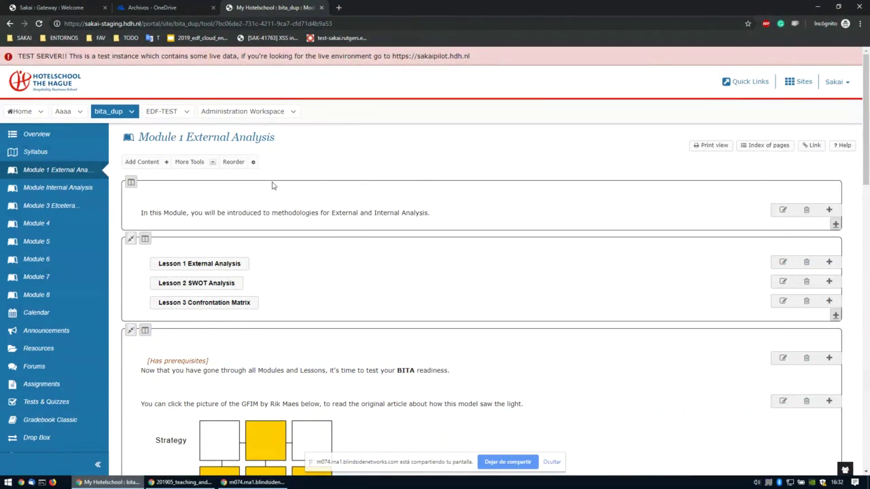
# Step: Browse the Module 1 page's Add Content menu, close it, and bring the roadmap slides forward
pyautogui.click(141, 162)
pyautogui.scroll(-1, 176, 225)
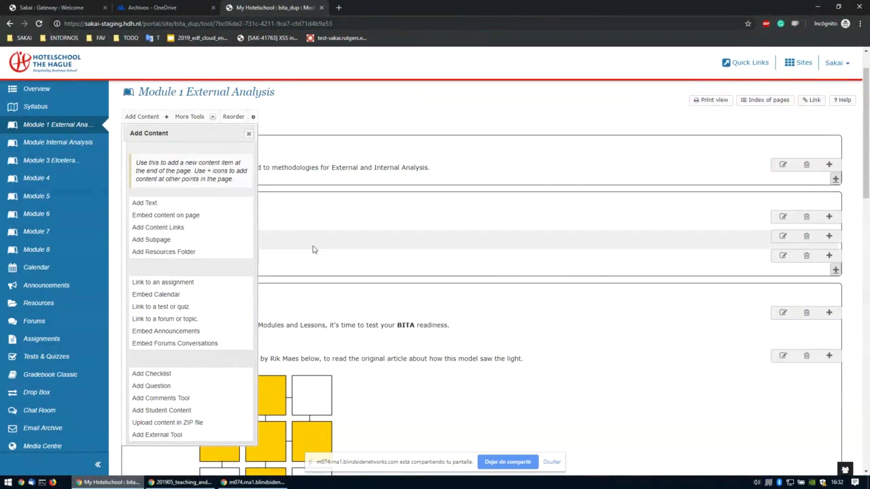
pyautogui.click(247, 134)
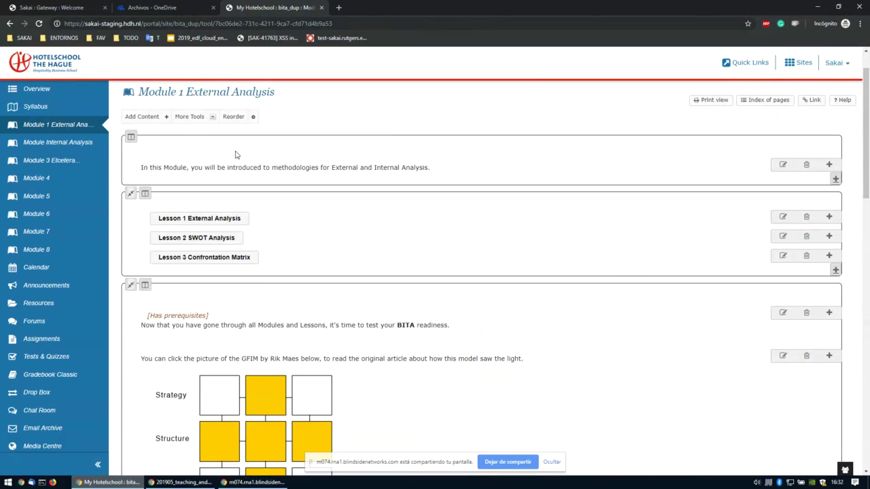
pyautogui.click(180, 483)
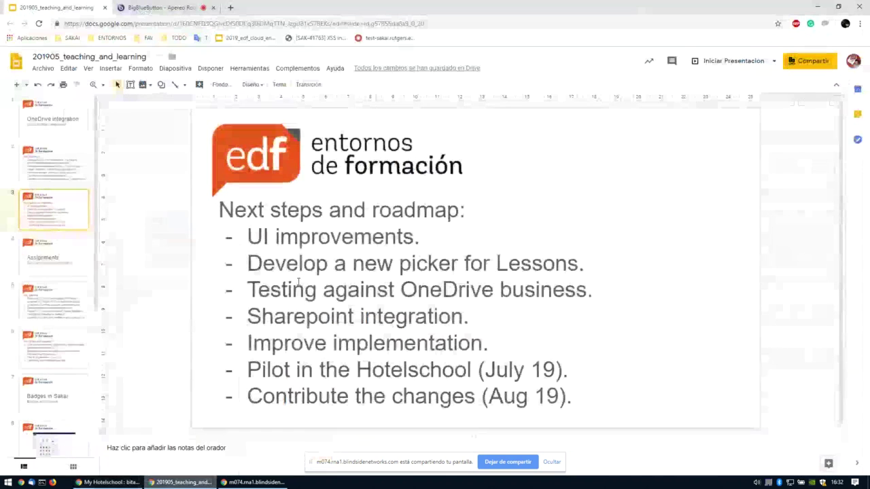
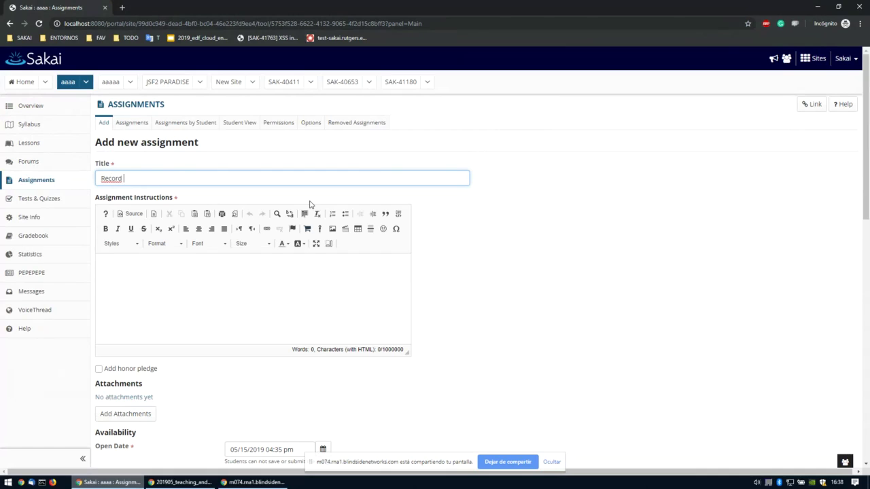
# Step: Finish typing the assignment title so it reads 'Record your lovely face'
pyautogui.write('your lovely face')
# Step: Copy the title 'Record your lovely face' into the Assignment Instructions
pyautogui.hotkey('ctrl', 'a')
pyautogui.hotkey('ctrl', 'c')
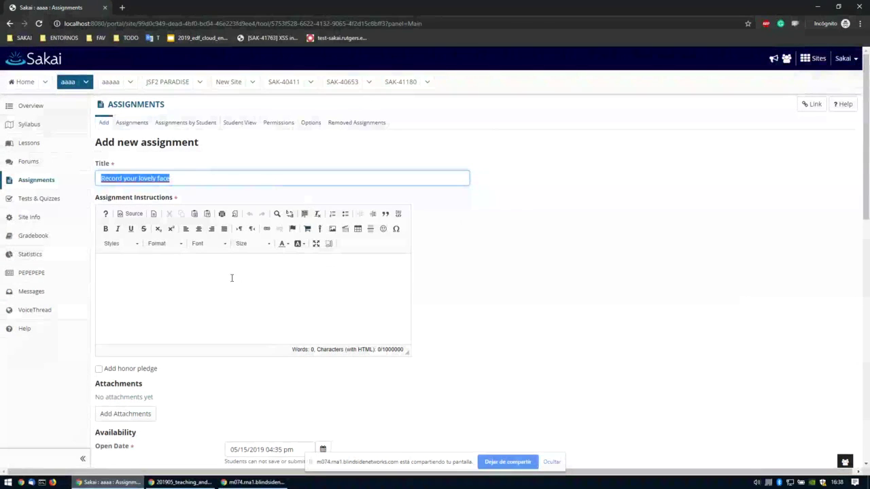
pyautogui.click(237, 279)
pyautogui.hotkey('ctrl', 'v')
# Step: Set Submission Type to Audio and Video Submission and post the assignment
pyautogui.scroll(-3, 245, 281)
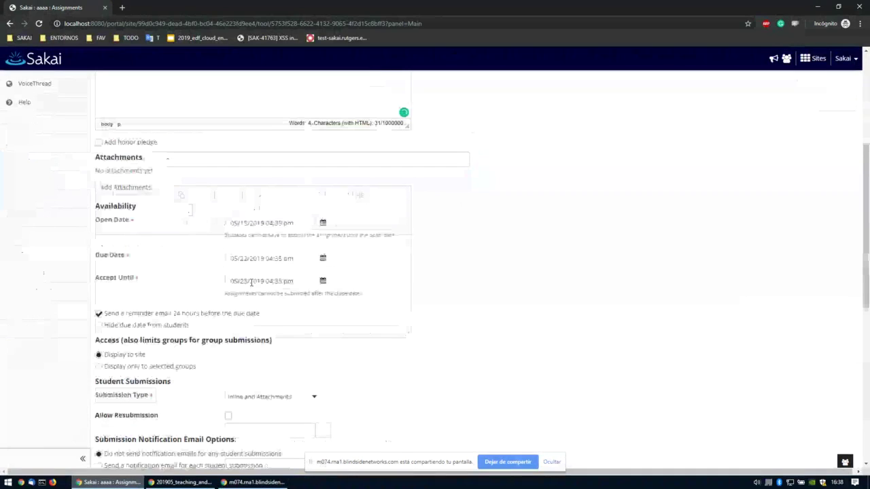
pyautogui.scroll(-1, 292, 320)
pyautogui.click(292, 307)
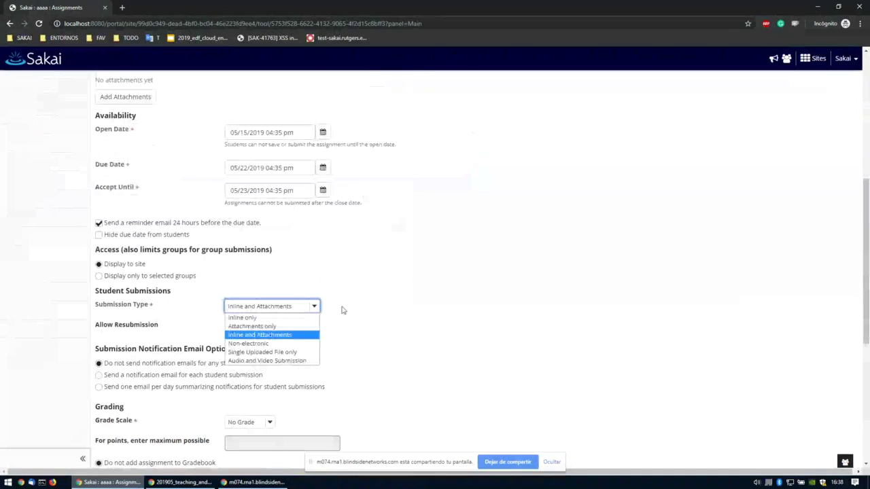
pyautogui.click(299, 361)
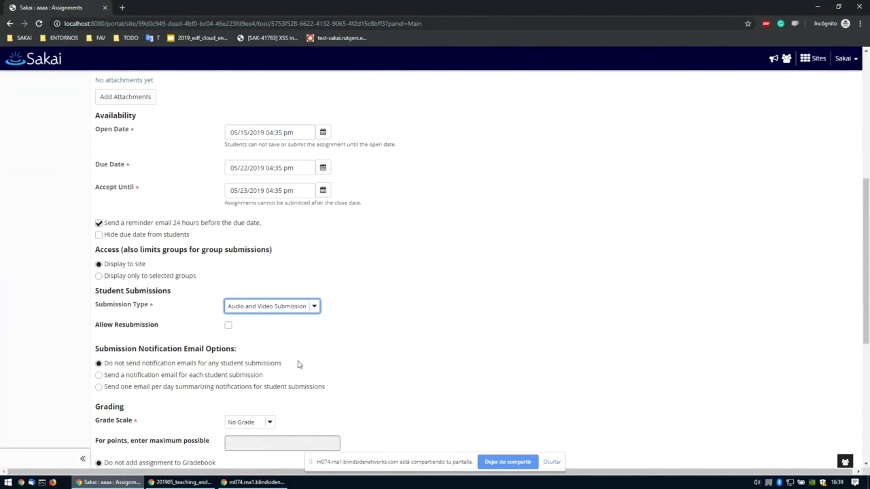
pyautogui.click(353, 337)
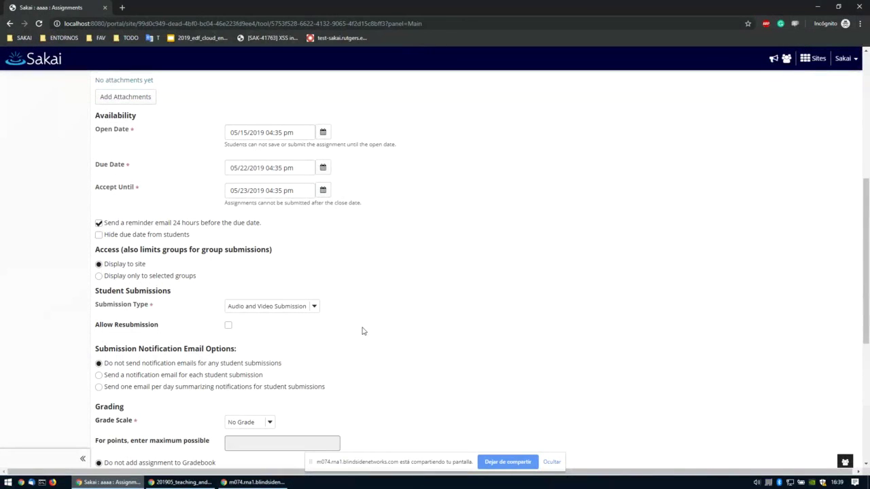
pyautogui.scroll(-1, 411, 276)
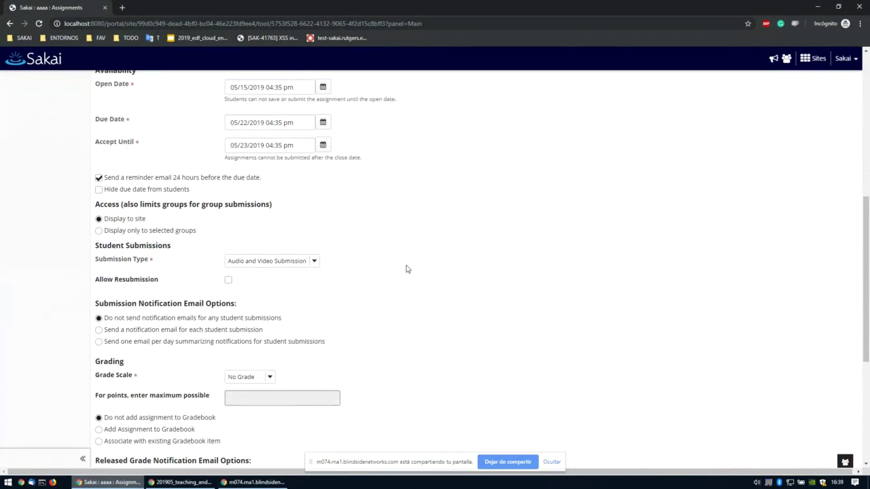
pyautogui.scroll(-4, 390, 272)
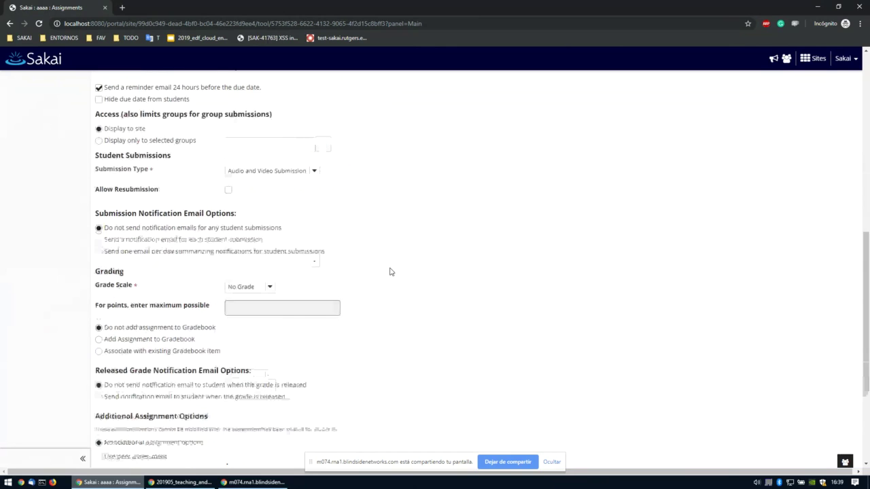
pyautogui.press('Return')
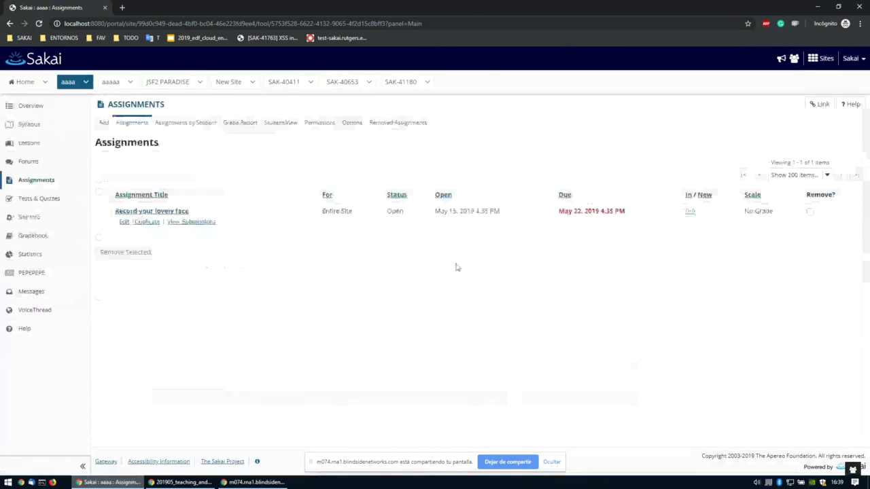
# Step: Log out of the administrator account and sign in with the student's user id and password
pyautogui.click(854, 59)
pyautogui.click(766, 169)
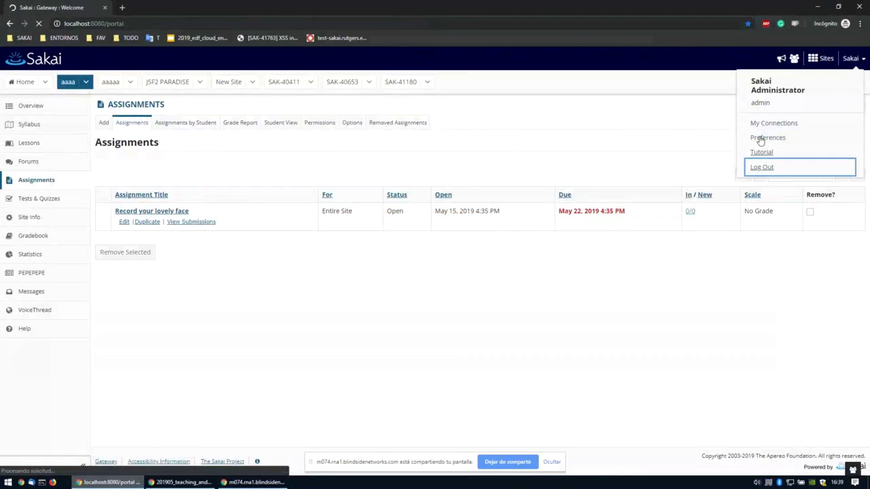
pyautogui.click(663, 58)
pyautogui.press('Tab')
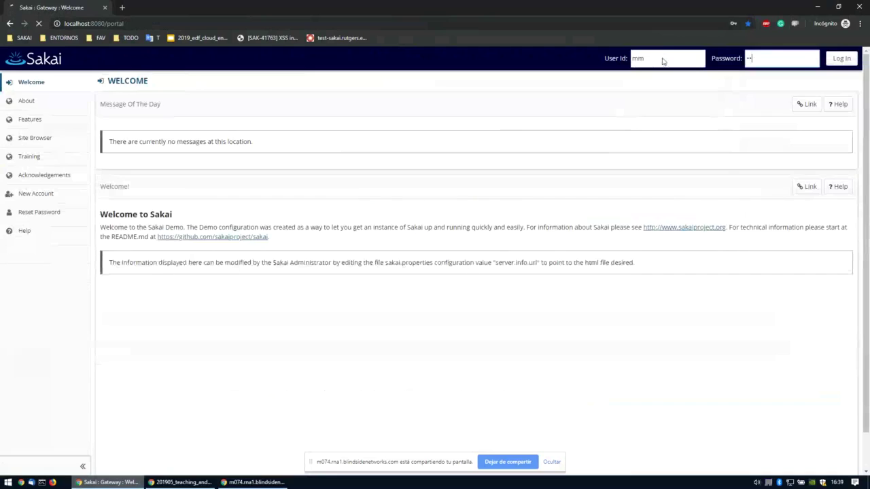
pyautogui.press('Return')
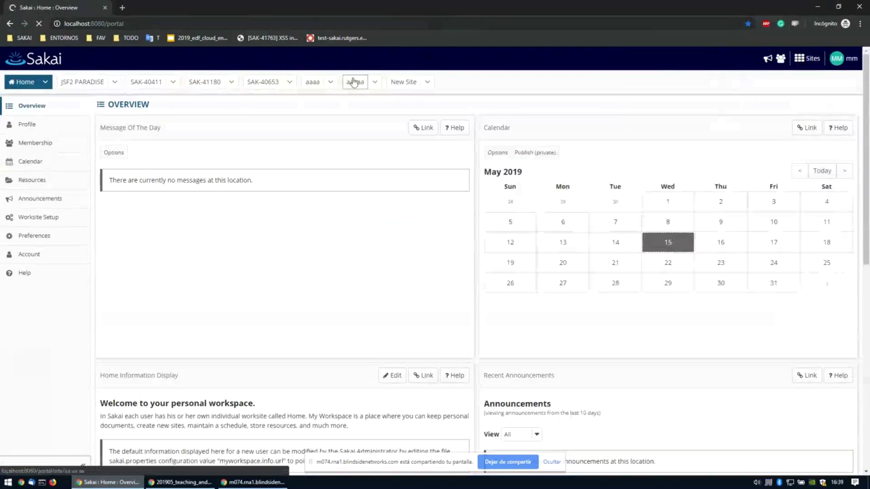
# Step: Open the aaaa site's Assignments and select 'Record your lovely face'
pyautogui.click(312, 81)
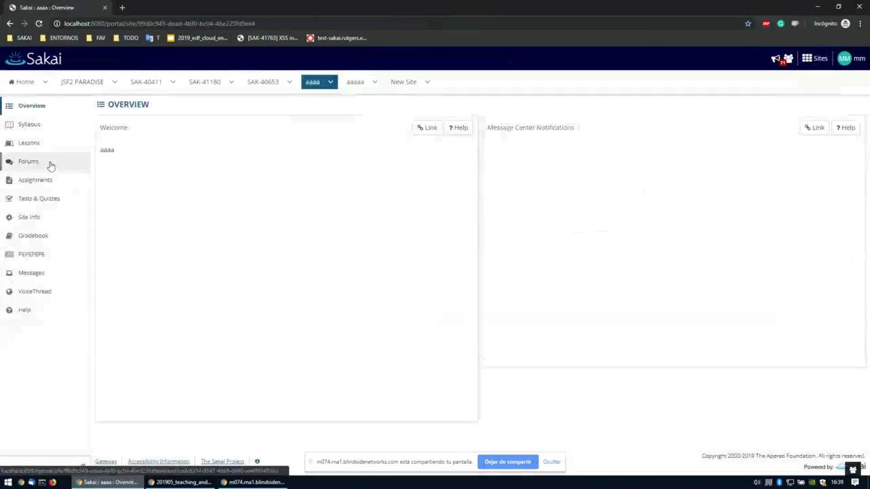
pyautogui.click(42, 181)
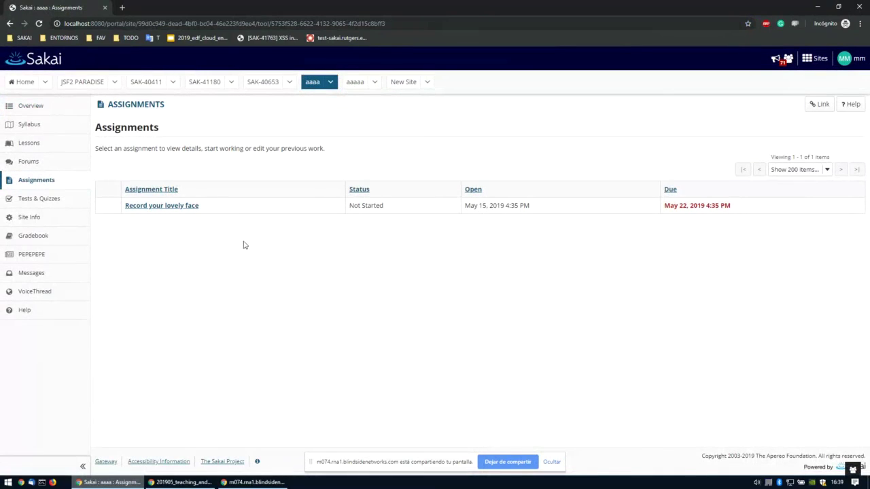
pyautogui.click(163, 205)
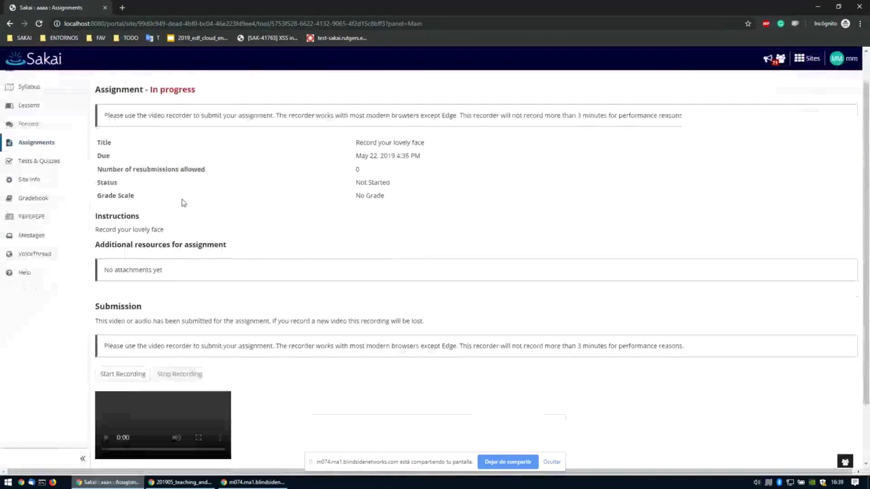
# Step: Scroll to the Submission section and read the recorder notes, including the Edge limitation
pyautogui.scroll(-3, 180, 203)
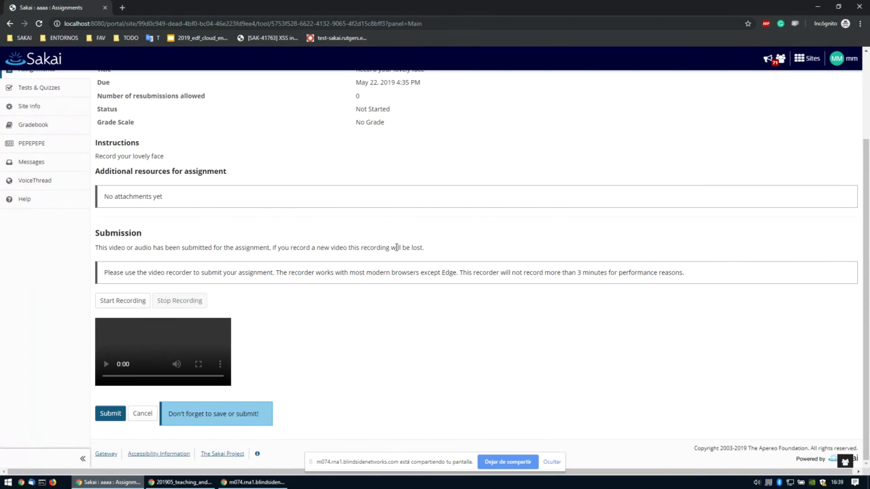
pyautogui.moveTo(111, 273); pyautogui.dragTo(234, 274)
pyautogui.click(274, 282)
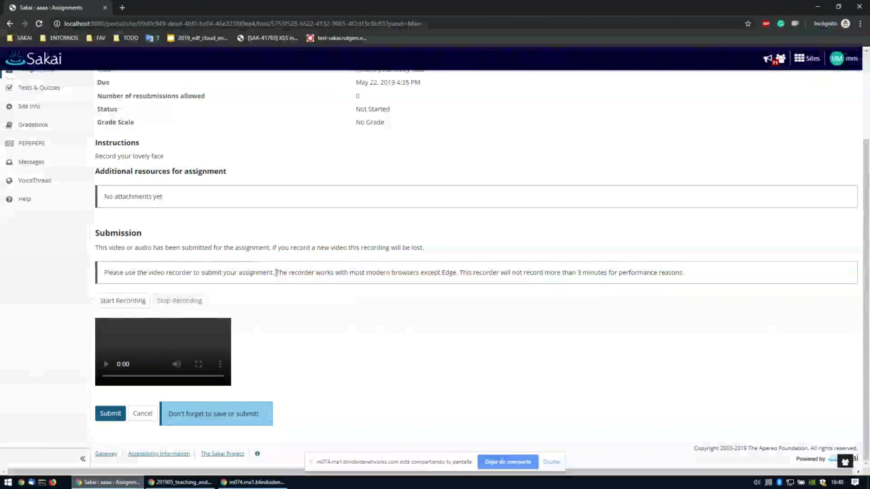
pyautogui.moveTo(274, 273); pyautogui.dragTo(674, 275)
pyautogui.click(670, 271)
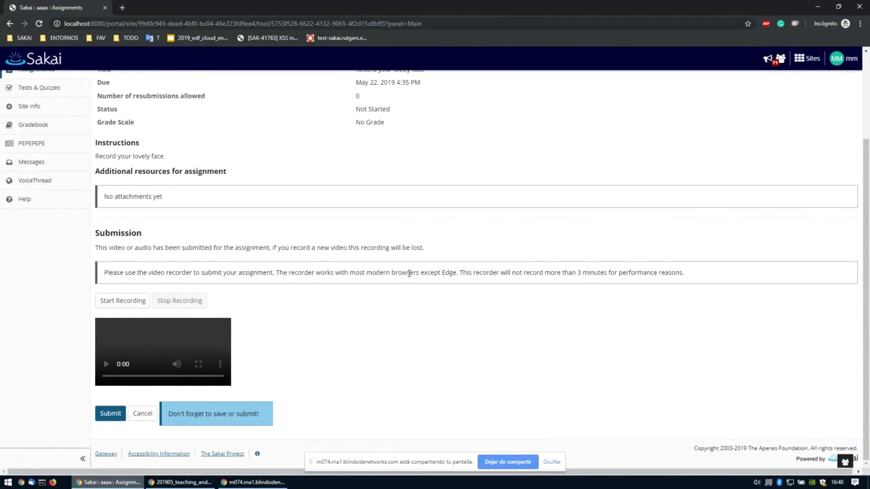
pyautogui.doubleClick(448, 273)
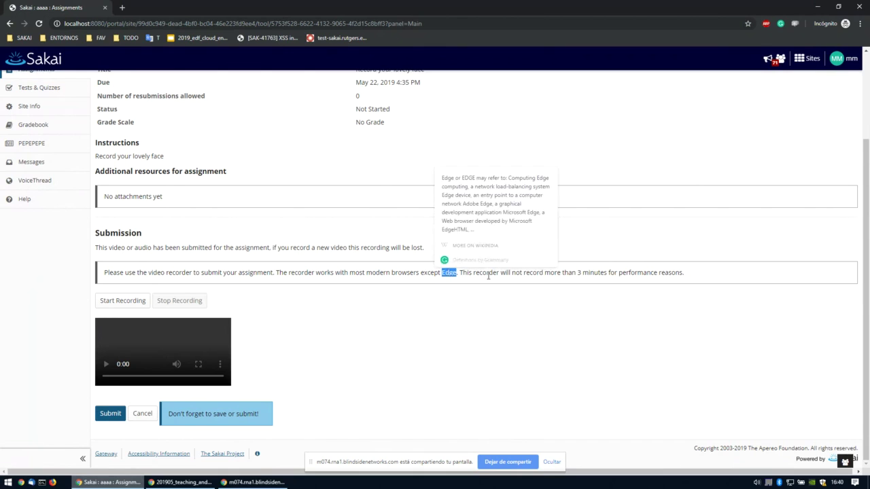
pyautogui.click(520, 276)
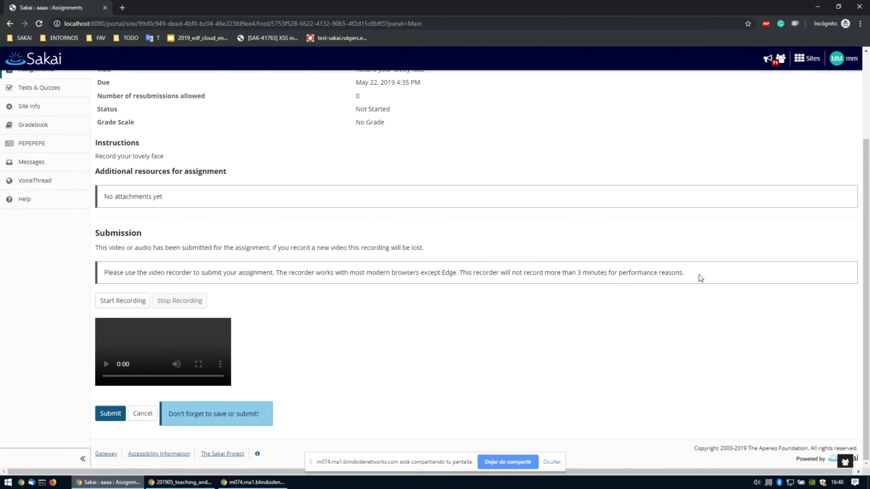
# Step: Record a webcam clip, re-record a second take, and submit it as studentVideoSubmission.webm
pyautogui.click(125, 301)
pyautogui.scroll(-1, 131, 295)
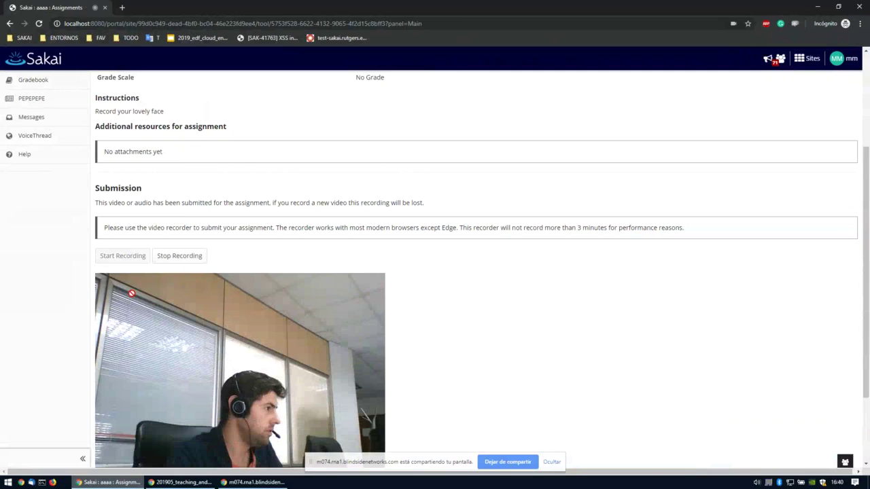
pyautogui.scroll(-1, 132, 292)
pyautogui.scroll(-1, 133, 286)
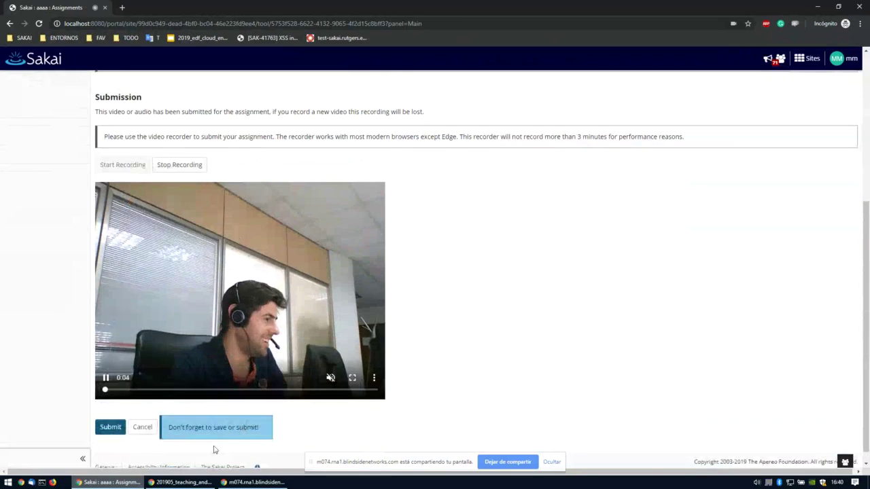
pyautogui.click(195, 167)
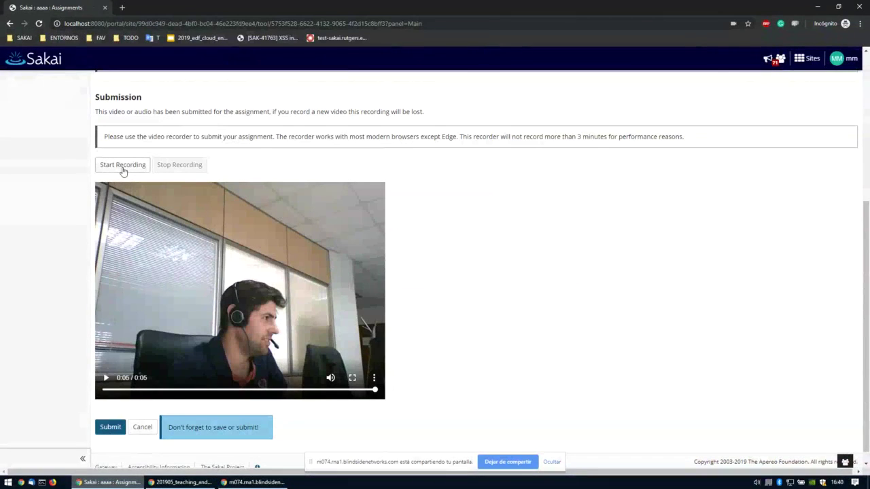
pyautogui.click(123, 165)
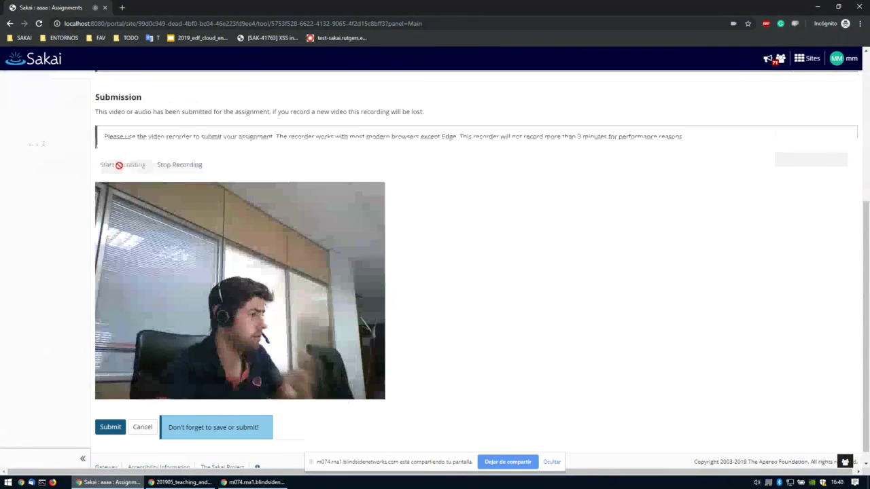
pyautogui.click(183, 164)
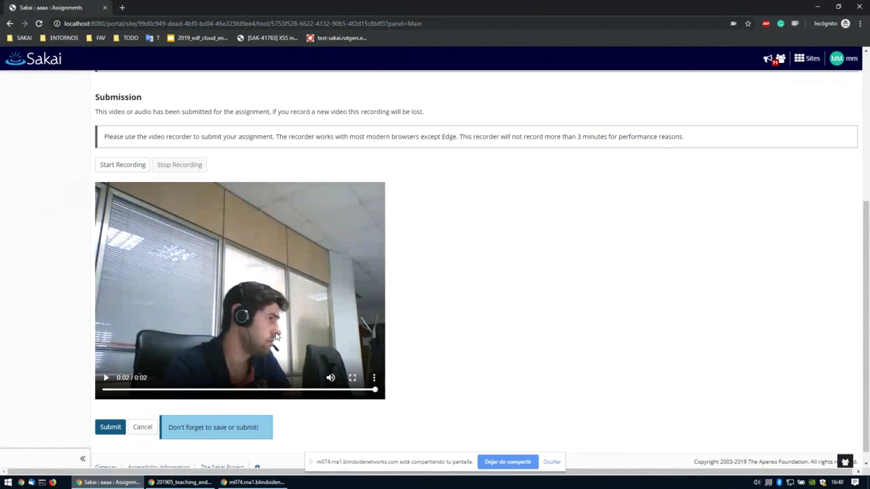
pyautogui.click(111, 427)
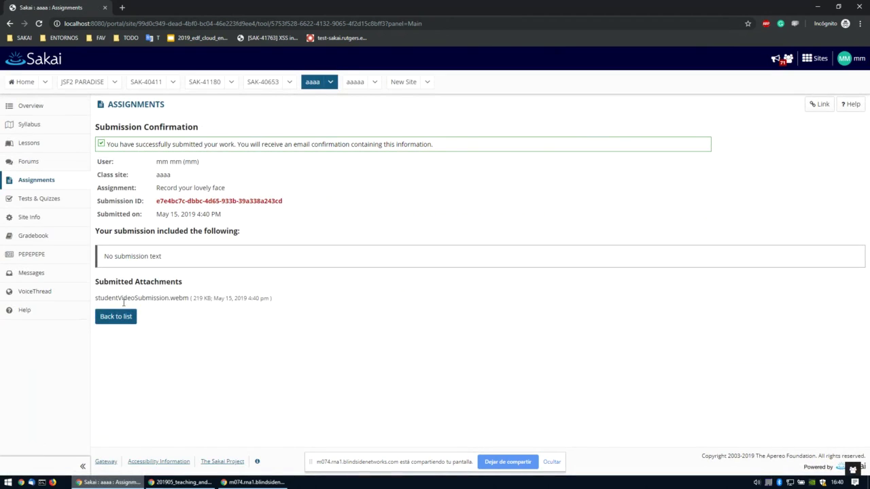
# Step: Go back to the assignment list and log out of the student account
pyautogui.click(116, 316)
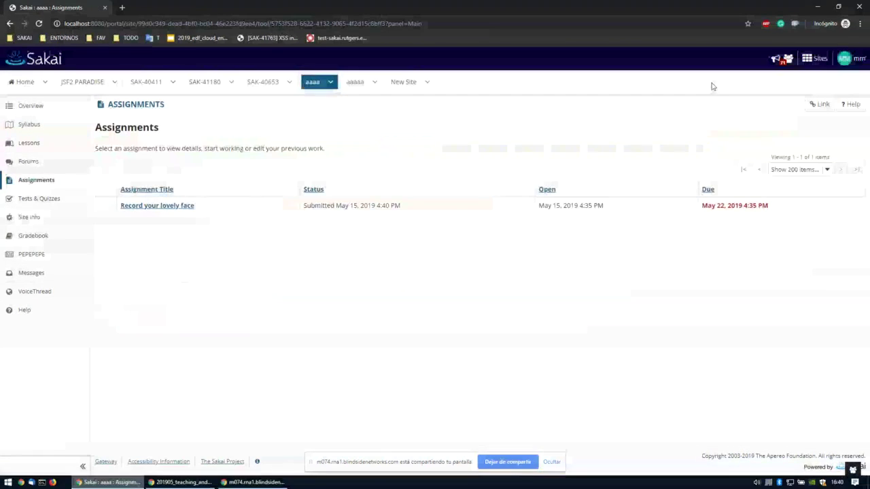
pyautogui.click(845, 59)
pyautogui.click(764, 189)
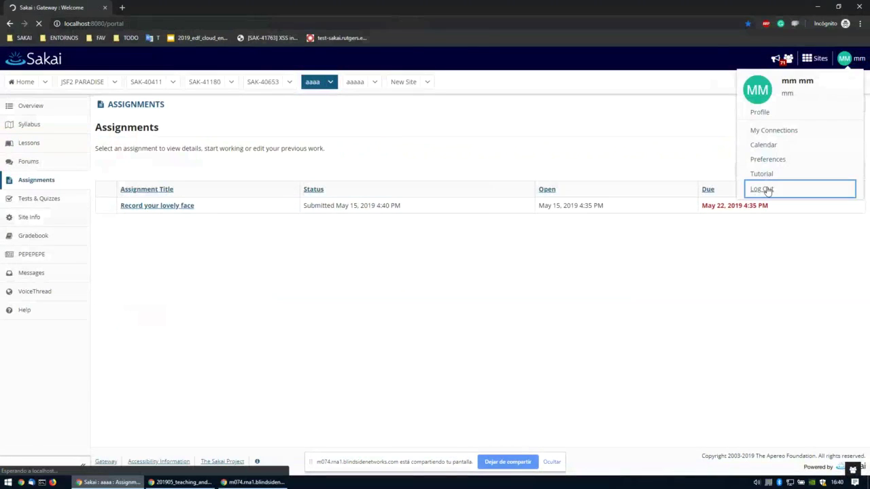
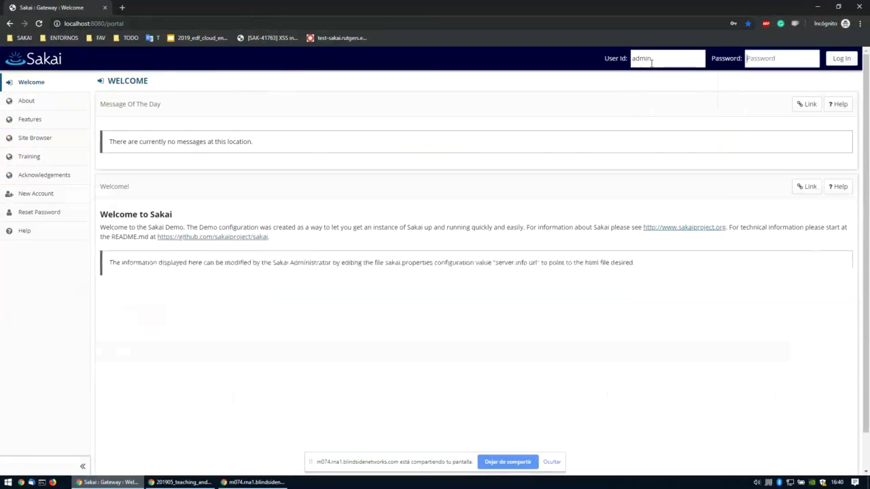
# Step: Sign in as administrator and open the aaaa site's Assignments list
pyautogui.press('Tab')
pyautogui.press('Return')
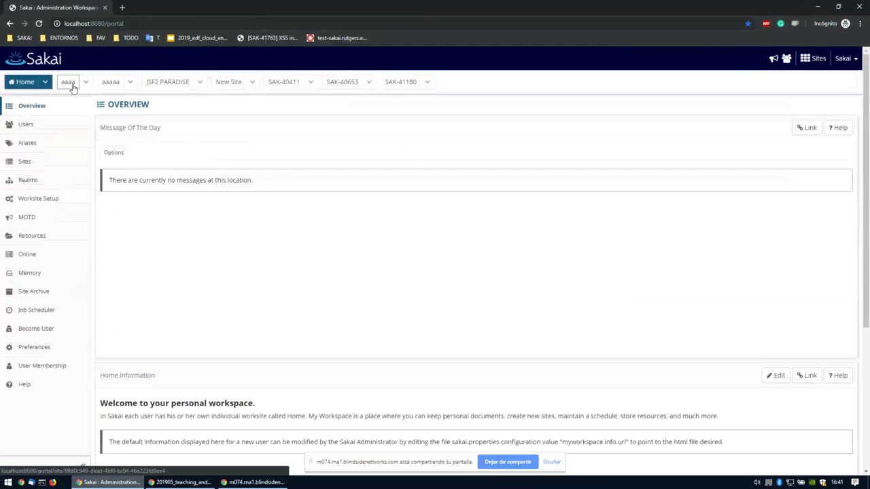
pyautogui.click(72, 83)
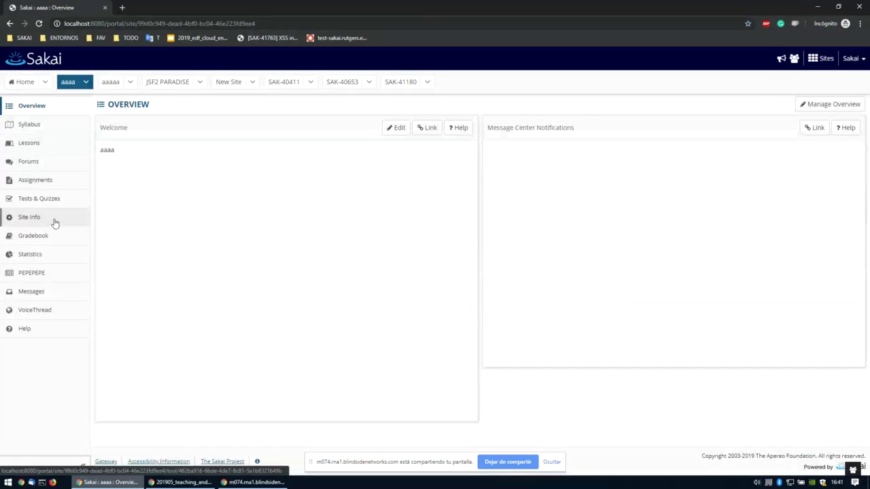
pyautogui.click(59, 181)
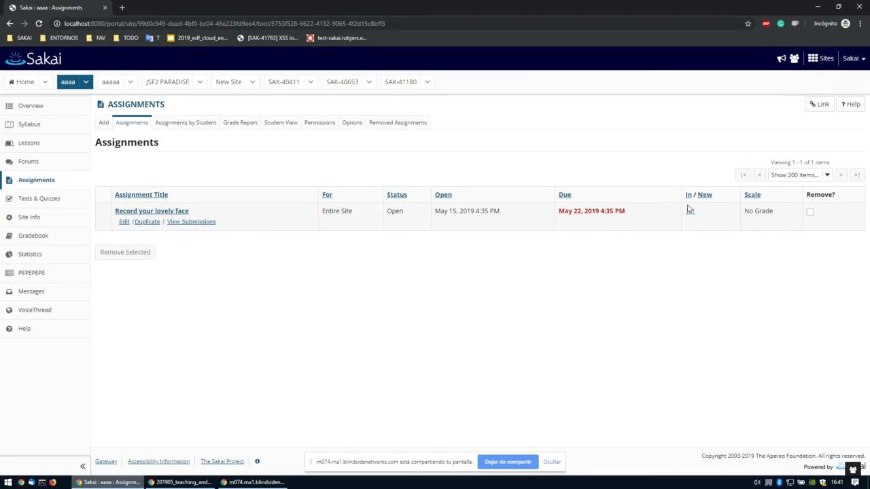
# Step: Open the 1/1 submissions for 'Record your lovely face' and the student's grading page
pyautogui.click(690, 212)
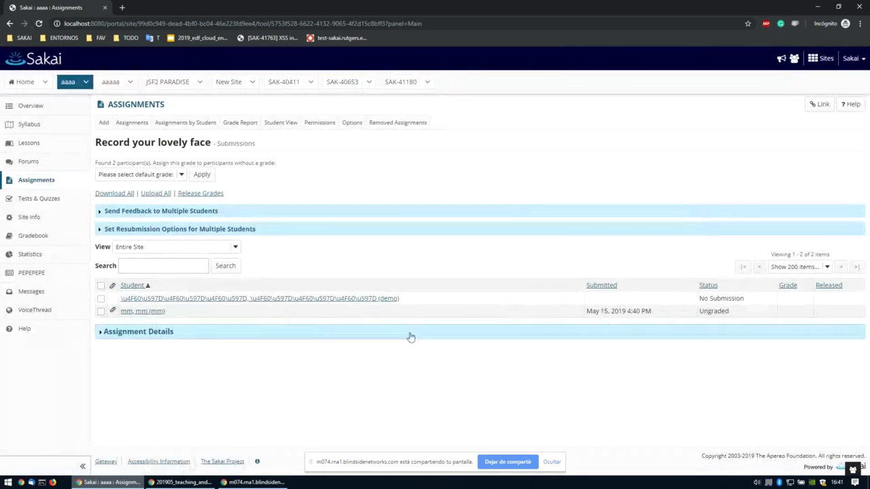
pyautogui.click(145, 313)
pyautogui.moveTo(627, 311); pyautogui.dragTo(651, 310)
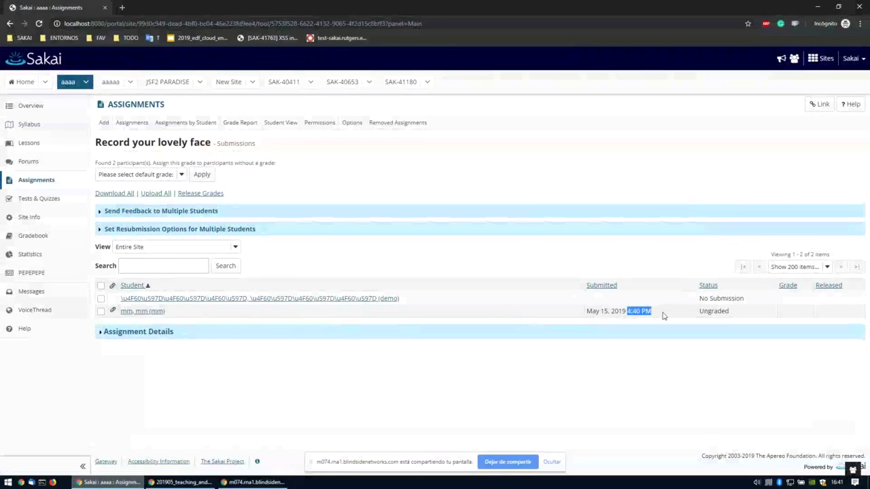
pyautogui.click(145, 312)
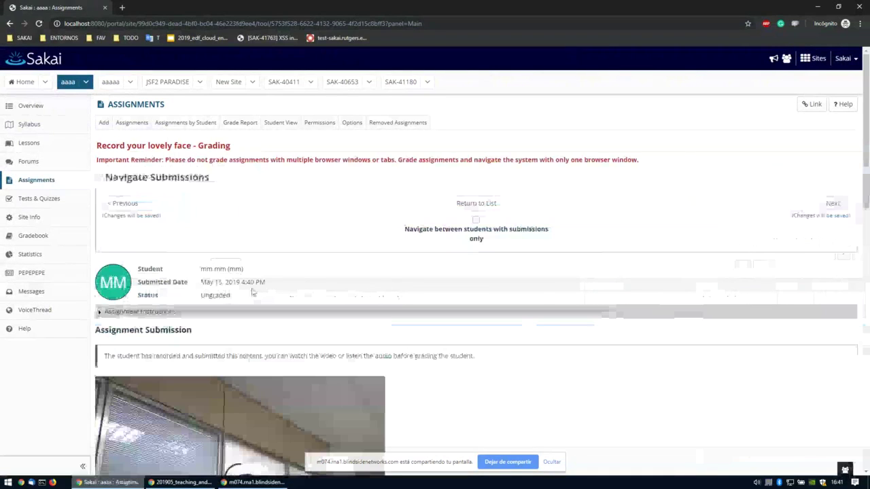
# Step: Play the student's 0:02 webcam video submission
pyautogui.scroll(-2, 255, 285)
pyautogui.scroll(-1, 255, 285)
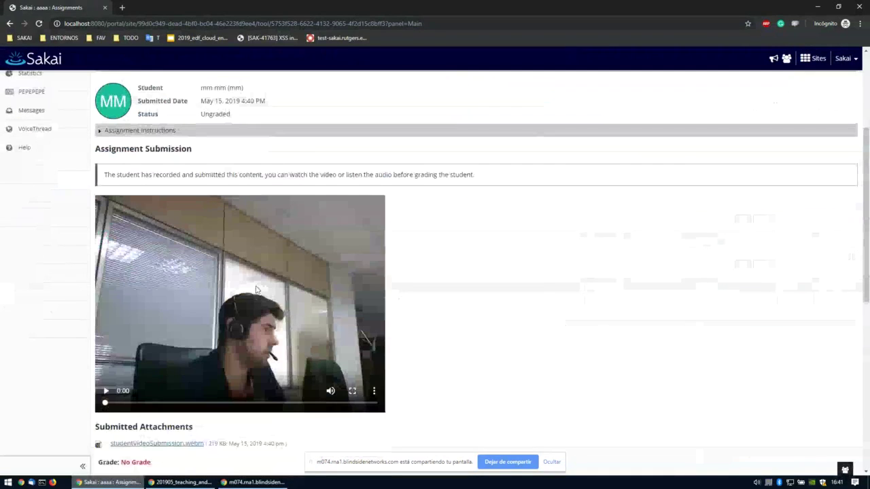
pyautogui.click(104, 391)
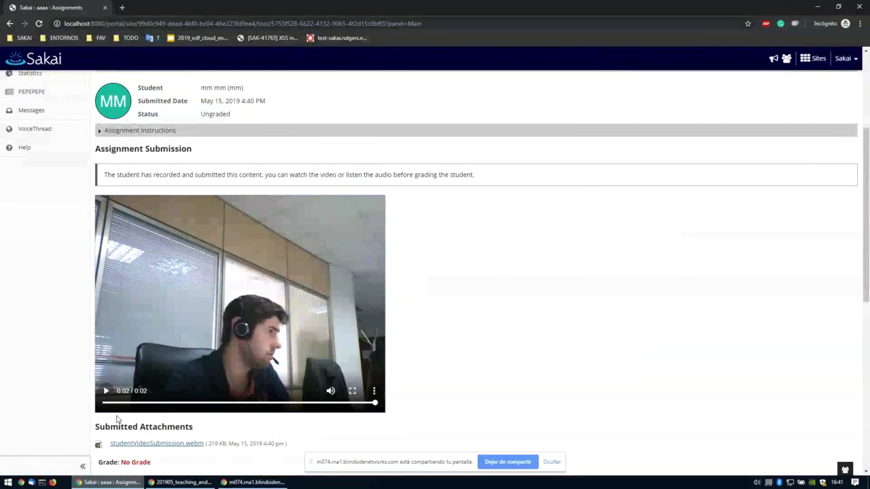
pyautogui.scroll(-3, 223, 319)
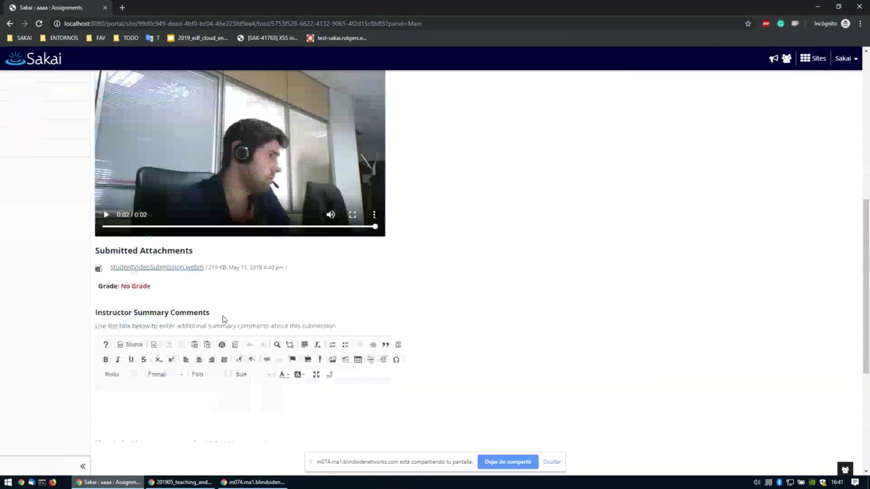
pyautogui.scroll(-2, 198, 404)
# Step: Enter the summary comment 'Very good, you don't look very tired.' and save and release it
pyautogui.click(303, 365)
pyautogui.scroll(-1, 303, 366)
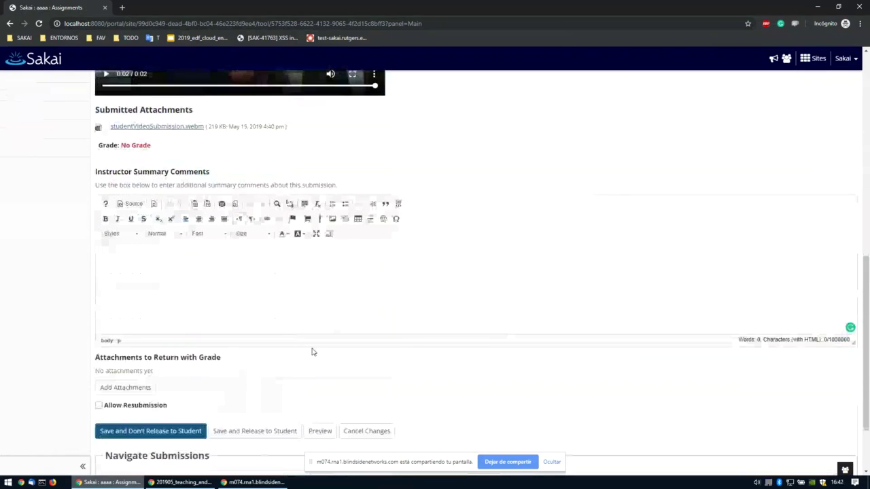
pyautogui.write("Very good, you don't fil")
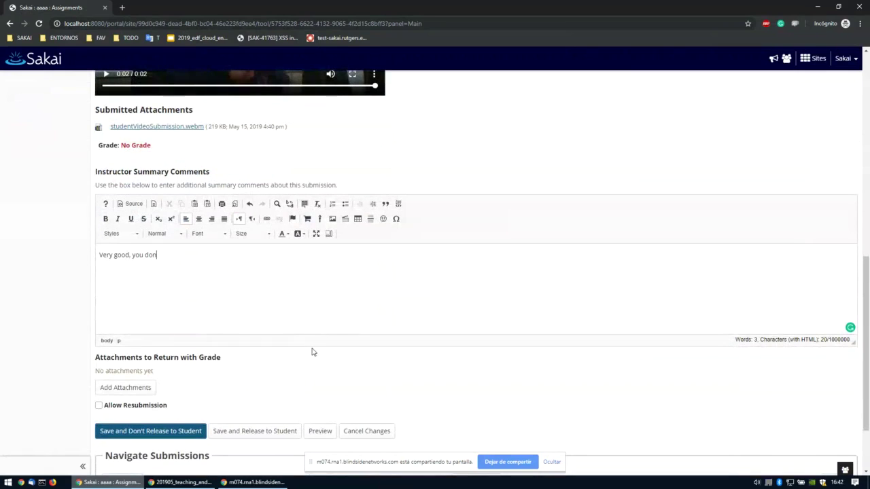
pyautogui.press('BackSpace')
pyautogui.press('BackSpace')
pyautogui.press('BackSpace')
pyautogui.write('look very tired.')
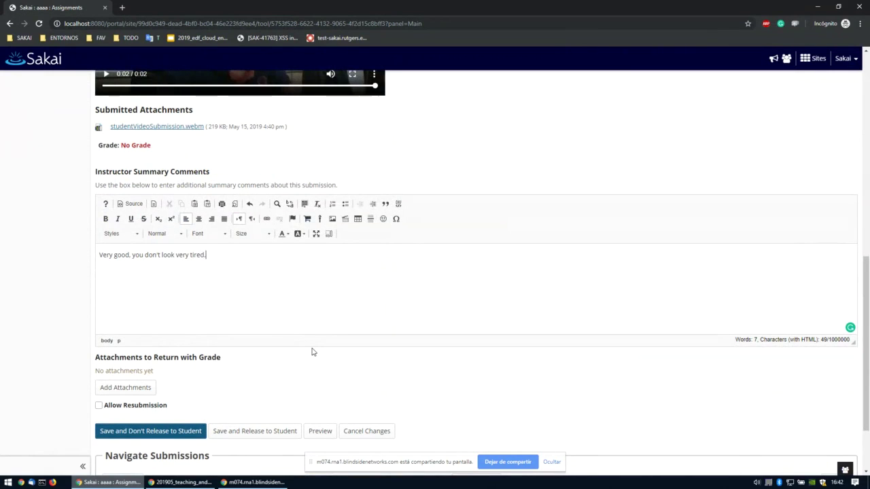
pyautogui.click(242, 433)
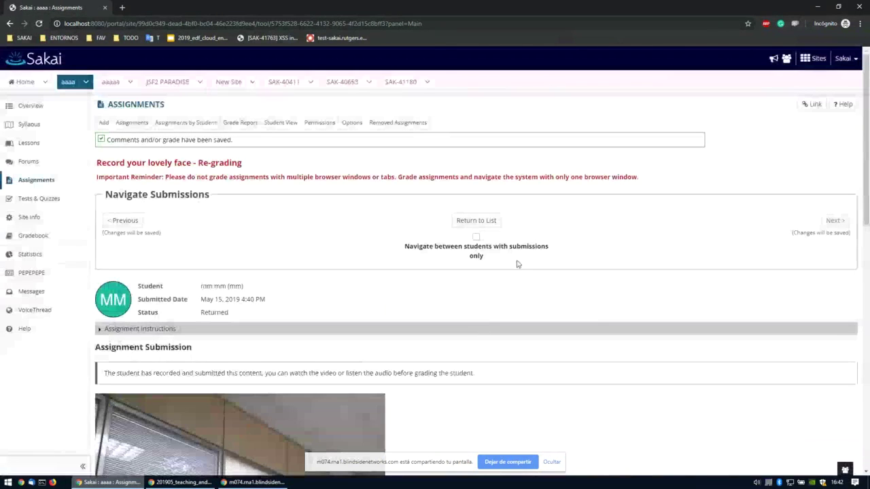
# Step: Reopen the student's grading page and enable one resubmission until 05/23/2019 04:35 pm
pyautogui.click(477, 220)
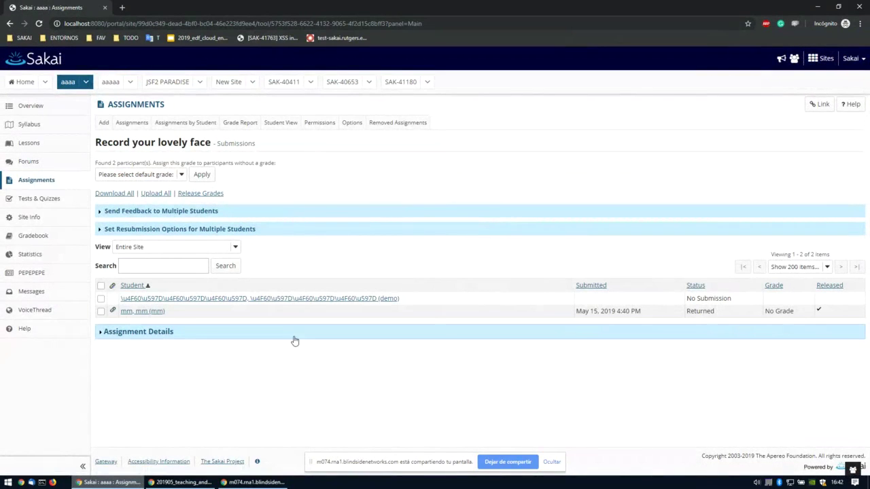
pyautogui.click(142, 311)
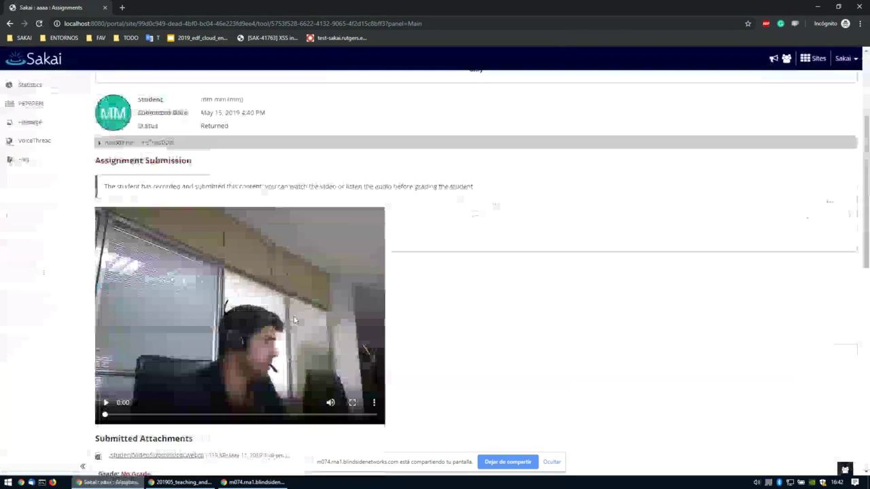
pyautogui.scroll(-5, 294, 320)
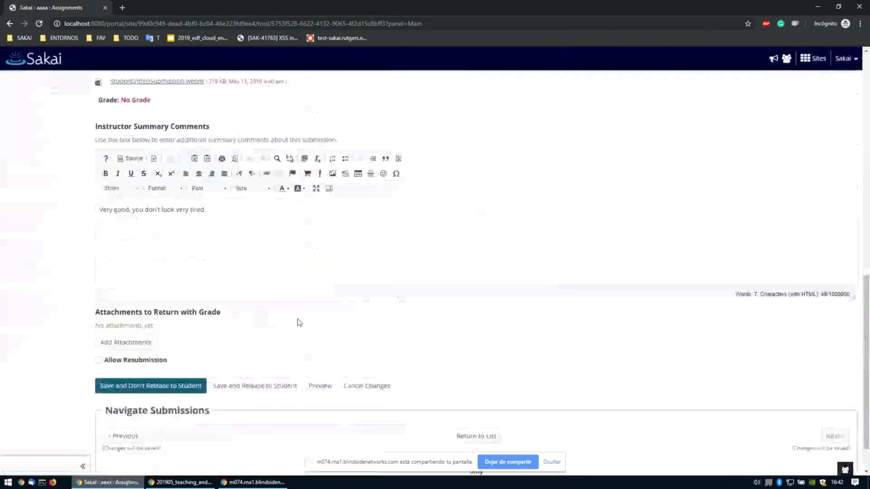
pyautogui.click(149, 360)
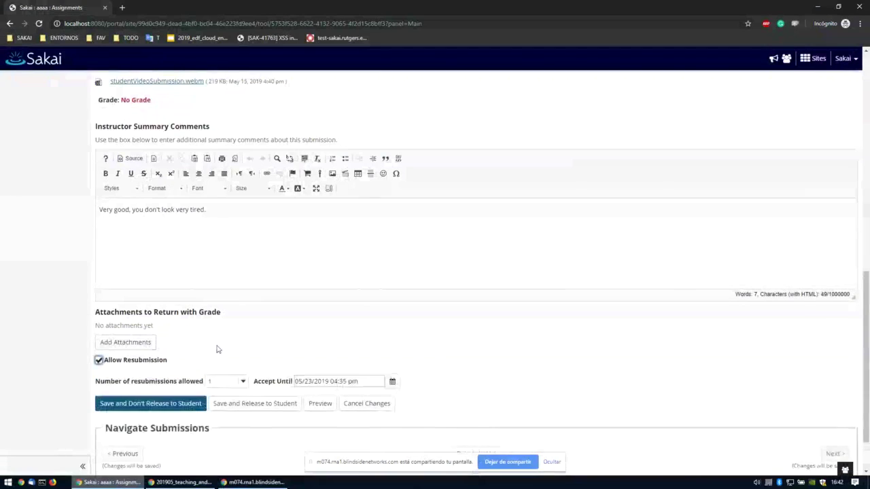
pyautogui.scroll(-1, 217, 350)
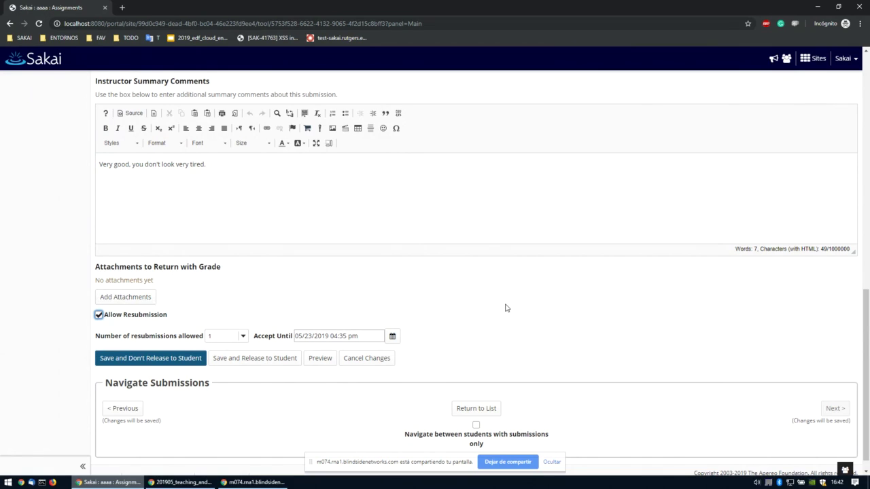
pyautogui.click(180, 482)
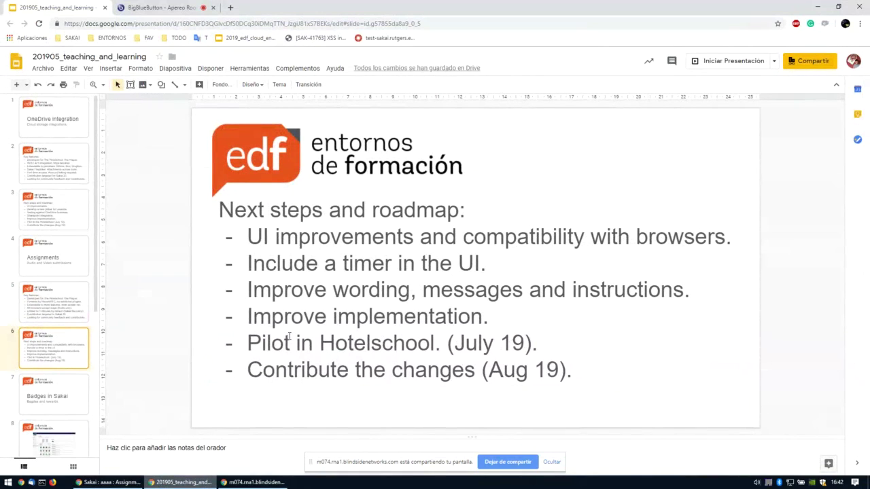
pyautogui.click(109, 482)
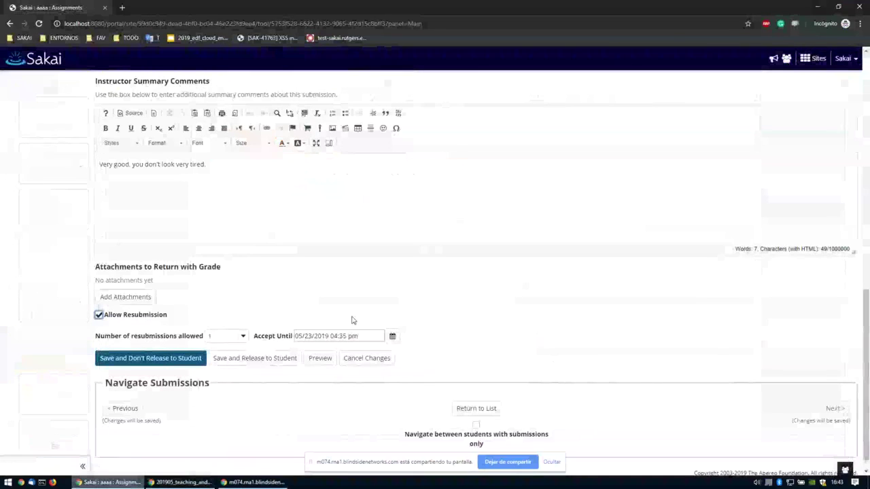
# Step: Log out of the administrator account and sign back in as the student
pyautogui.scroll(4, 847, 132)
pyautogui.click(843, 58)
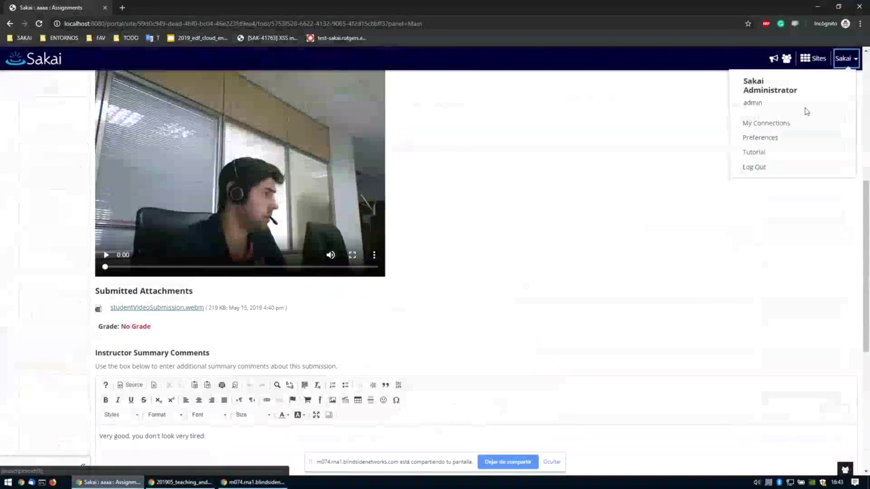
pyautogui.click(753, 168)
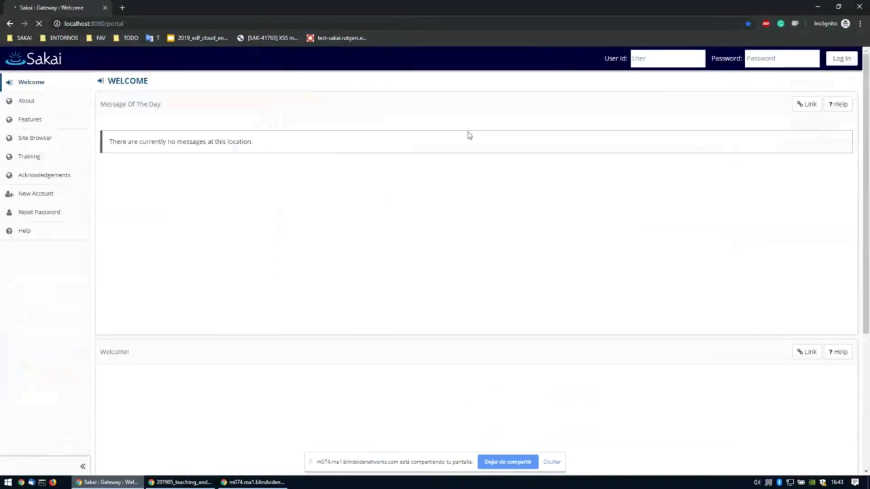
pyautogui.click(674, 60)
pyautogui.press('Tab')
pyautogui.click(841, 58)
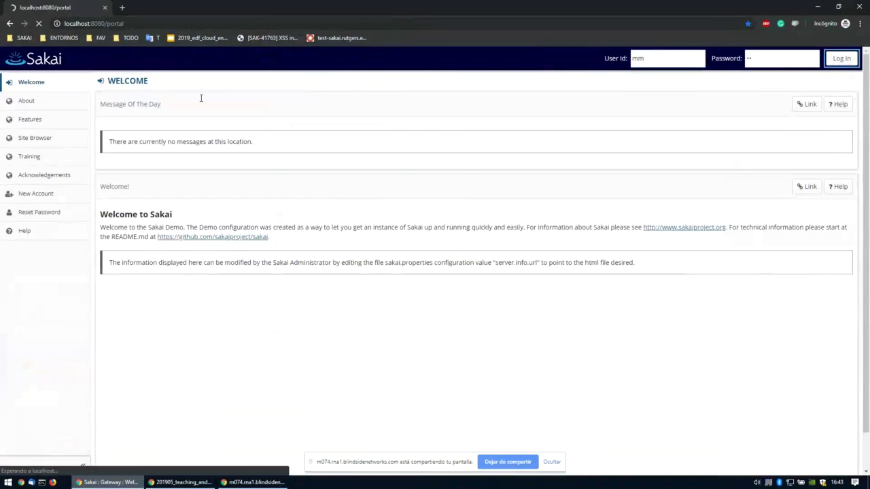
# Step: View the returned 'Record your lovely face' submission in the aaaa site, then return to the list
pyautogui.click(314, 83)
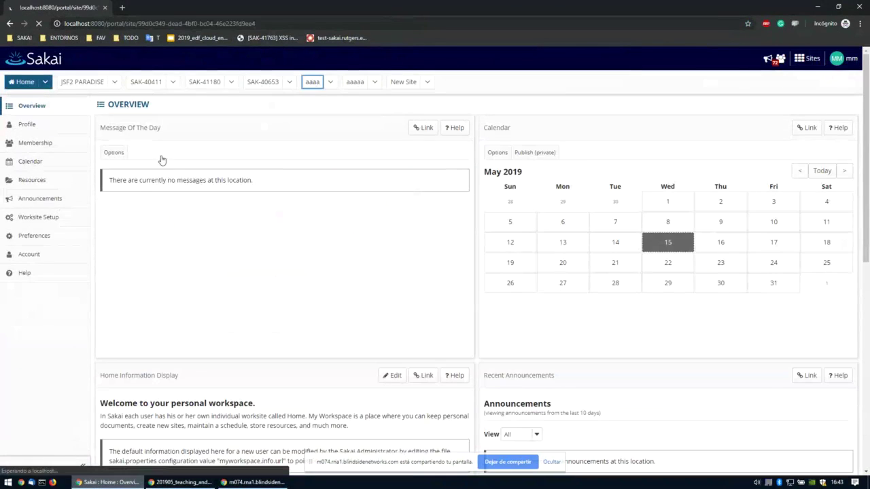
pyautogui.click(35, 181)
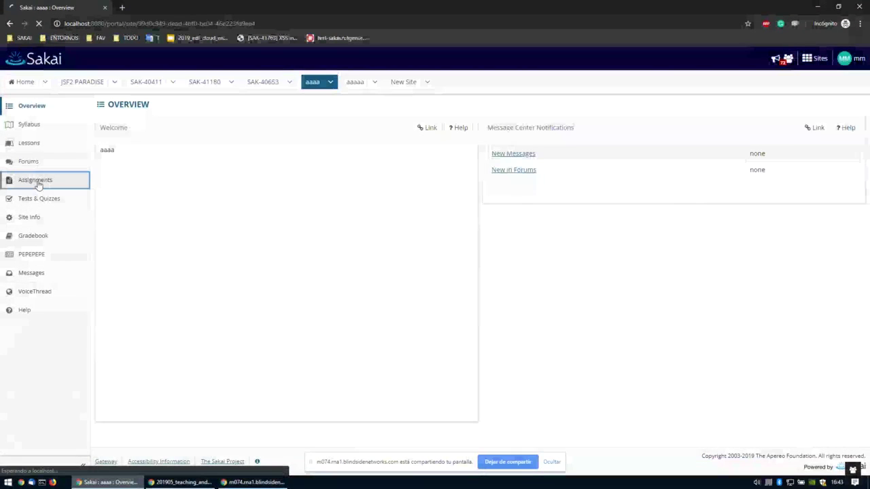
pyautogui.click(170, 205)
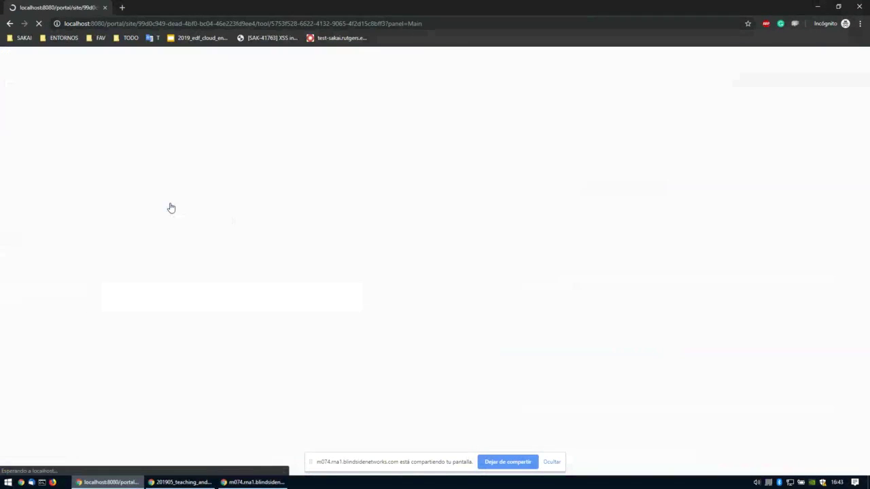
pyautogui.click(116, 393)
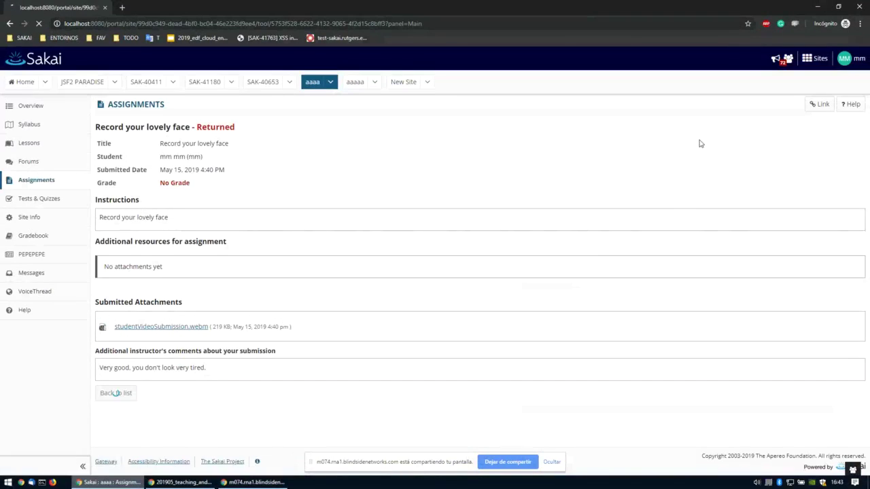
# Step: Log out of the student account and pick the saved admin user id at login
pyautogui.click(849, 59)
pyautogui.click(760, 190)
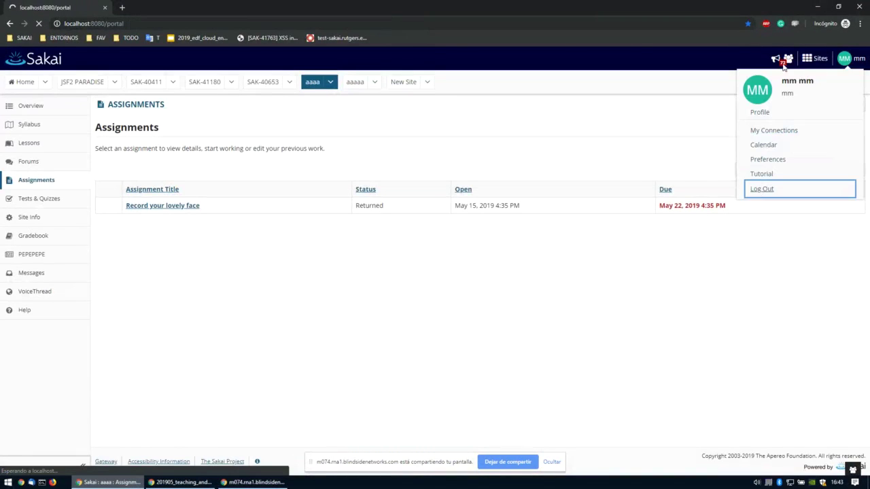
pyautogui.click(667, 58)
pyautogui.write('a')
pyautogui.press('Down')
pyautogui.press('Return')
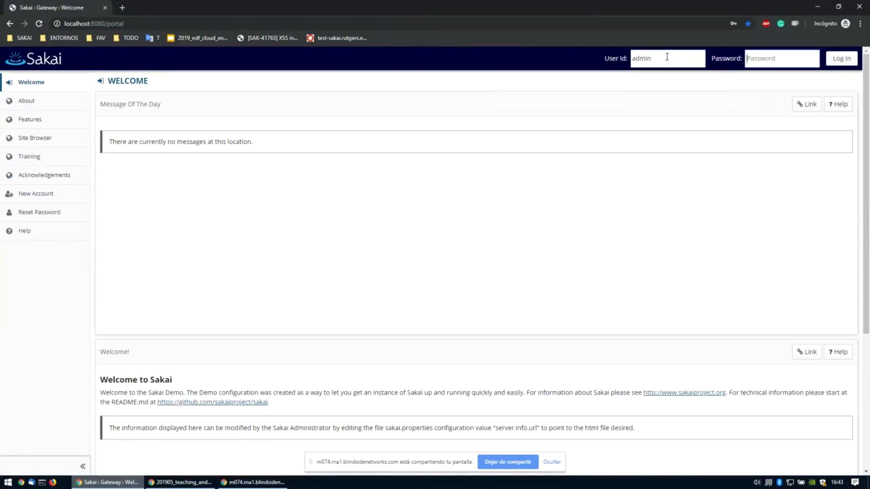
# Step: Log in as administrator, open the aaaa site and enter 'jtlfjs kj' for a new assignment
pyautogui.press('Return')
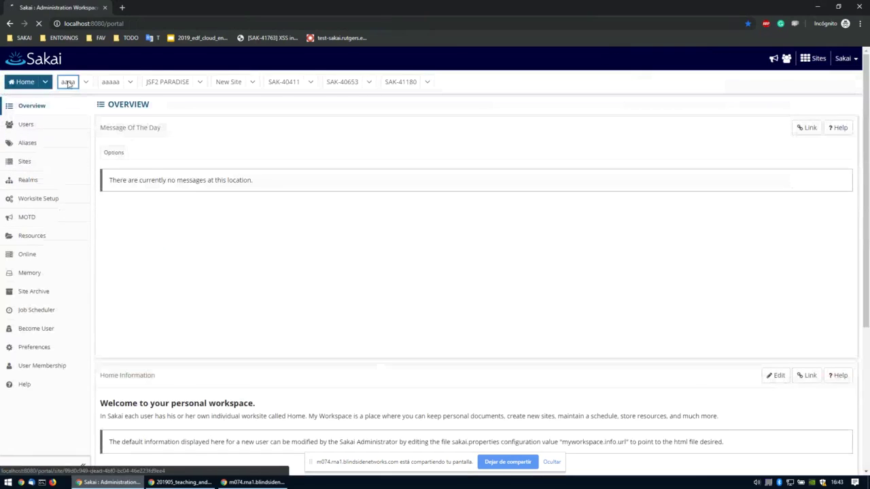
pyautogui.click(68, 82)
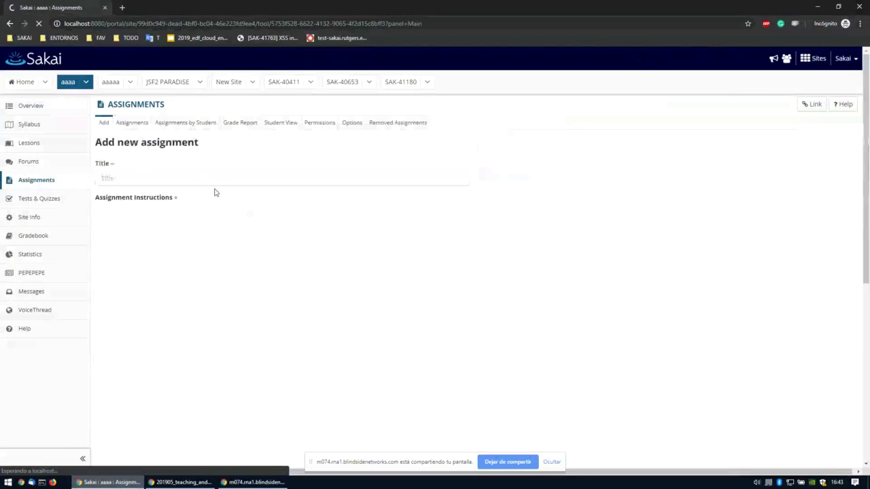
pyautogui.write('jtlfjs kj')
pyautogui.scroll(-2, 208, 286)
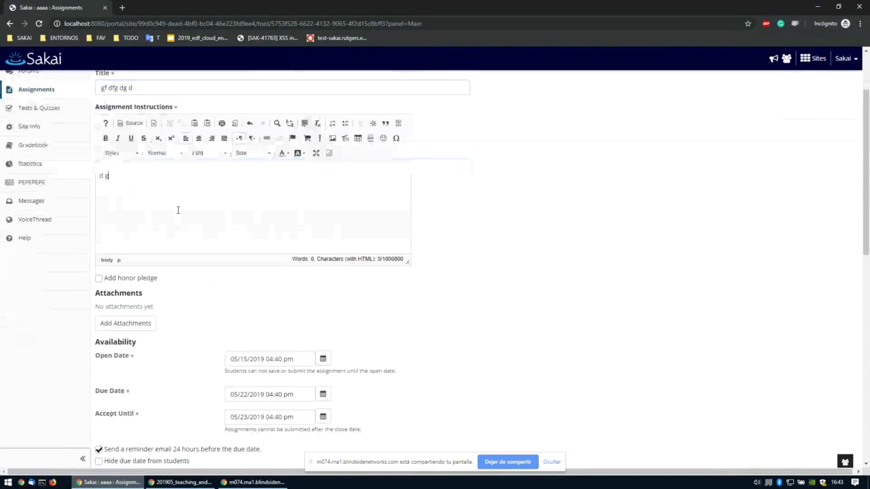
pyautogui.scroll(-3, 225, 287)
pyautogui.scroll(-2, 226, 287)
# Step: Set the submission type to Audio and Video Submission, post the assignment, and log out
pyautogui.click(272, 260)
pyautogui.click(260, 311)
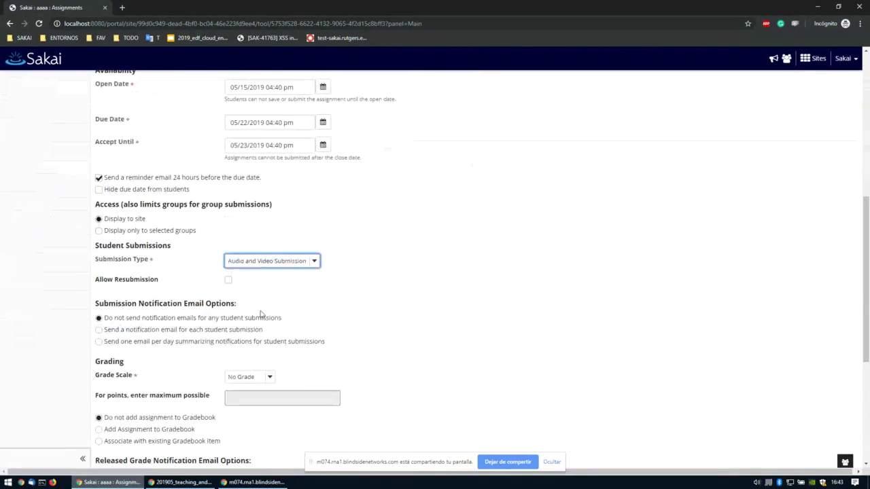
pyautogui.scroll(-3, 245, 309)
pyautogui.click(110, 428)
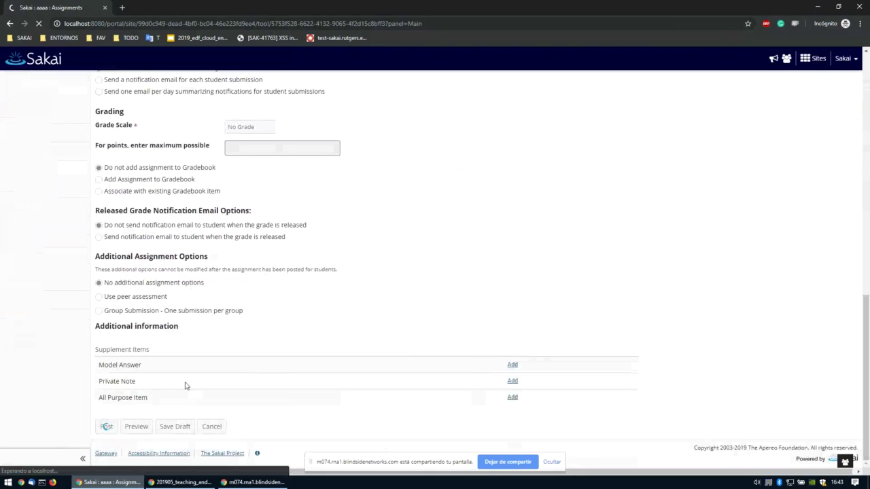
pyautogui.click(851, 59)
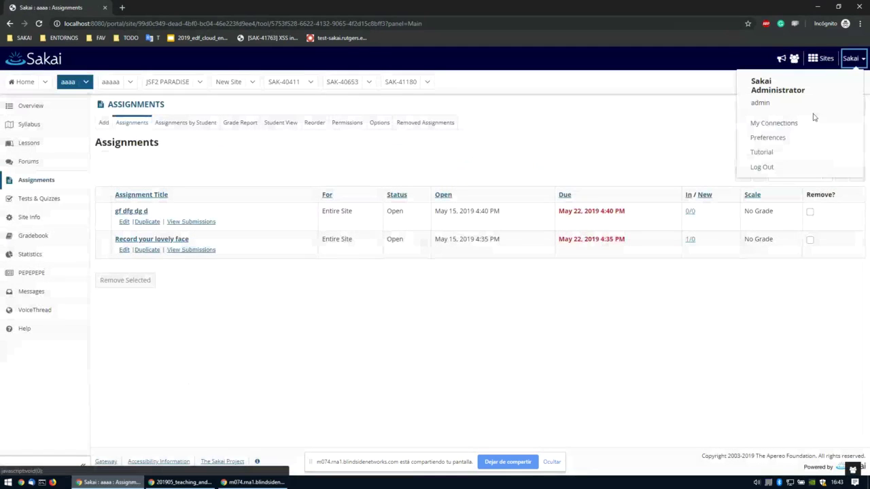
pyautogui.click(665, 59)
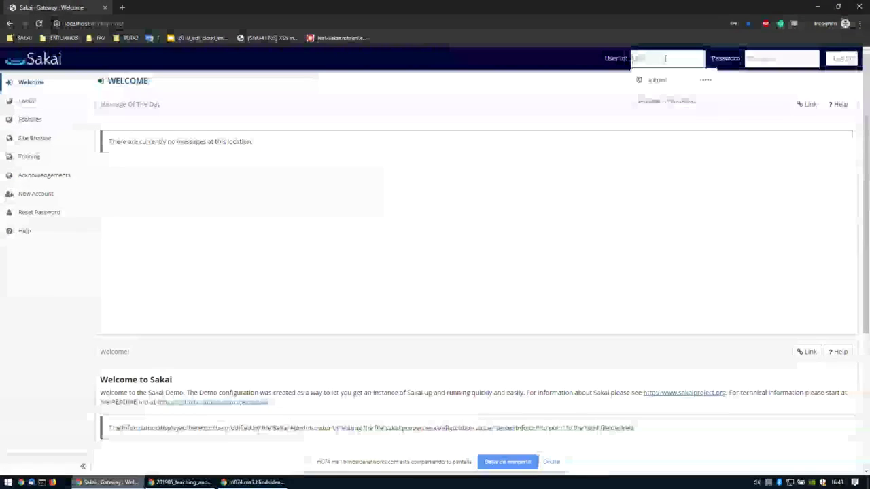
# Step: Log in as the student, open the new aaaa assignment and record a short webcam video
pyautogui.press('Return')
pyautogui.press('Return')
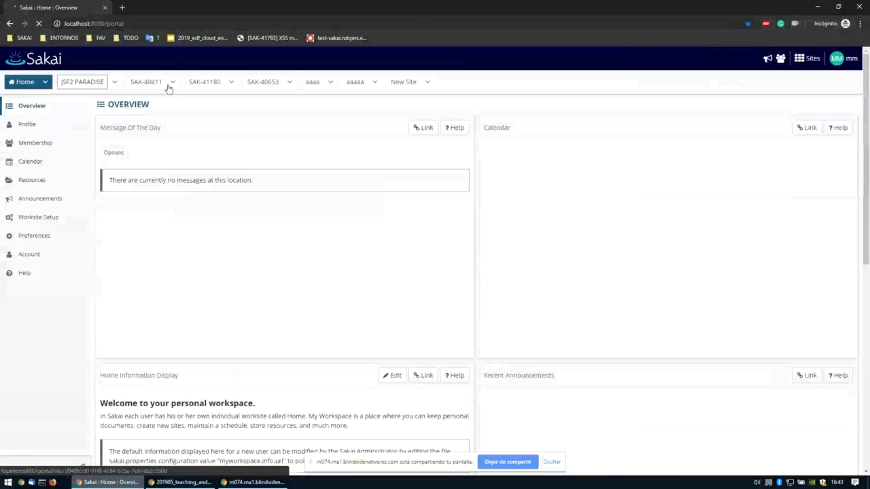
pyautogui.click(312, 82)
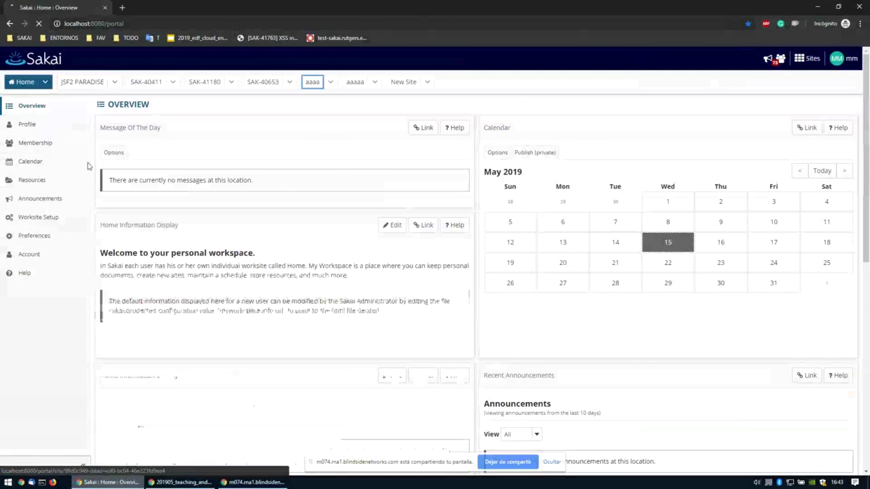
pyautogui.click(37, 180)
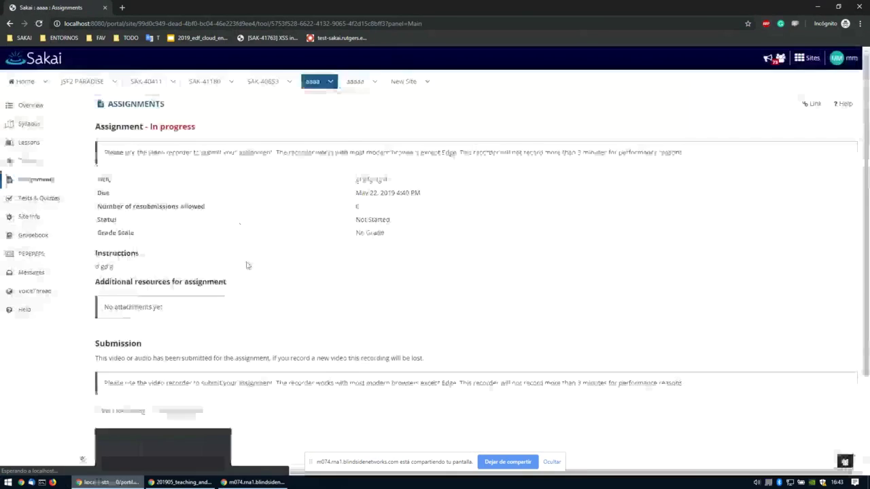
pyautogui.scroll(-2, 119, 310)
pyautogui.click(120, 301)
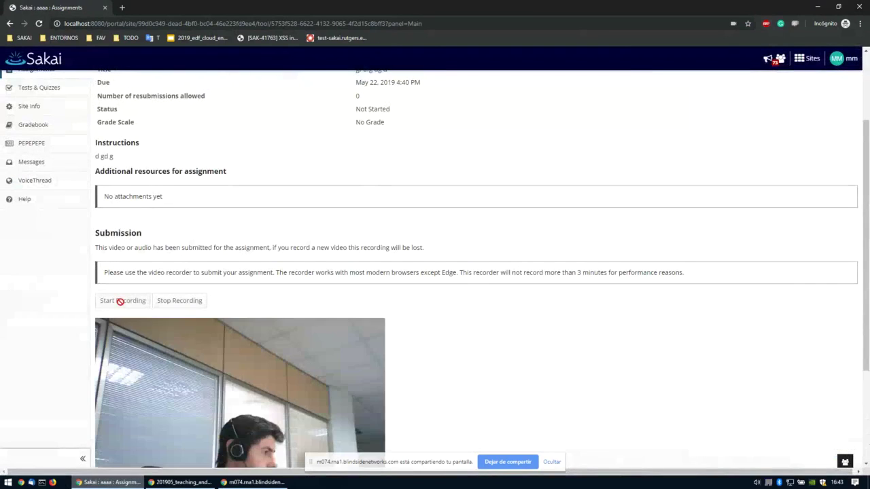
pyautogui.scroll(-2, 235, 254)
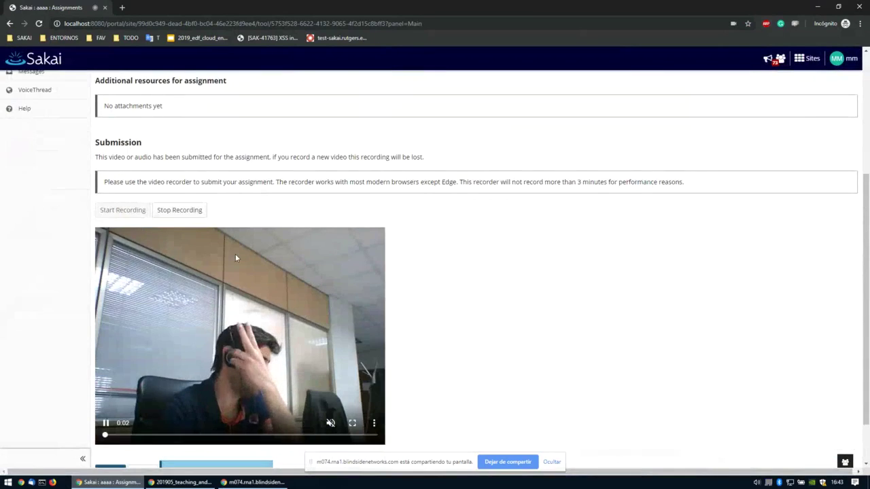
pyautogui.click(194, 210)
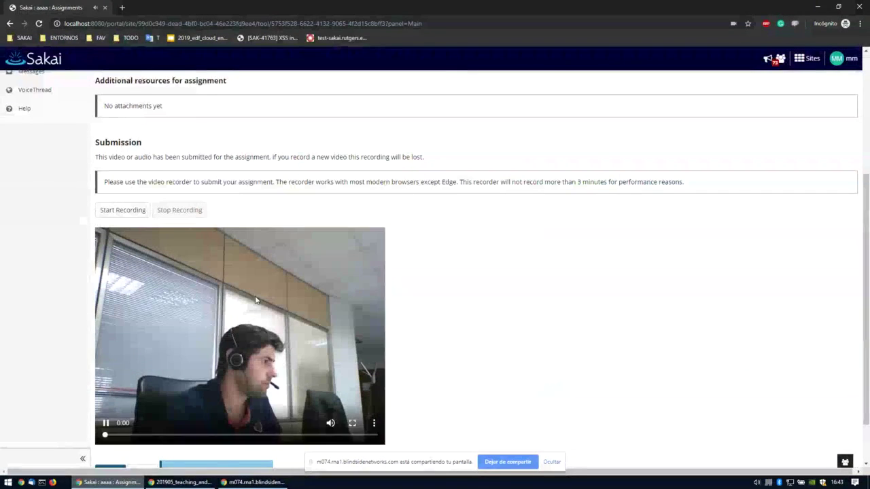
# Step: Replay the recorded clip full screen to the end, then exit full screen
pyautogui.scroll(-2, 196, 357)
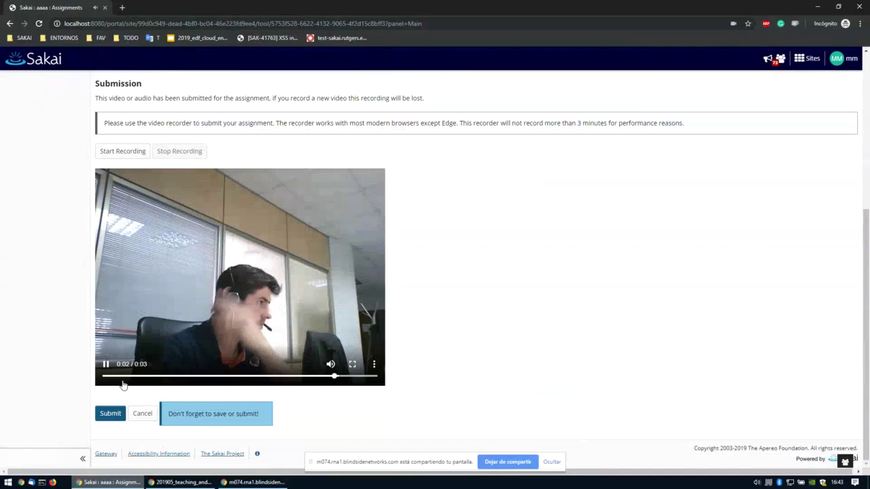
pyautogui.click(109, 376)
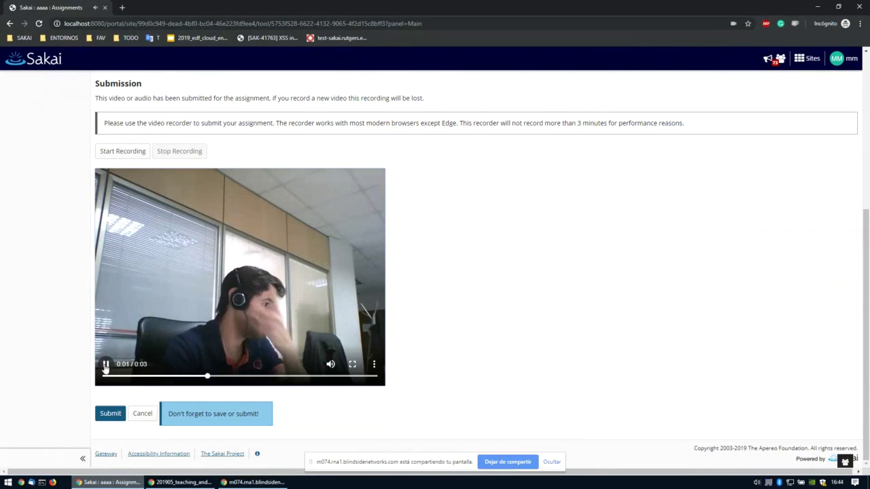
pyautogui.click(352, 365)
pyautogui.click(23, 464)
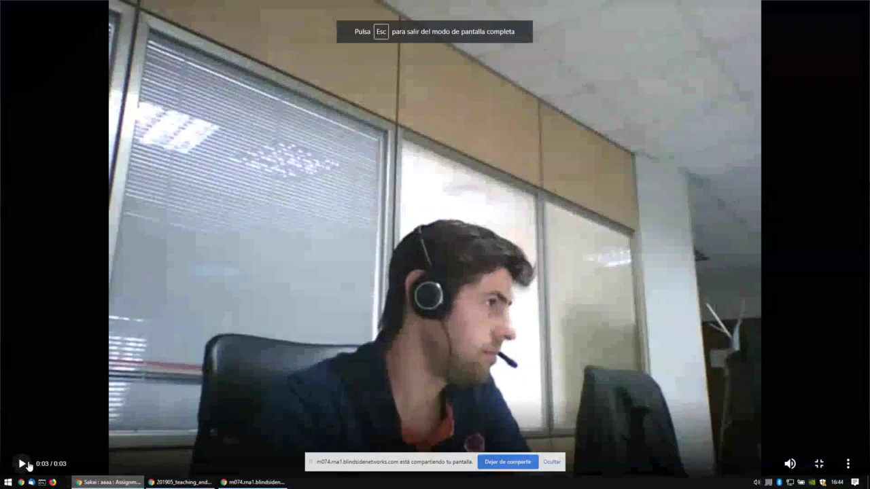
pyautogui.click(819, 465)
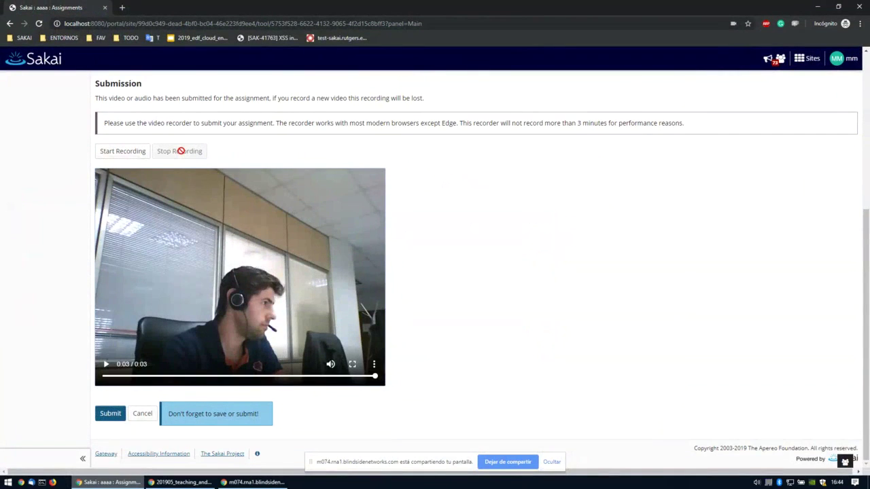
# Step: Record a second webcam clip, play and pause it, then switch to the Google Slides presentation
pyautogui.click(121, 152)
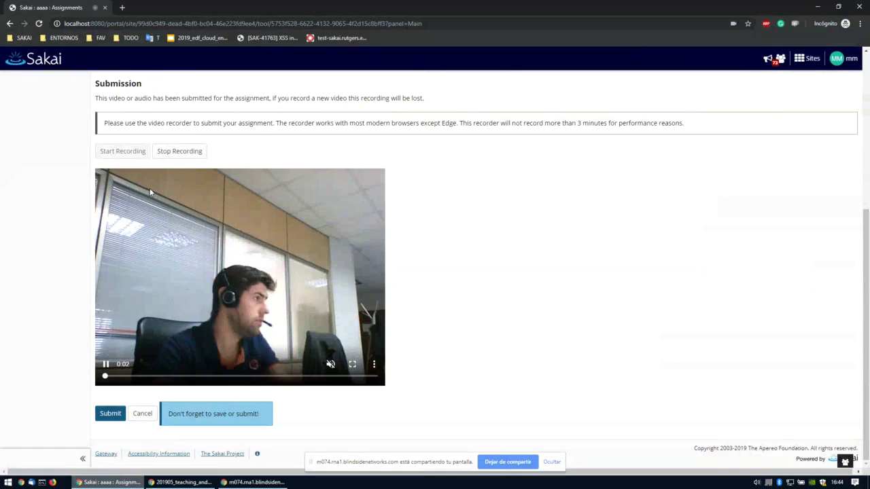
pyautogui.click(187, 150)
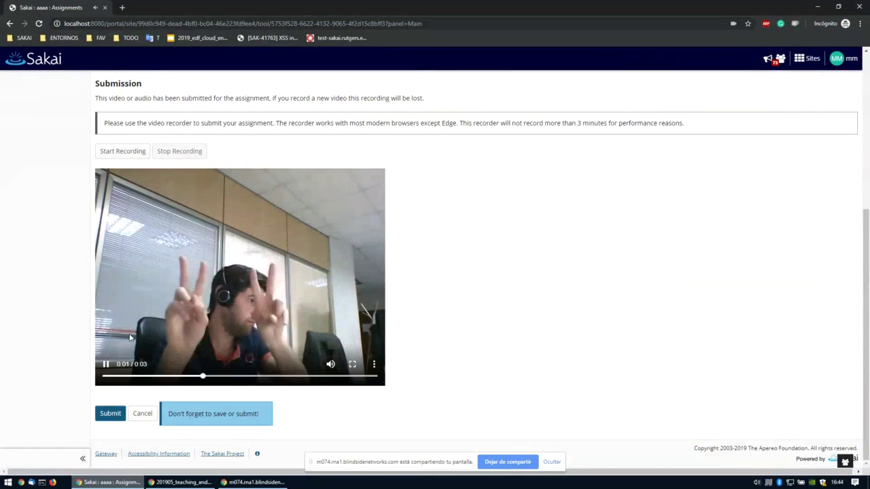
pyautogui.click(106, 365)
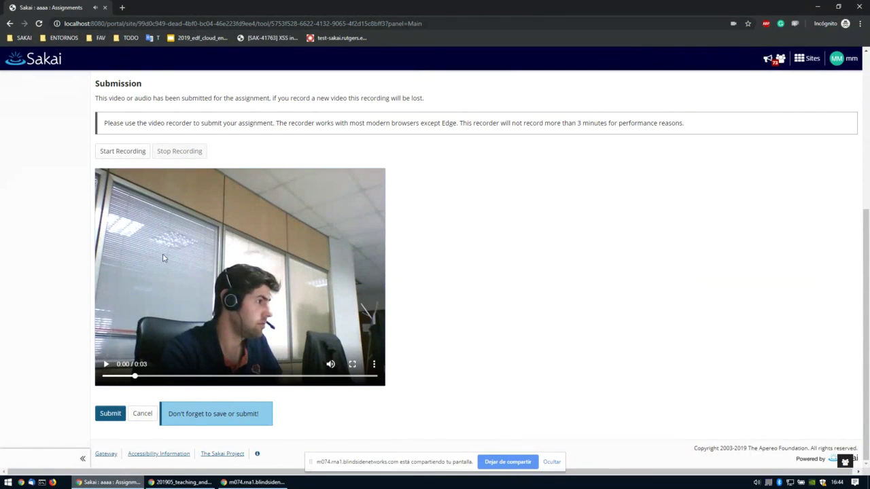
pyautogui.click(106, 365)
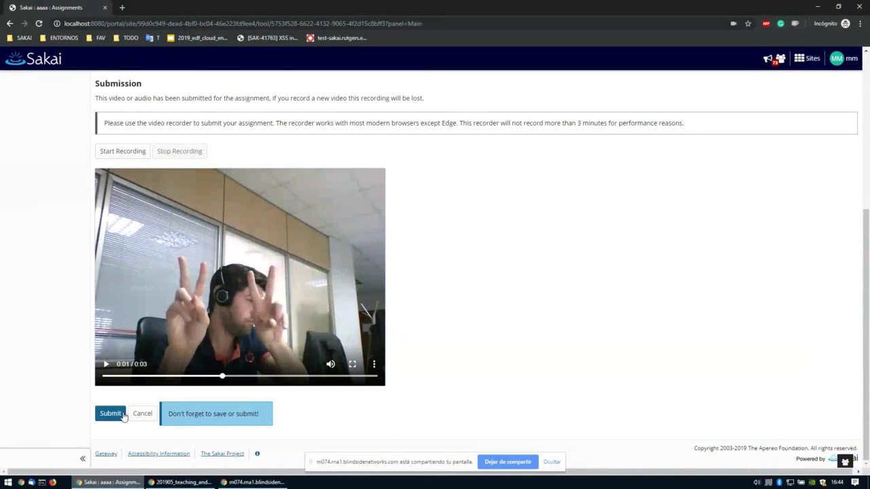
pyautogui.click(185, 482)
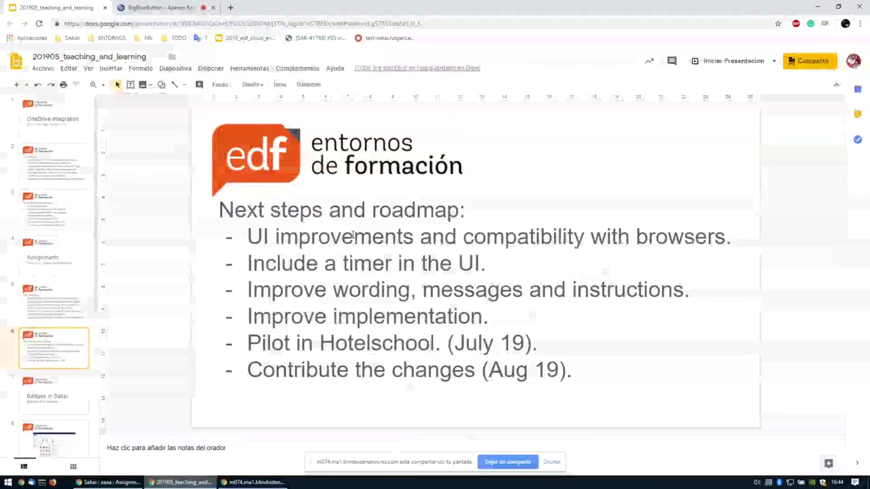
# Step: Back in Sakai, log out of the student account and log in as admin
pyautogui.click(125, 482)
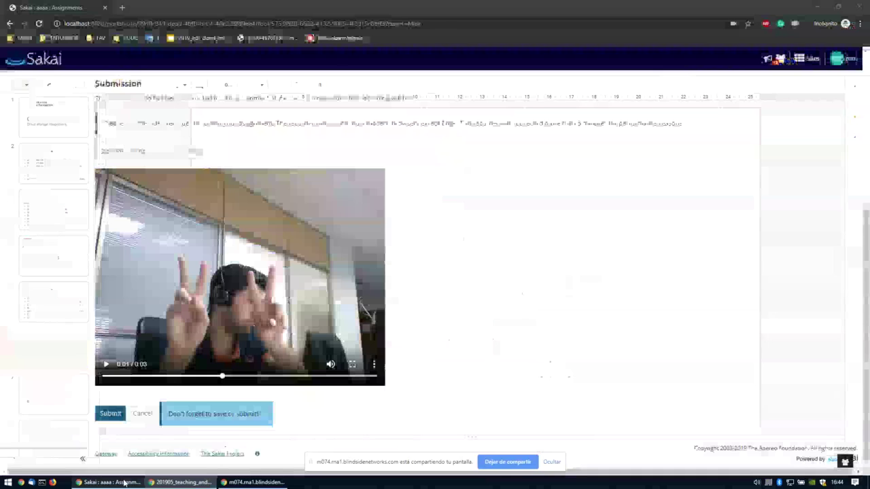
pyautogui.click(753, 188)
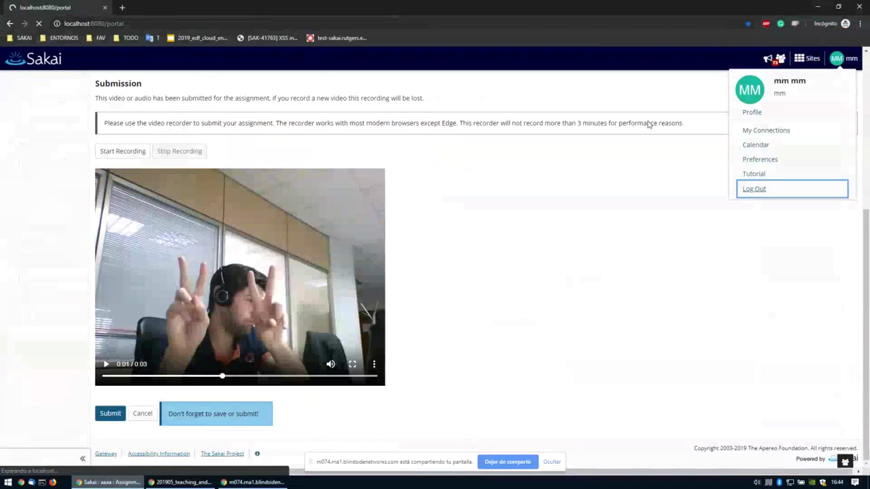
pyautogui.click(697, 63)
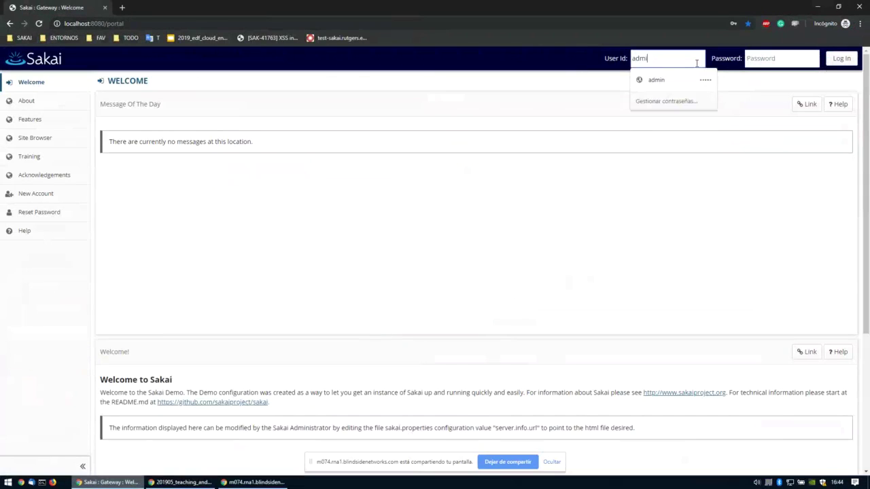
pyautogui.press('Tab')
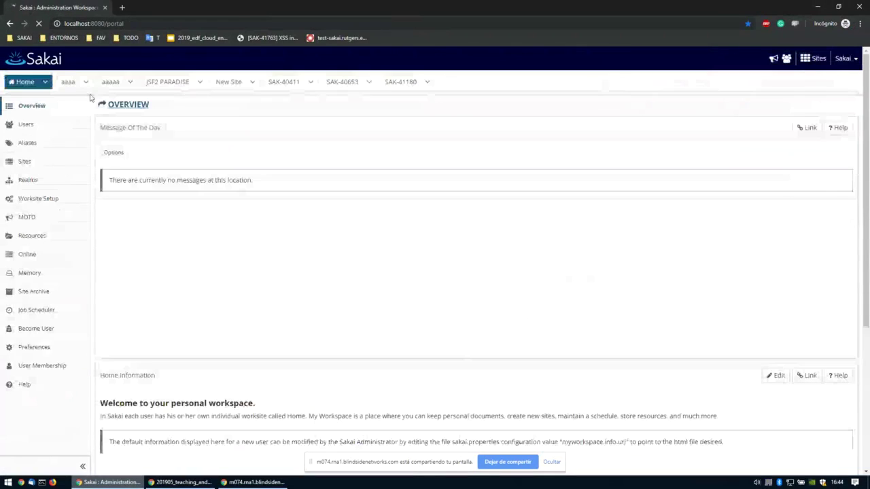
# Step: Open aaaa's assignments, then the Record your lovely face submissions and the student's grading page
pyautogui.click(68, 82)
pyautogui.click(49, 178)
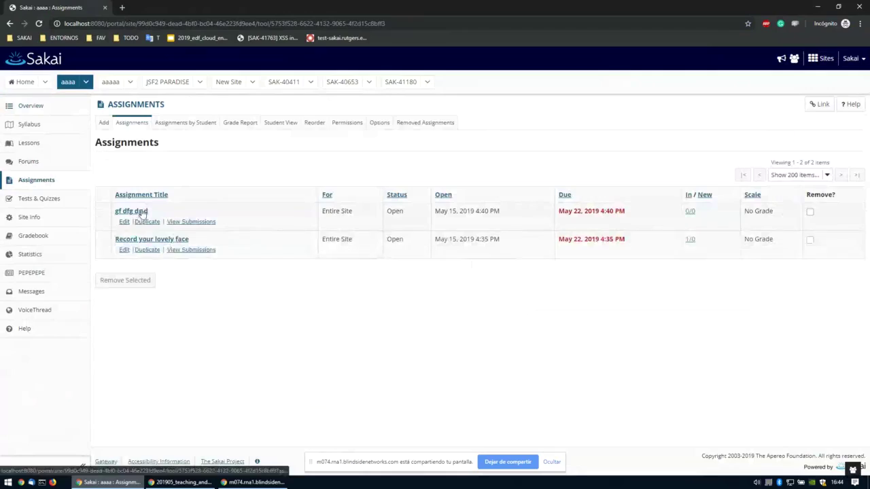
pyautogui.click(140, 212)
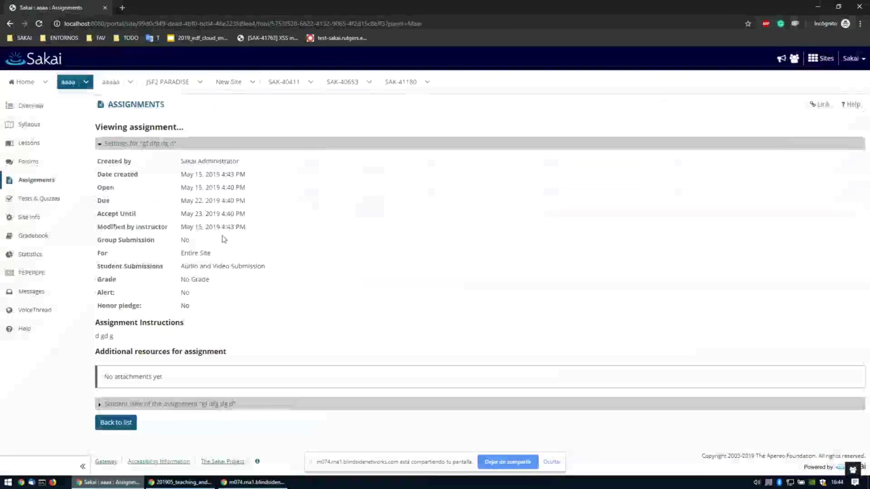
pyautogui.click(122, 423)
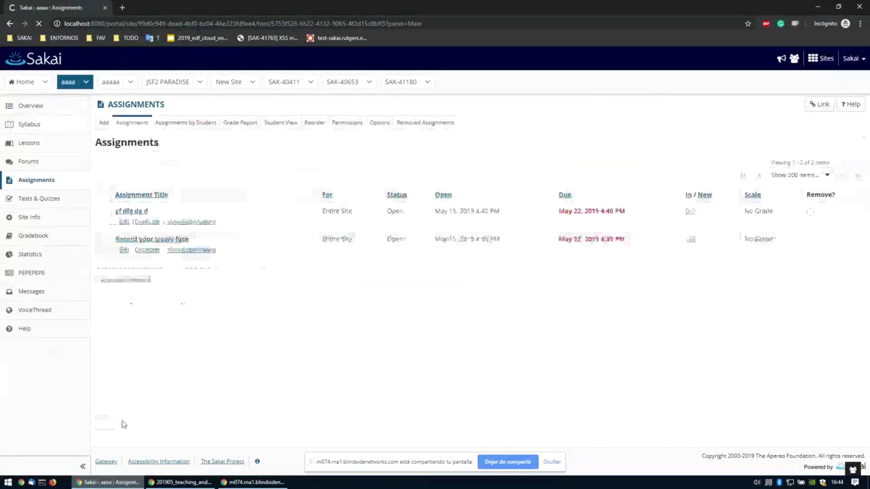
pyautogui.click(690, 212)
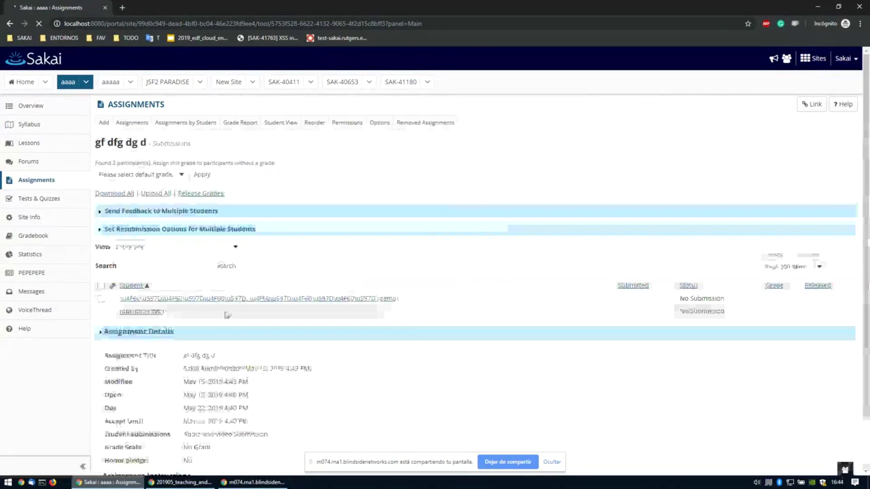
pyautogui.click(136, 105)
pyautogui.click(690, 239)
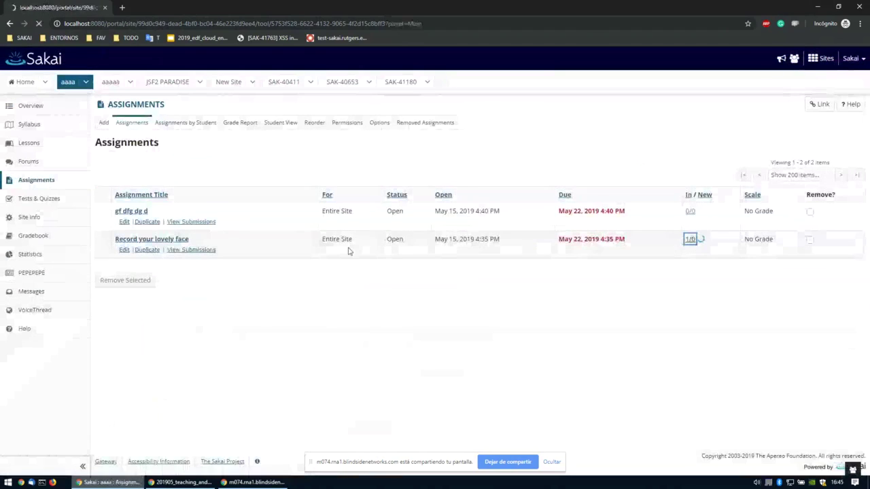
pyautogui.click(155, 311)
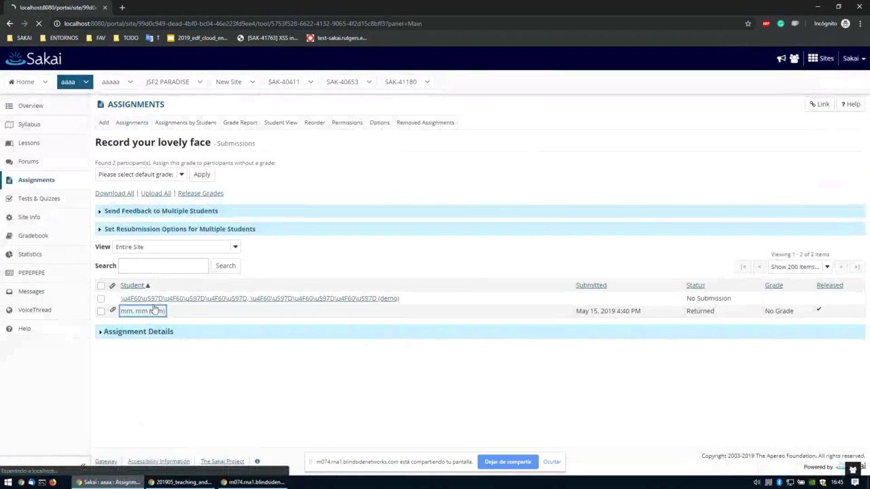
# Step: Download studentVideoSubmission.webm and show it in its folder
pyautogui.scroll(-2, 207, 263)
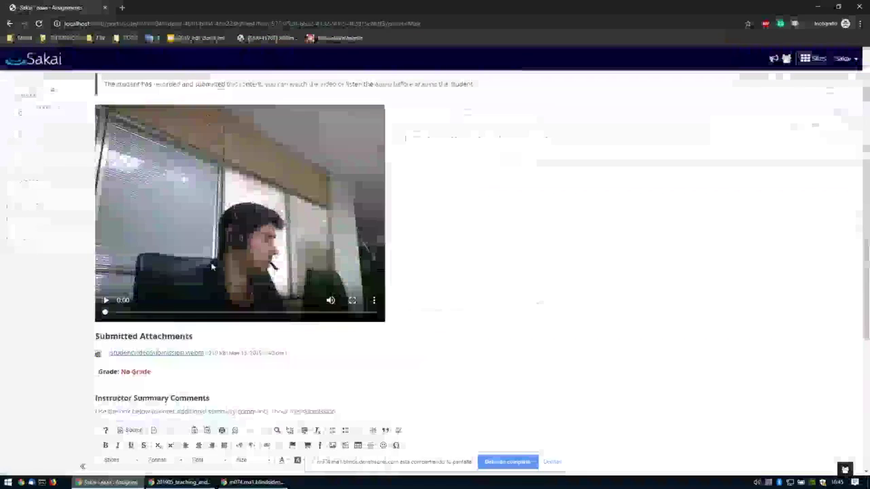
pyautogui.click(167, 356)
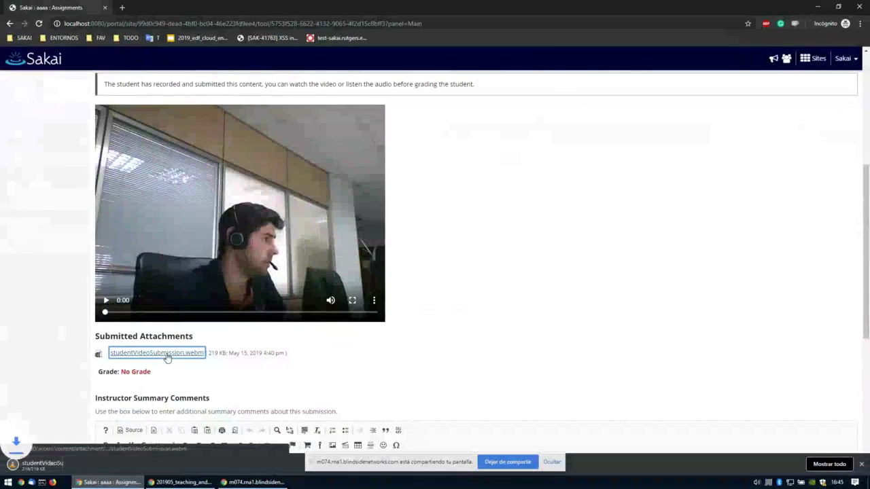
pyautogui.click(96, 467)
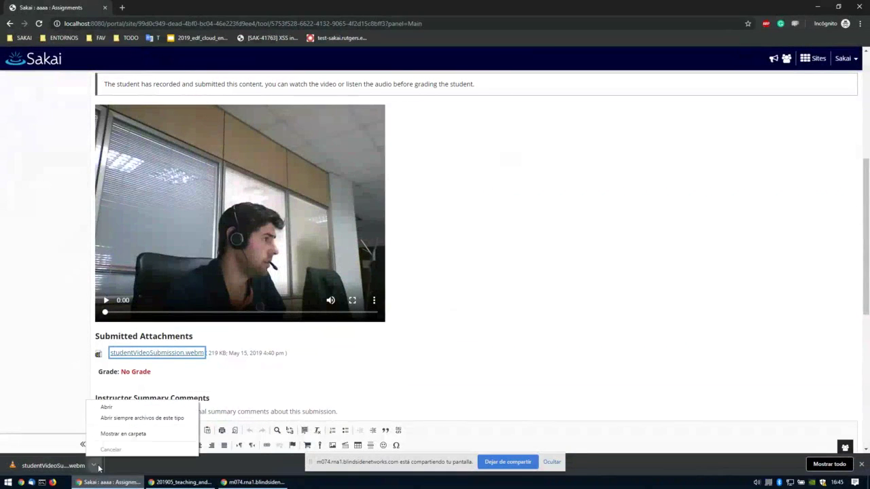
pyautogui.click(119, 435)
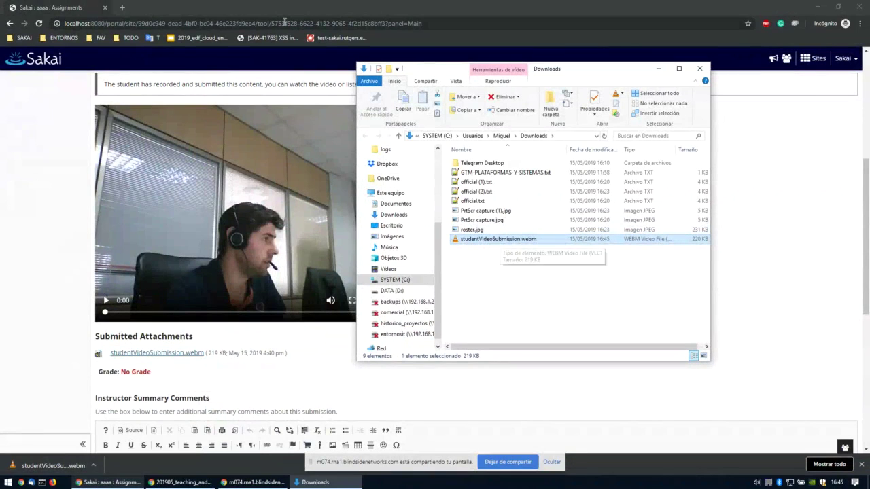
# Step: Play the downloaded video in a new browser tab, close it, and switch to Google Slides
pyautogui.click(121, 7)
pyautogui.hotkey('alt', 'Tab')
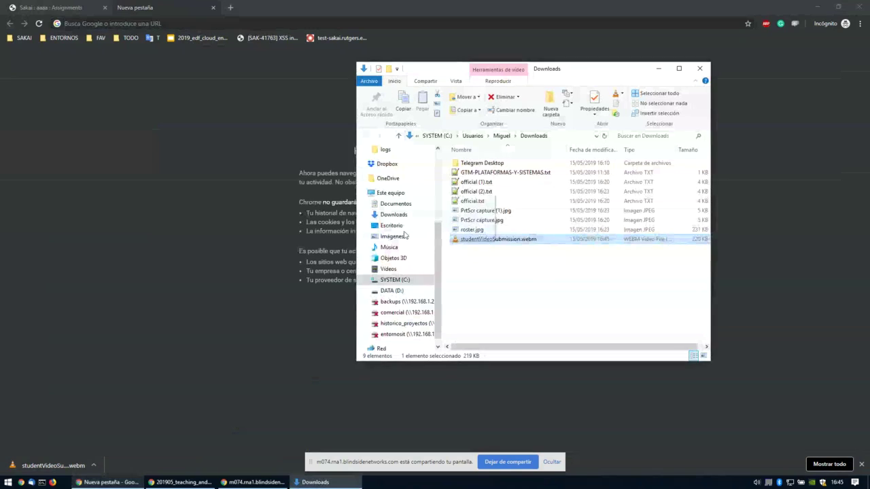
pyautogui.moveTo(403, 234); pyautogui.dragTo(189, 188)
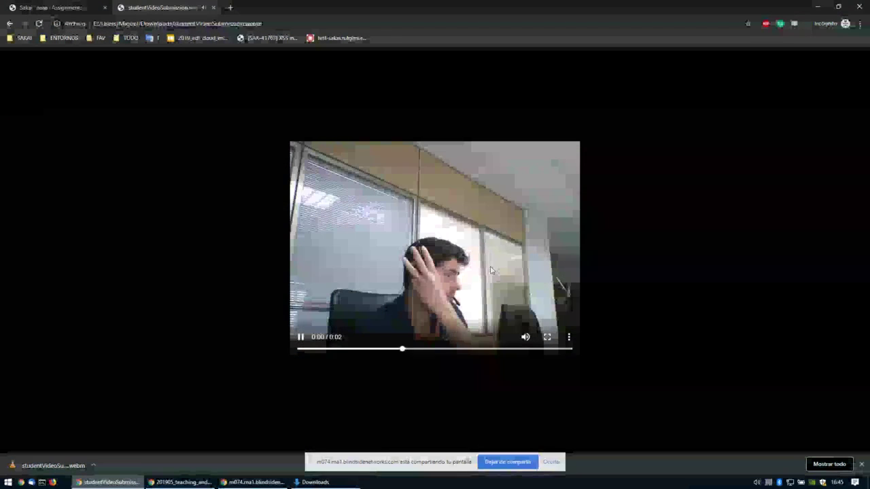
pyautogui.hotkey('ctrl', 'w')
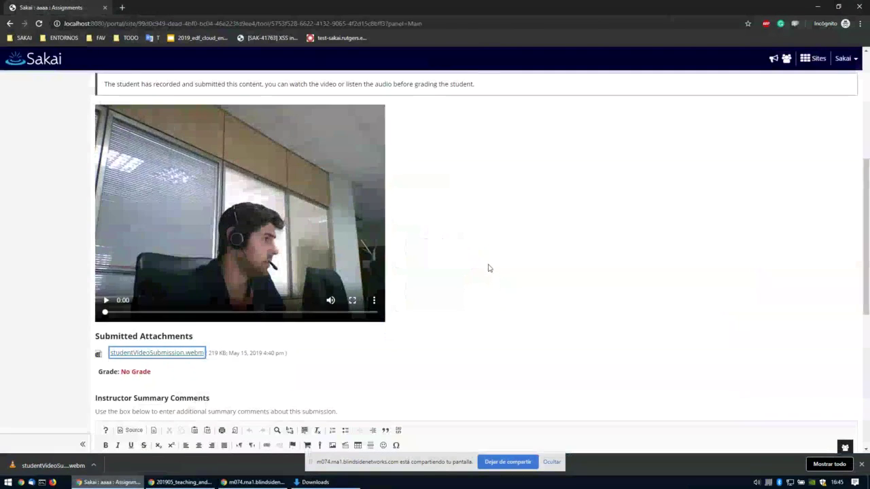
pyautogui.moveTo(185, 487)
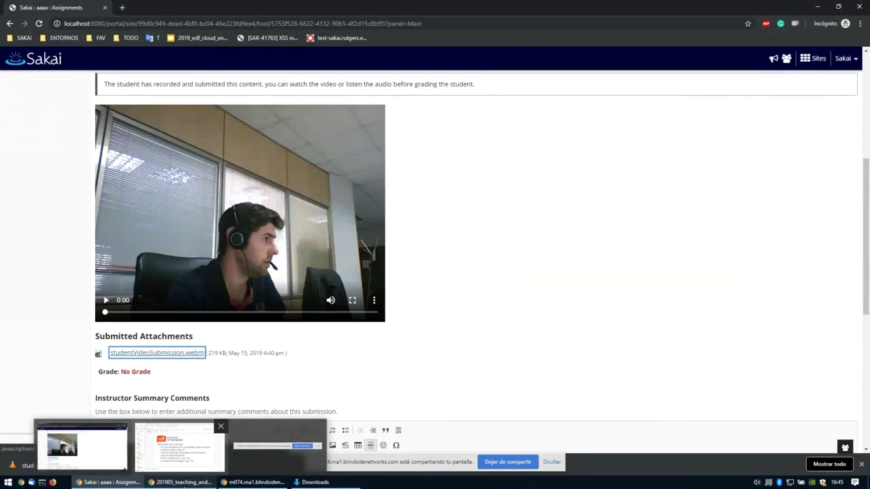
pyautogui.click(185, 486)
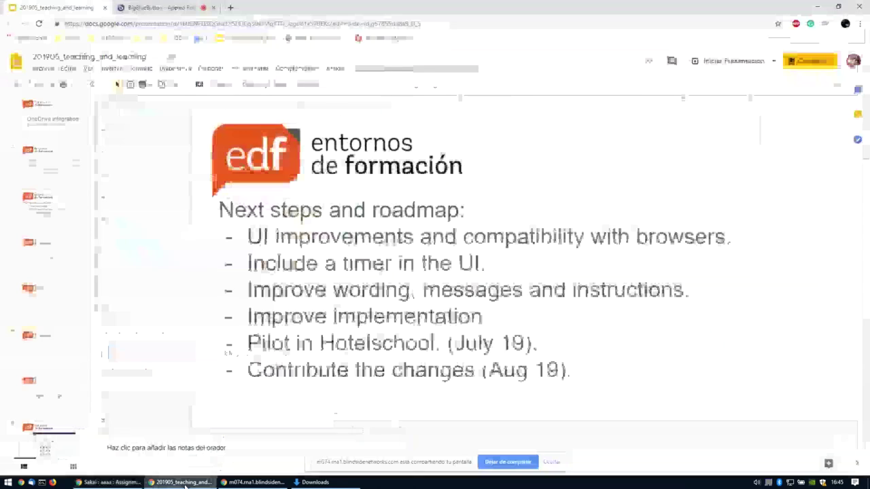
# Step: Place the cursor in the roadmap bullet list, then return to the Sakai grading page
pyautogui.click(421, 265)
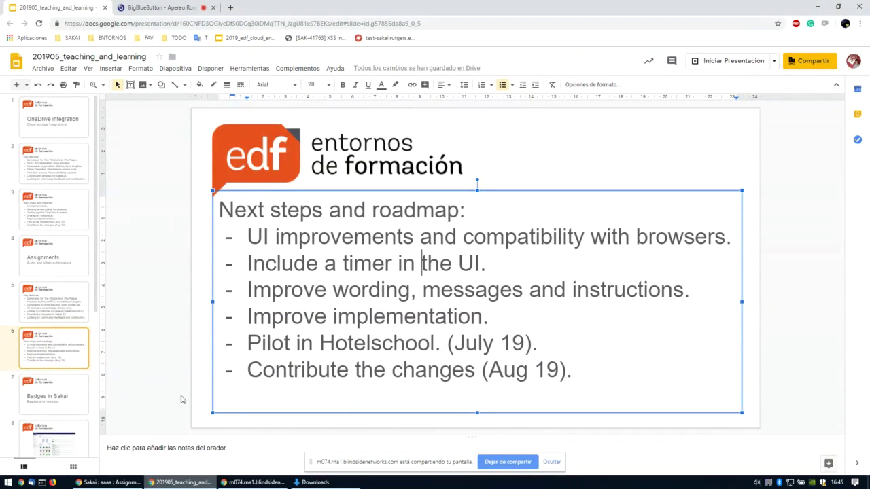
pyautogui.click(109, 483)
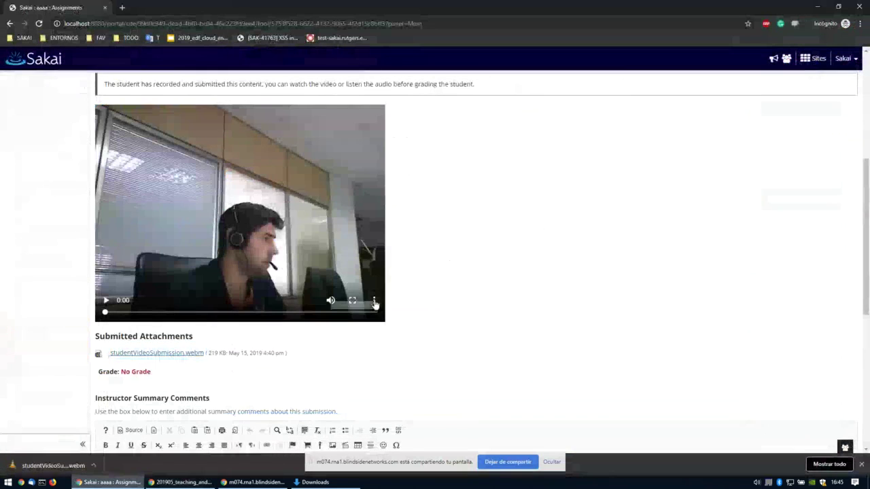
pyautogui.click(374, 304)
pyautogui.click(410, 302)
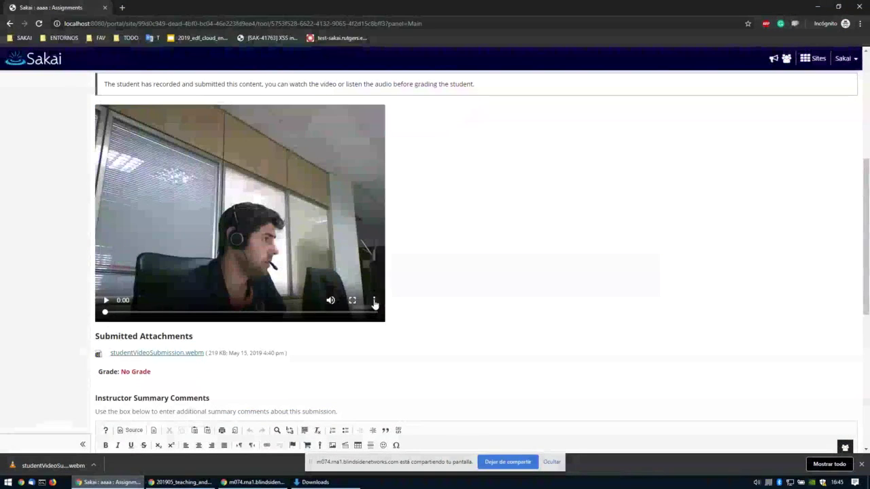
pyautogui.click(374, 304)
pyautogui.click(420, 307)
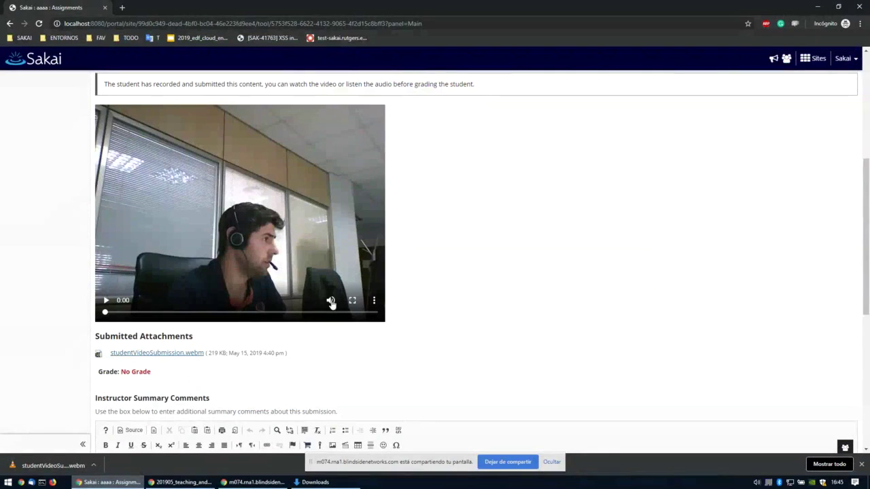